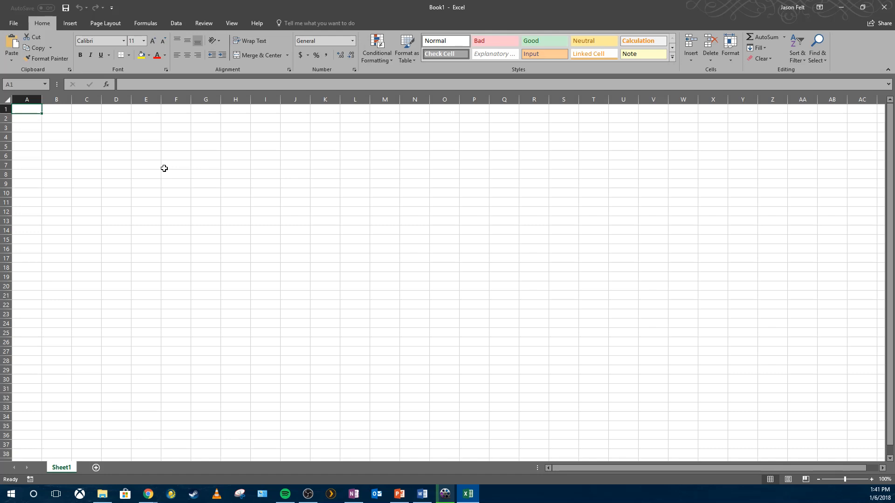
- Enter the names John, Mike and Suzie down column A in cells A2 to A4
click(141, 209)
click(27, 121)
click(32, 110)
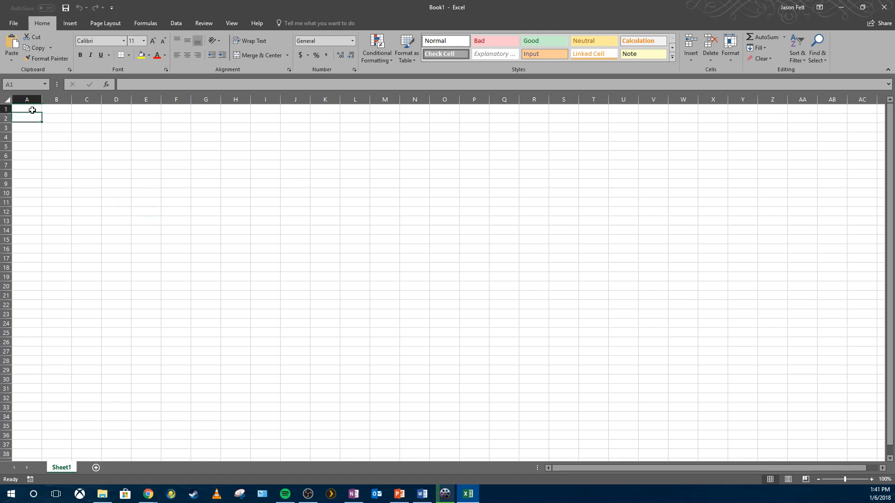
click(81, 115)
click(31, 110)
click(35, 121)
text(John)
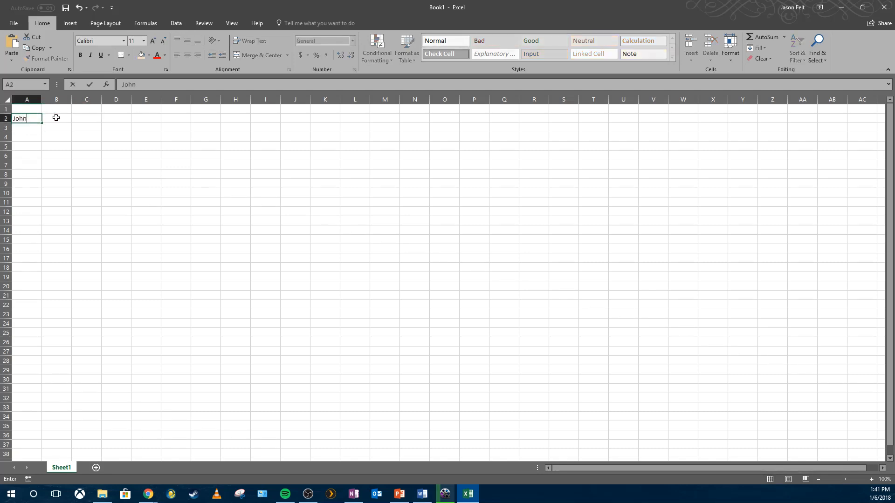
key(Return)
text(Mike)
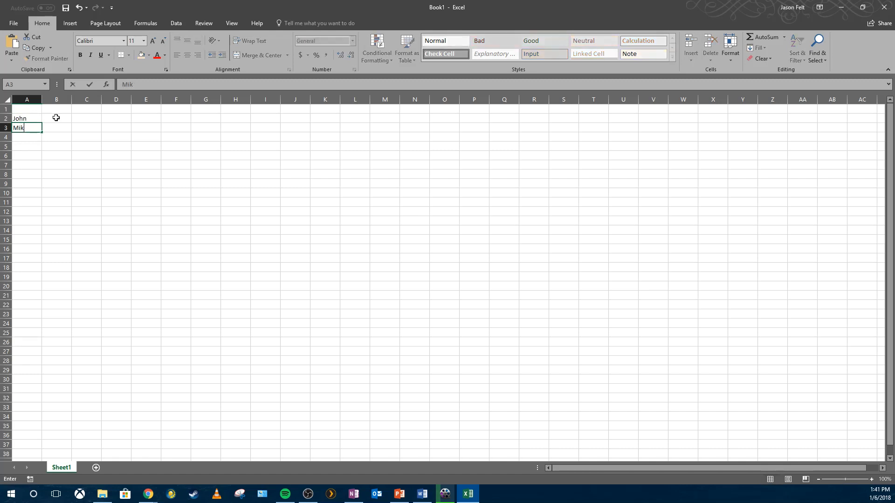
key(Return)
text(Suzie)
key(Return)
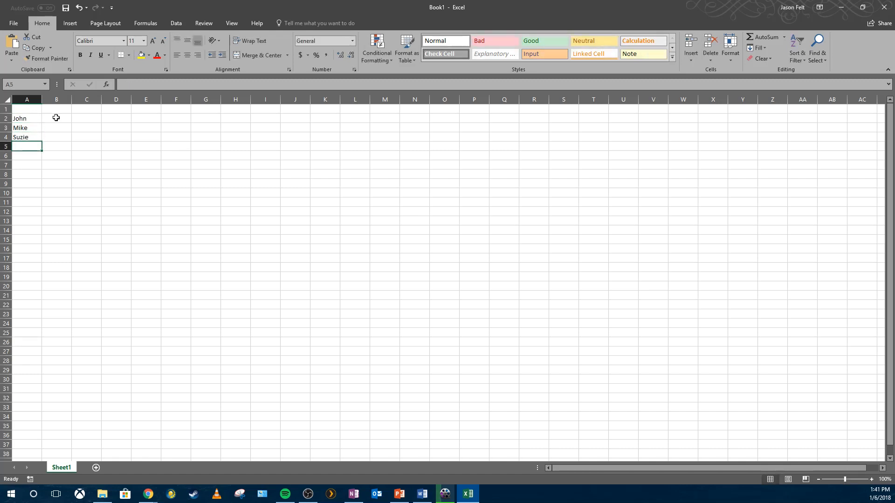
- Enter the headers Test 1, Test 2 and Test 3 across cells B1 to D1
click(62, 108)
text(Test 1)
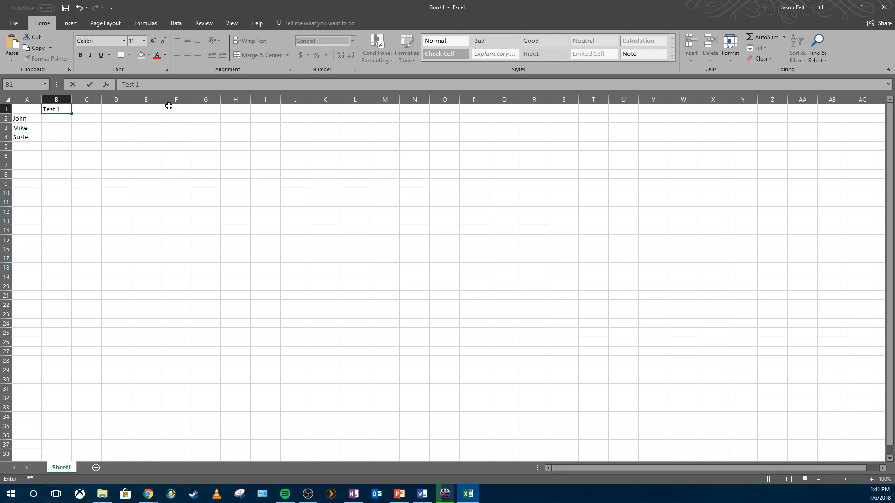
key(Tab)
text(Tests)
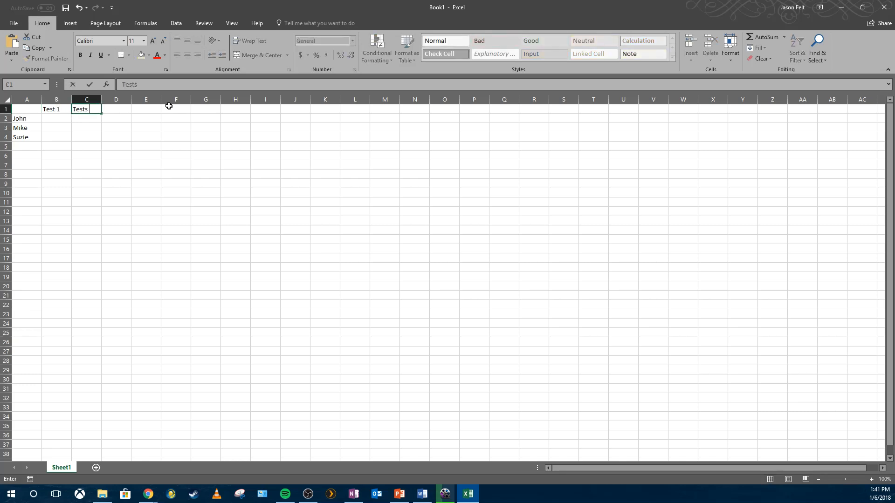
key(BackSpace)
text(2)
key(Return)
key(Up)
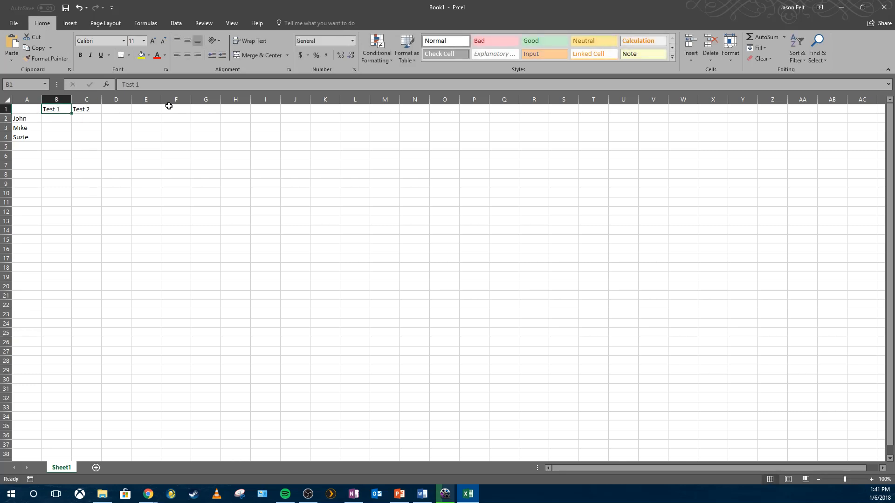
key(Tab)
key(Tab)
text(Test 3)
key(Return)
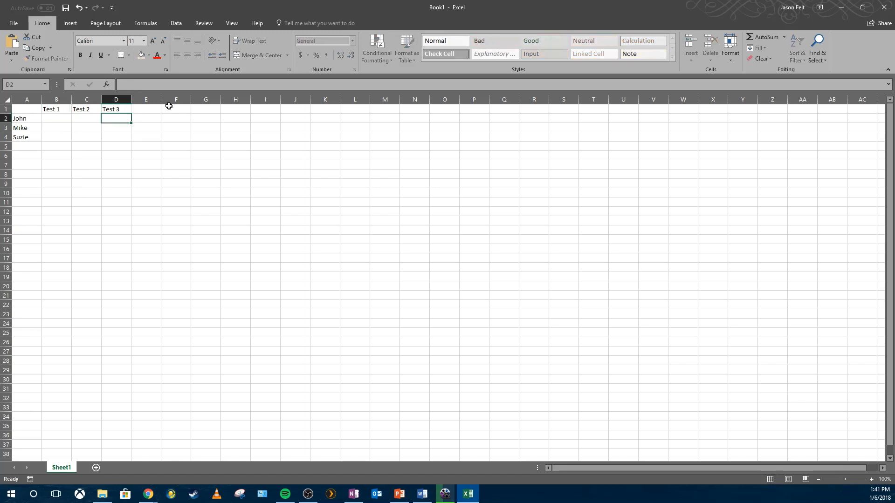
- Enter John's scores 87, 100 and 73 in row 2 under the three test headers
click(56, 124)
click(64, 120)
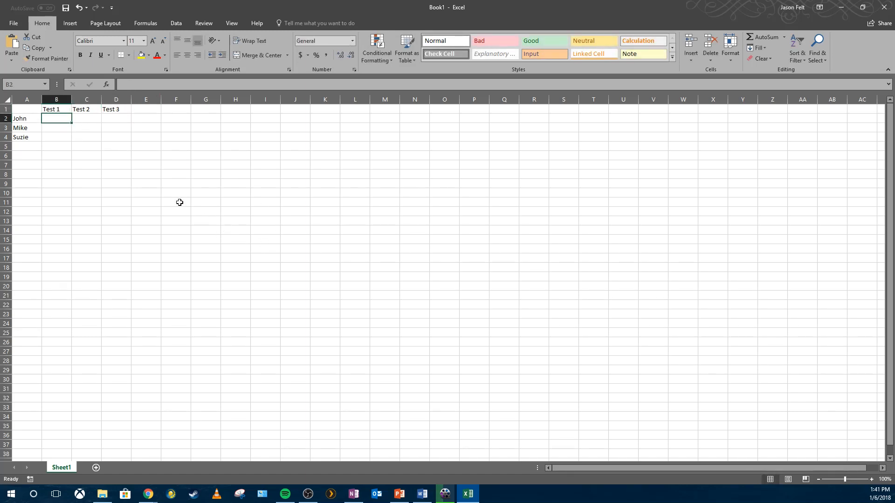
text(87)
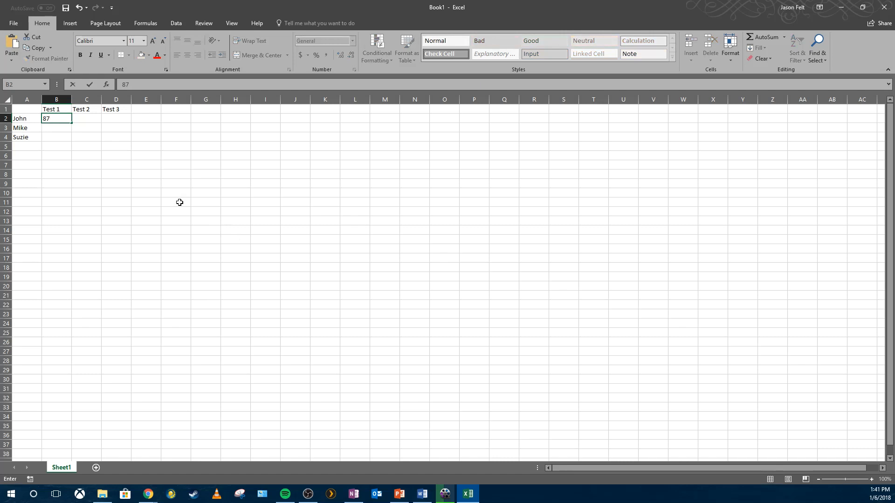
key(Tab)
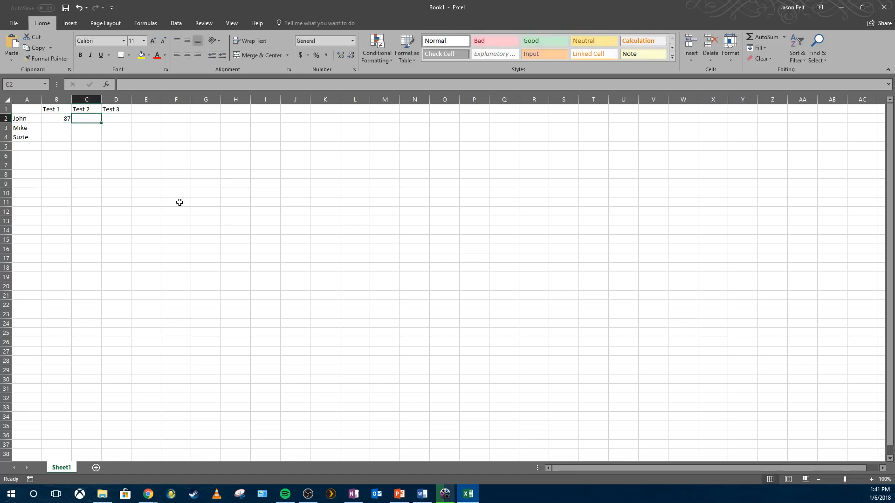
text(100)
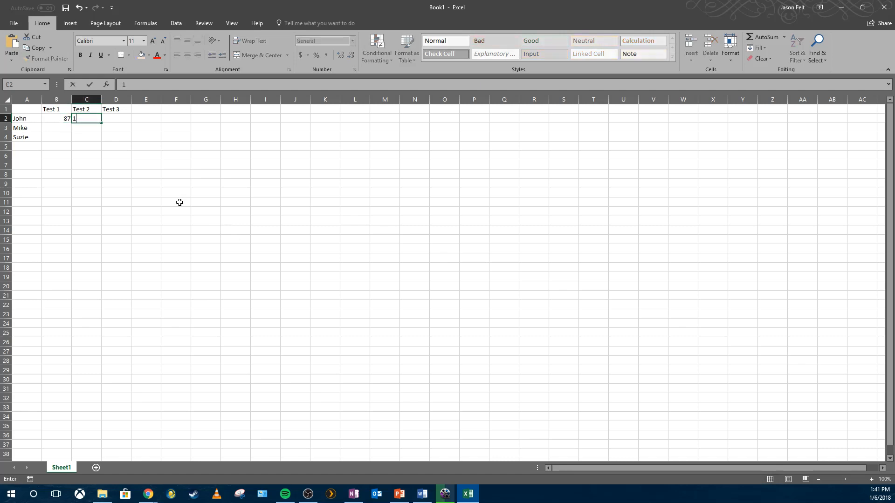
key(Tab)
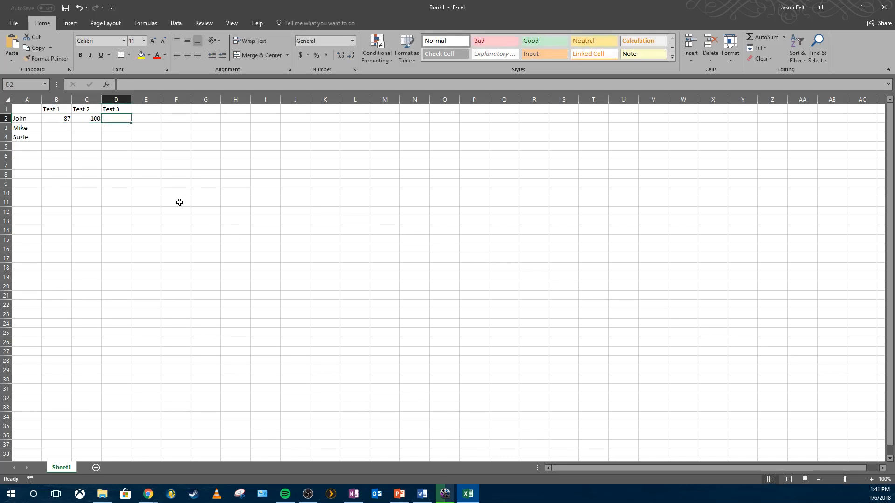
text(732)
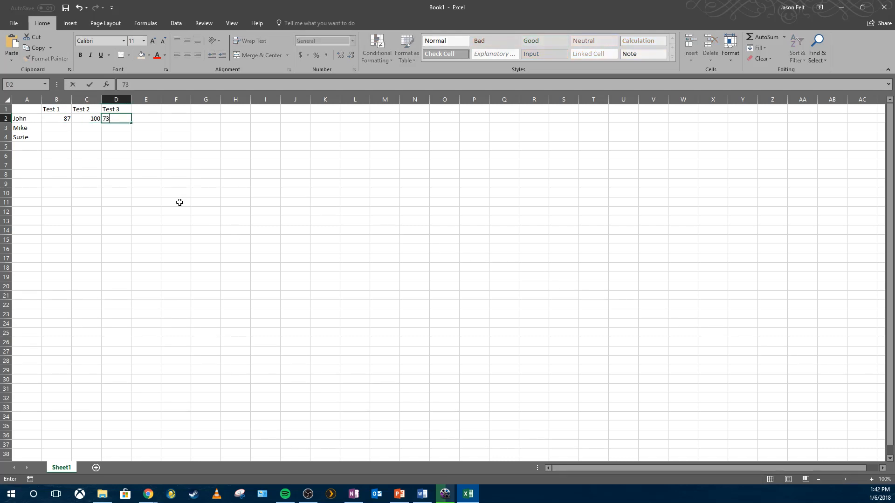
key(Right)
key(Right)
key(Left)
- Enter Mike's scores 55, 60 and 62 in row 3
key(Left)
key(Down)
key(Left)
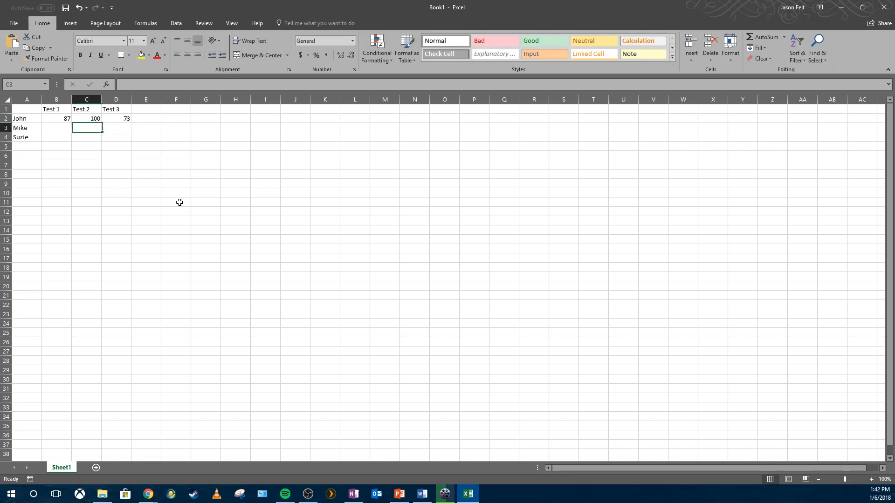
key(Left)
text(55)
key(Tab)
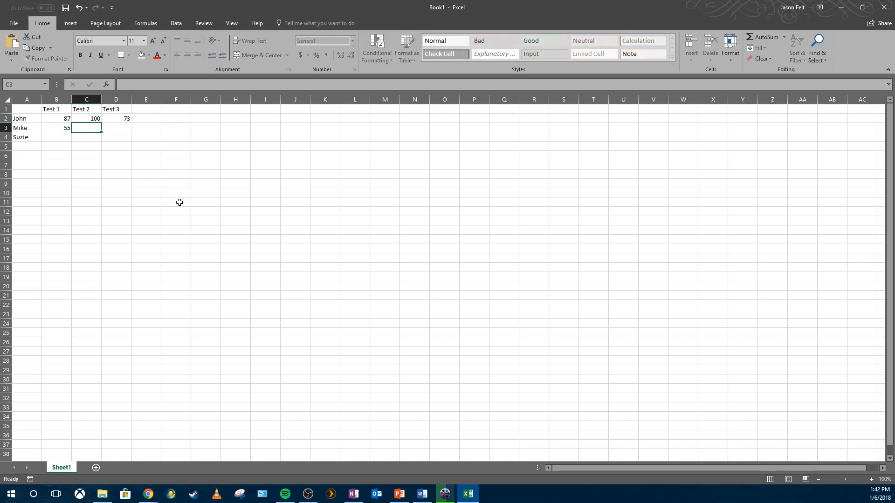
text(60)
key(Tab)
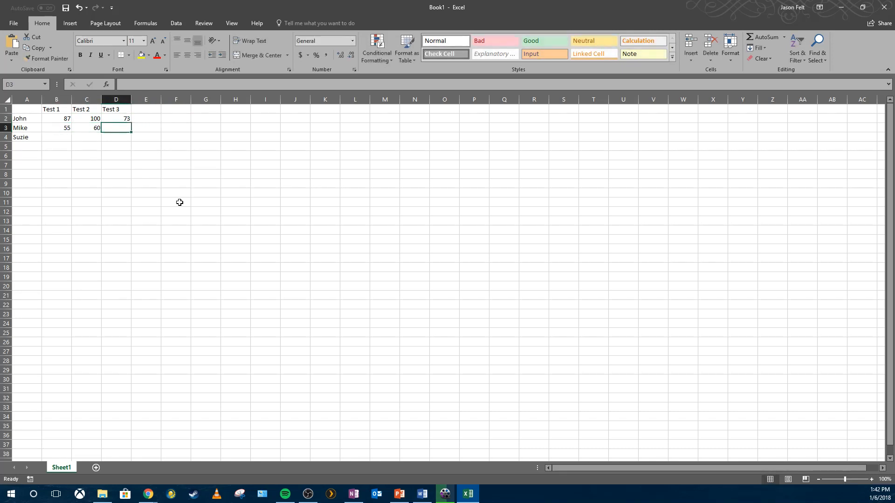
text(62)
key(Return)
- Enter Suzie's scores 100, 97 and 95 in row 4
key(Left)
key(Left)
text(1)
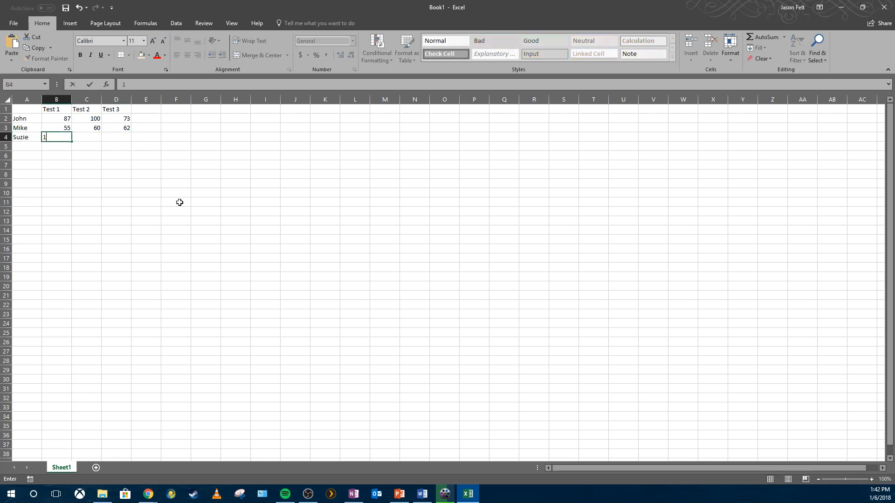
text(00)
key(Tab)
text(97)
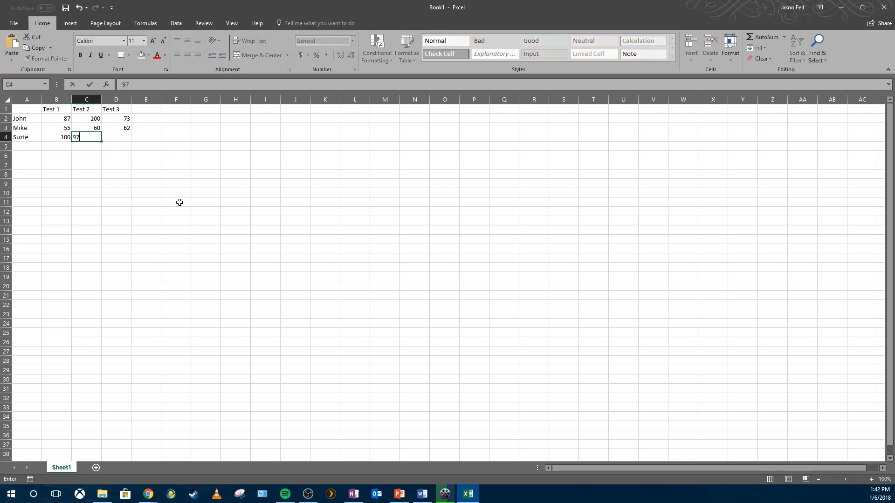
key(Tab)
text(95)
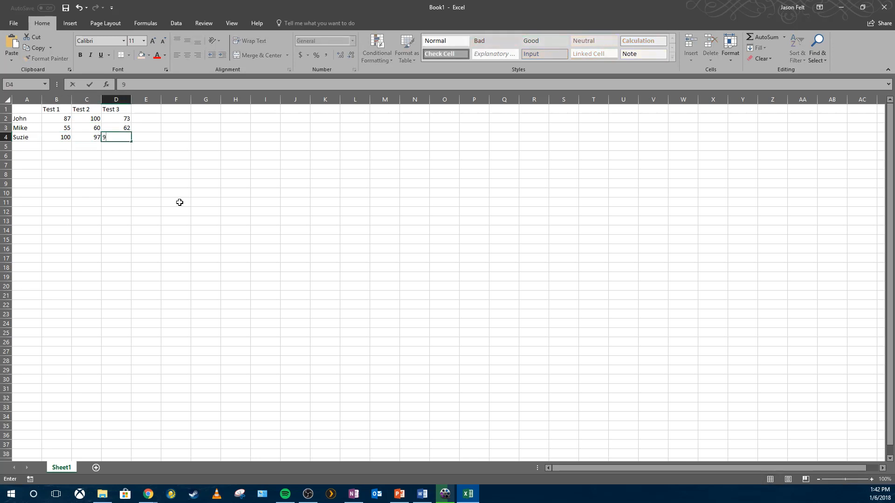
key(Tab)
- Add the header Average in cell E1
key(Up)
key(Up)
key(Up)
key(Right)
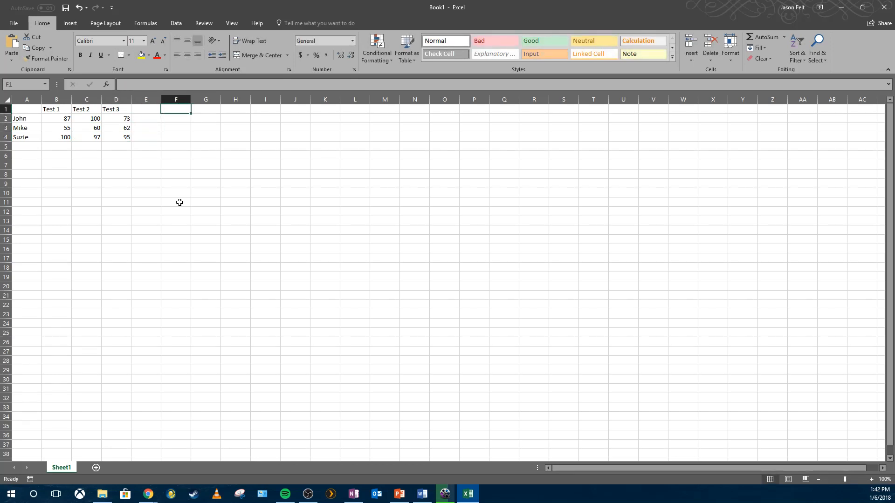
key(Left)
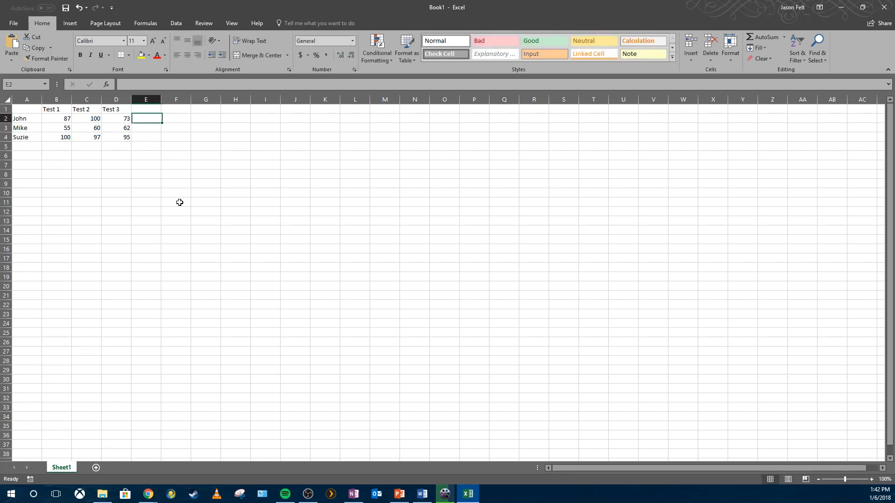
text(Avge)
key(BackSpace)
key(BackSpace)
text(erage)
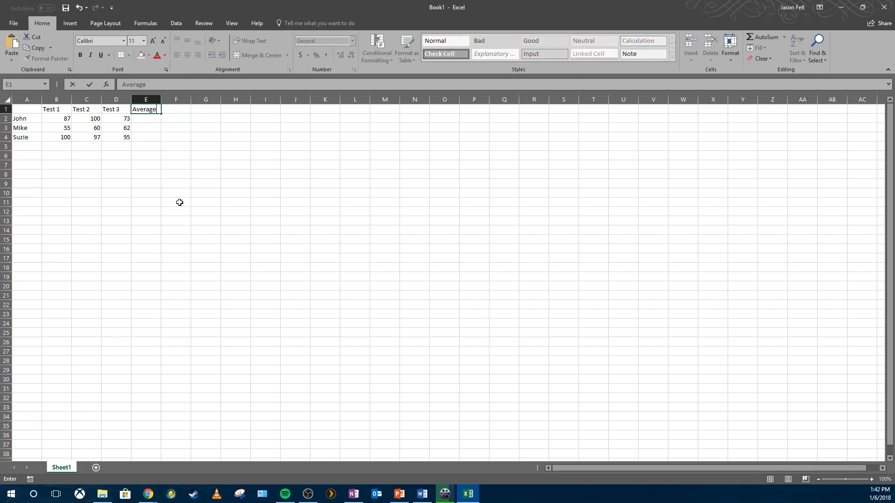
key(Return)
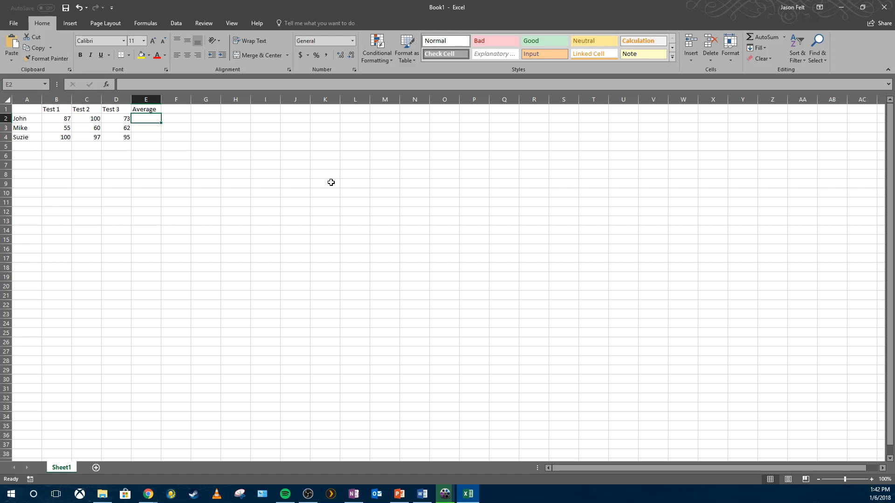
- Enter the formula =AVERAGE(B2:D2) in E2 to average John's three test scores
click(68, 120)
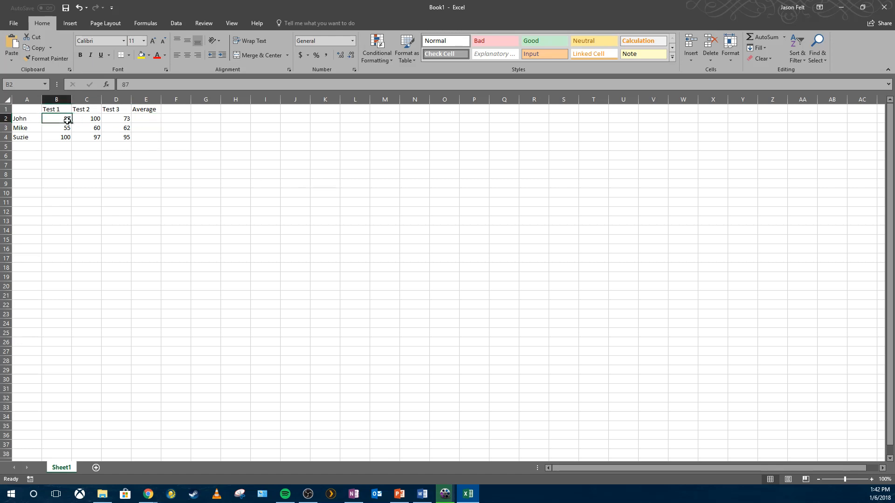
click(82, 119)
click(126, 120)
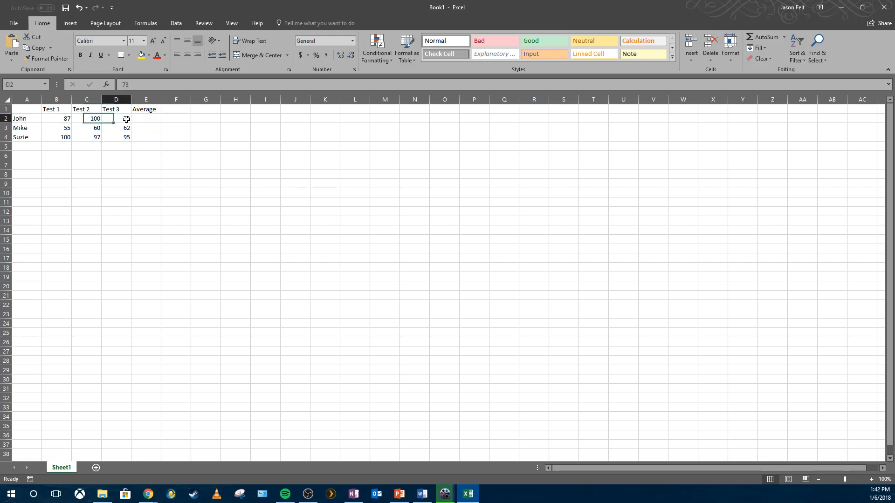
click(138, 120)
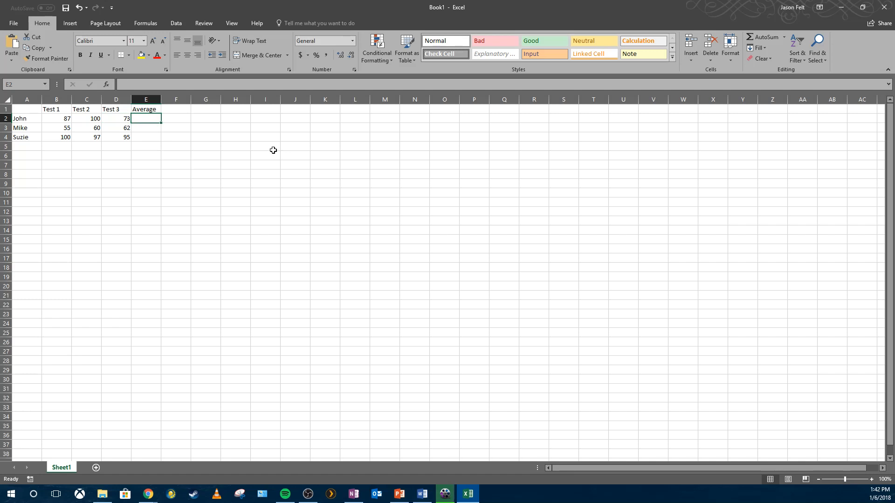
text(=AVERAGE)
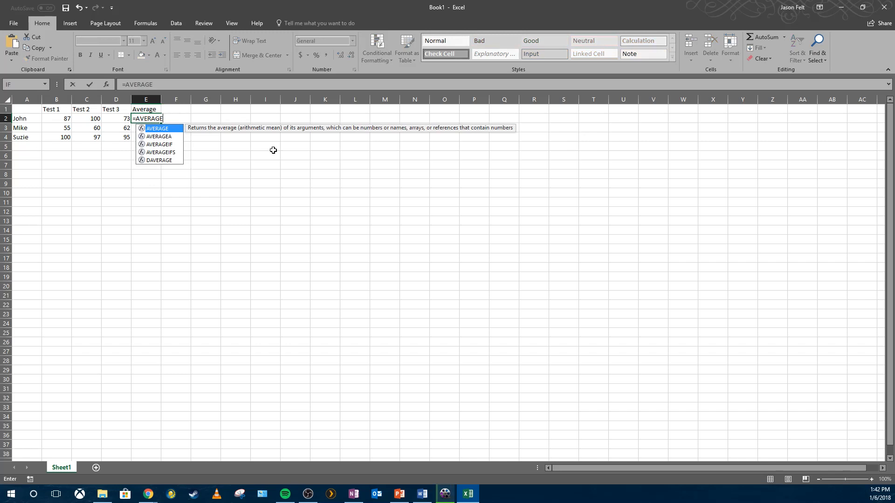
text(()
click(57, 118)
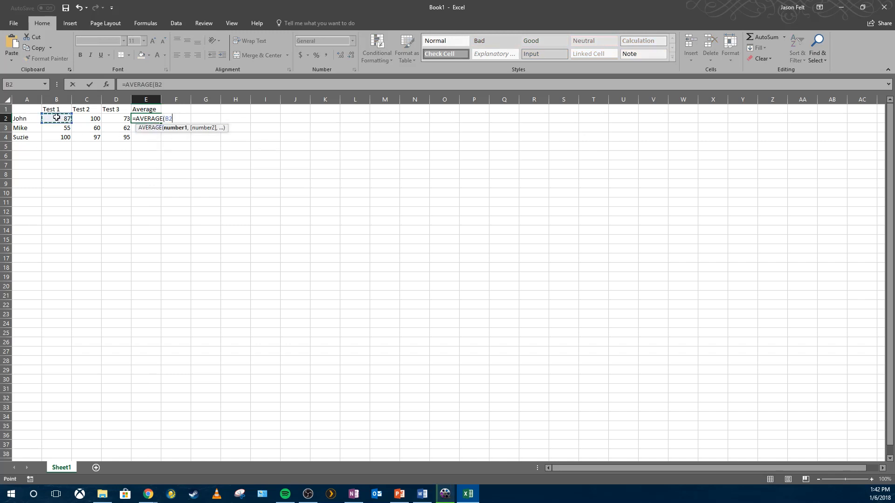
drag(56, 118, 119, 119)
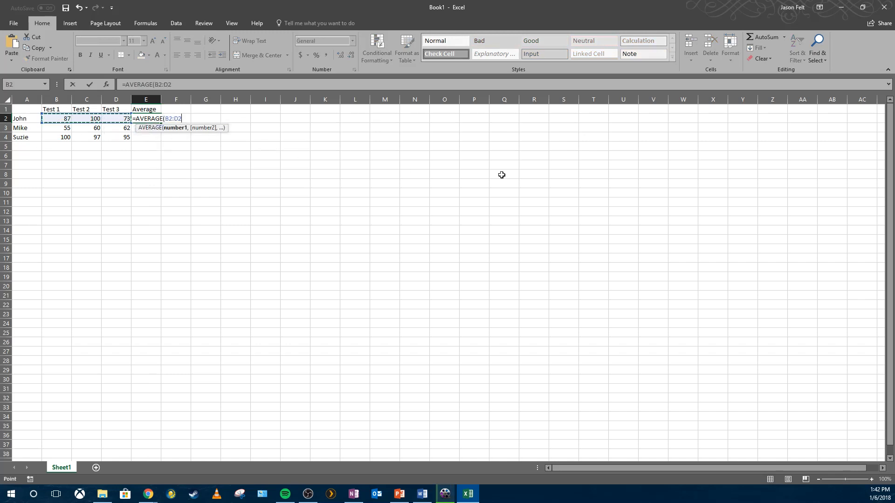
text())
key(Return)
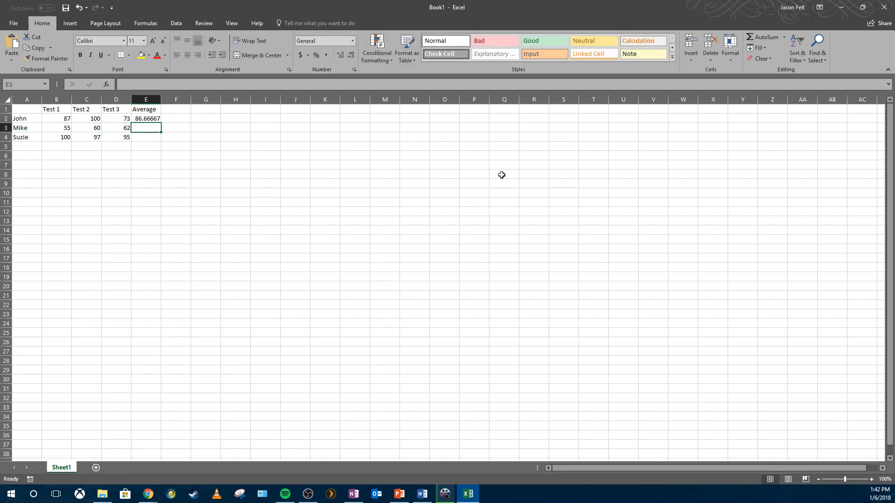
- Select the whole table A1:E4 and delete its contents
click(152, 118)
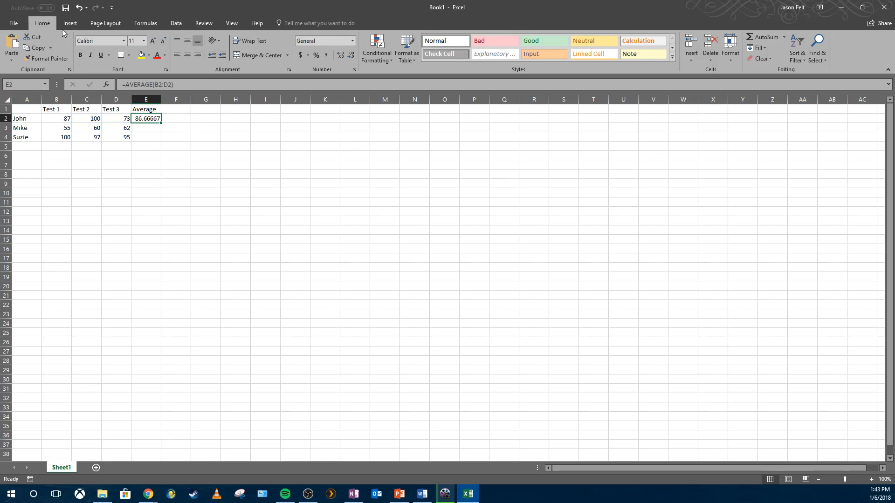
click(144, 109)
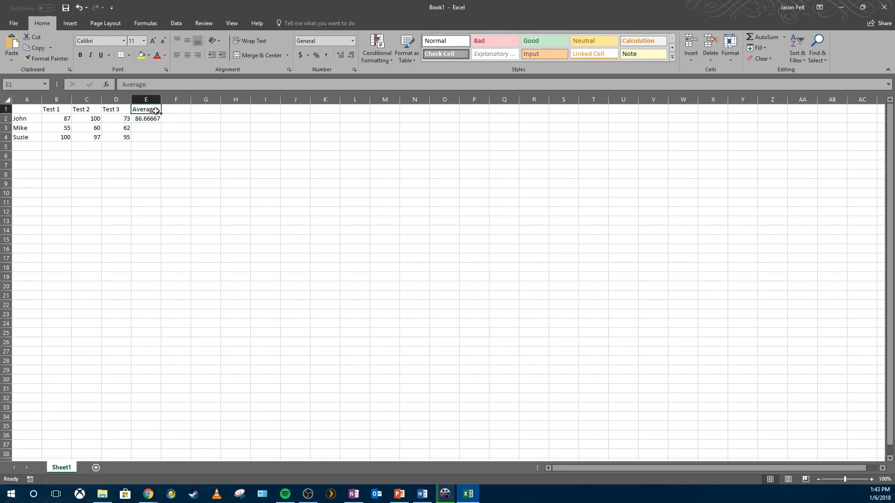
drag(144, 109, 26, 136)
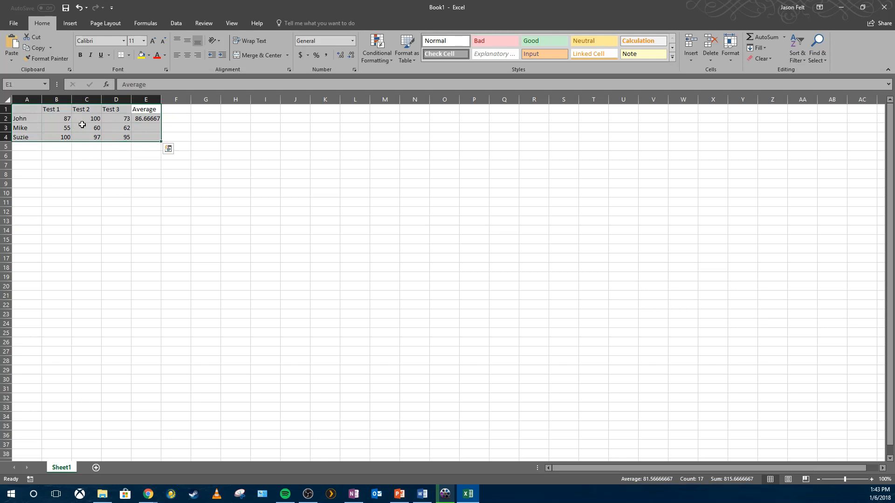
key(Delete)
- Select column A of the empty sheet
click(80, 125)
click(7, 109)
click(21, 110)
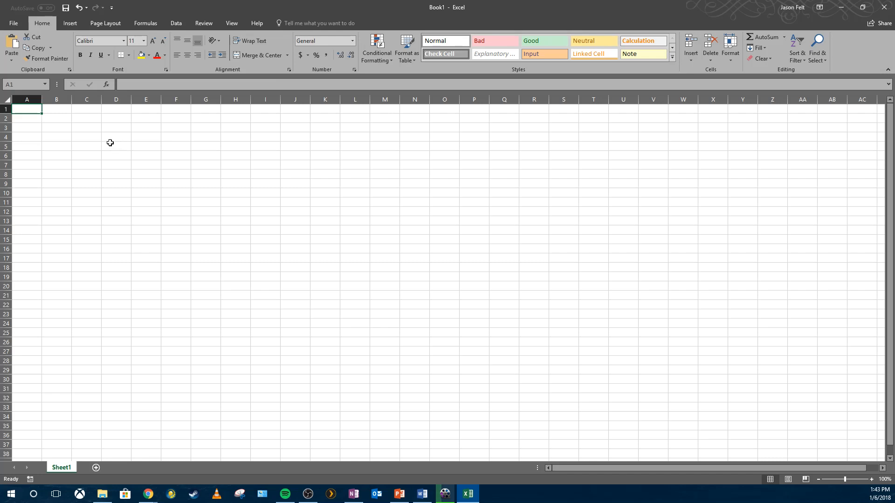
click(96, 125)
click(50, 111)
click(35, 110)
click(27, 100)
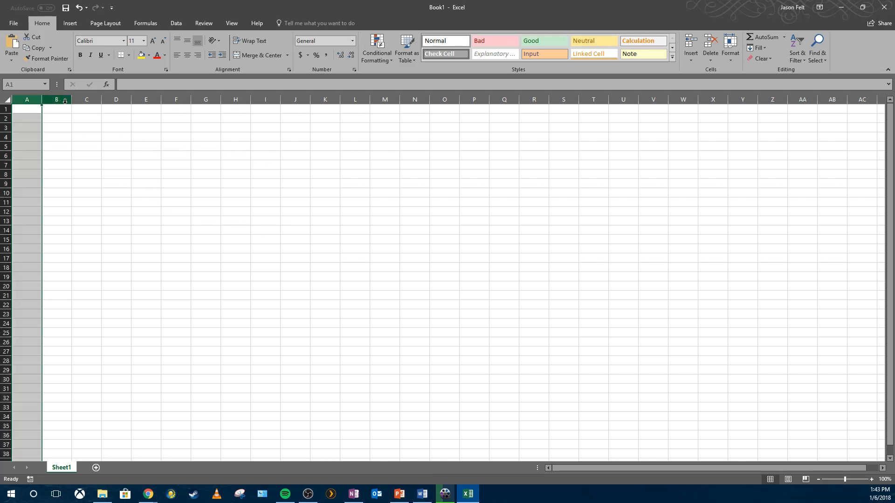
- Select various columns and rows of the empty sheet one at a time
click(87, 99)
click(113, 99)
click(160, 100)
click(150, 99)
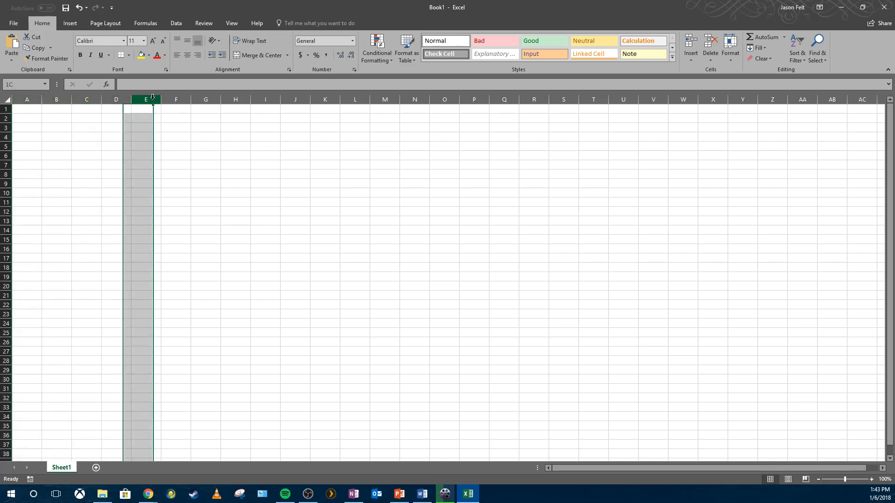
click(8, 110)
click(7, 122)
click(6, 139)
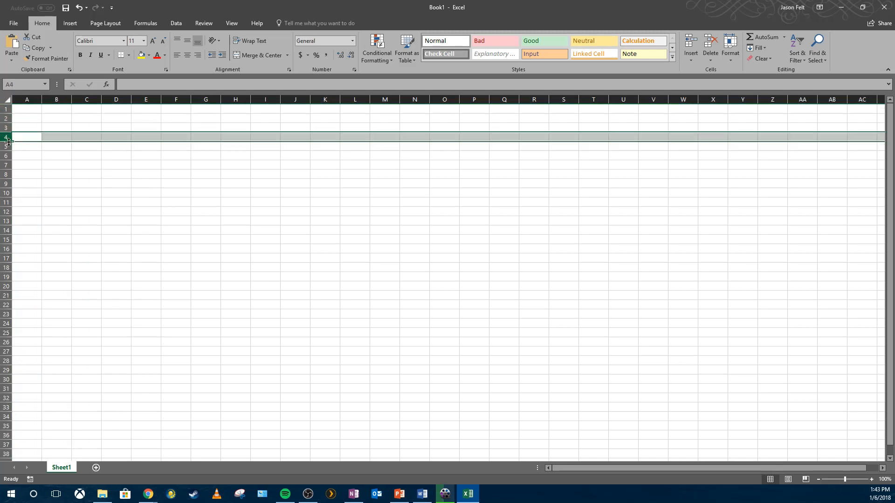
click(57, 147)
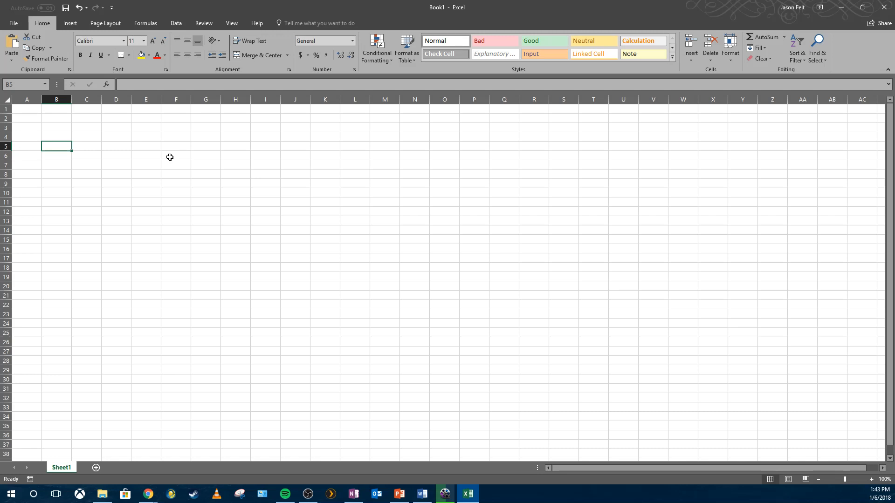
click(32, 99)
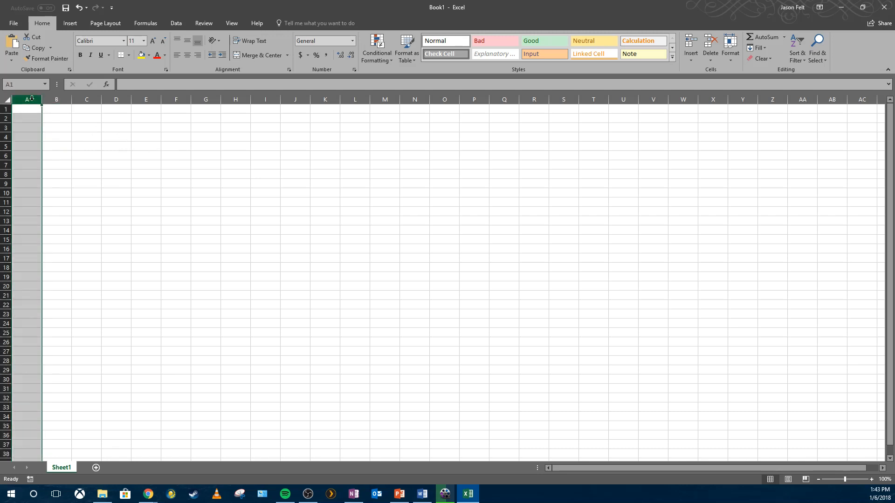
click(6, 108)
click(30, 107)
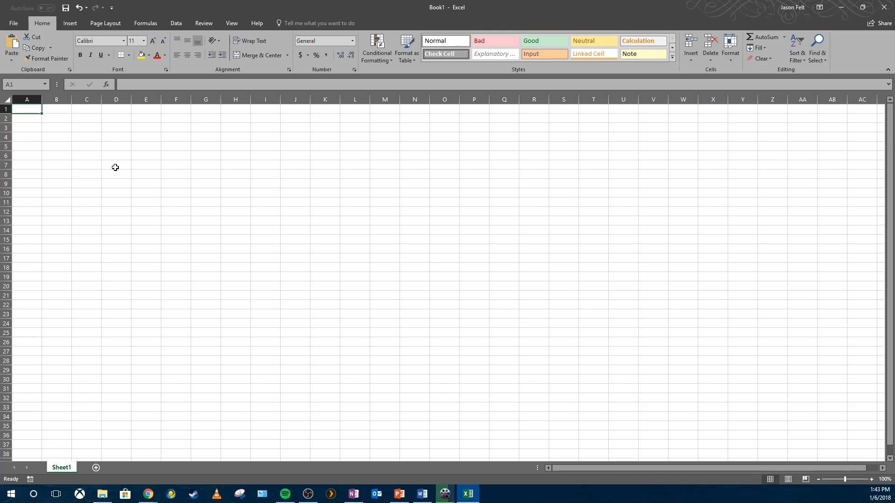
- Enter the teacher's name in cell A1
click(60, 120)
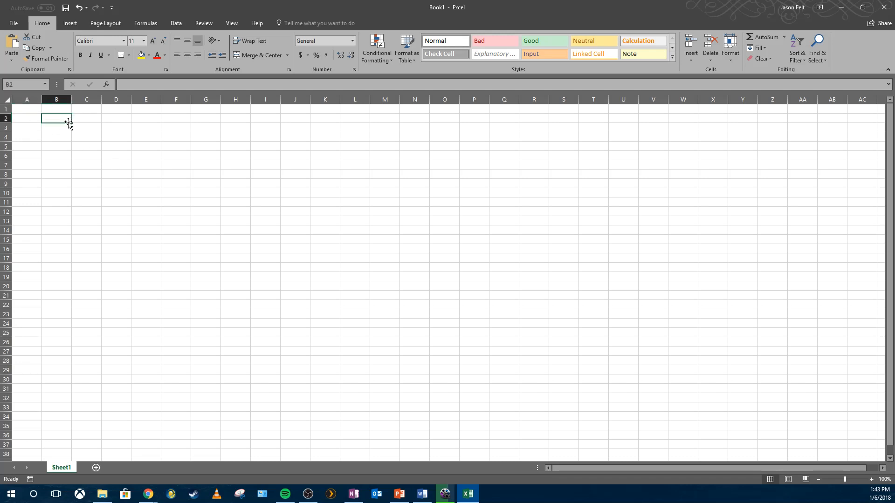
click(31, 109)
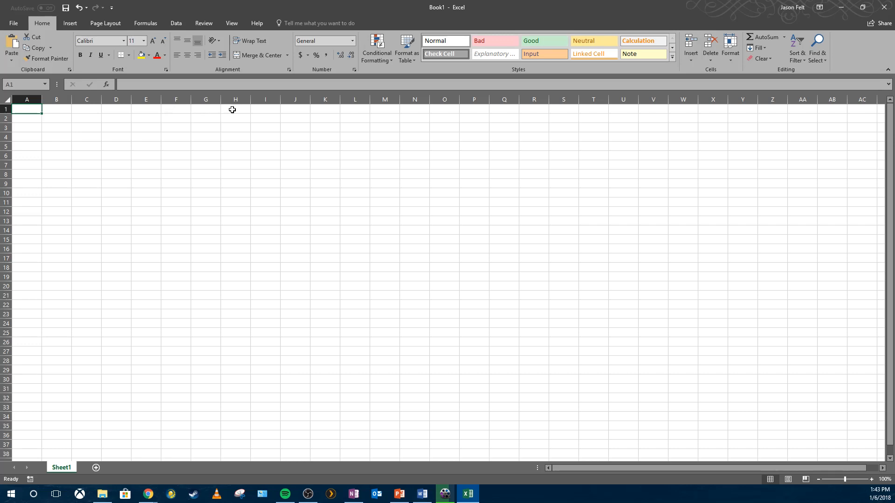
text(Mr. Felt)
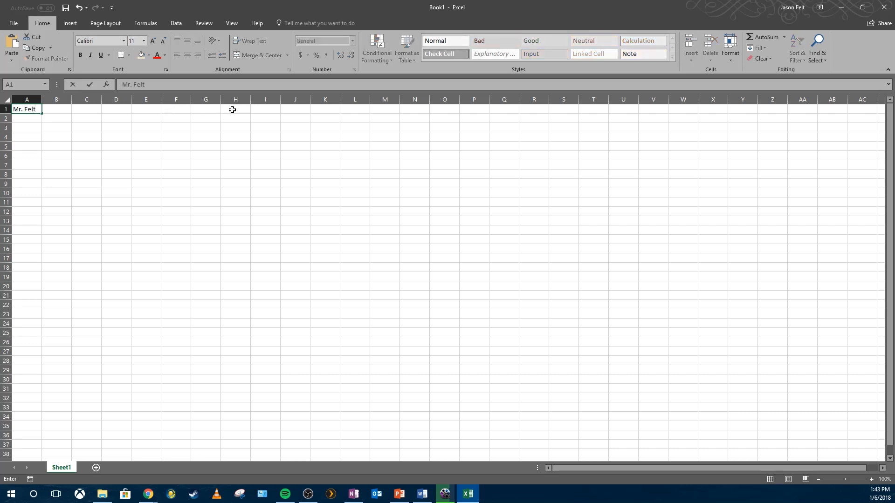
key(Return)
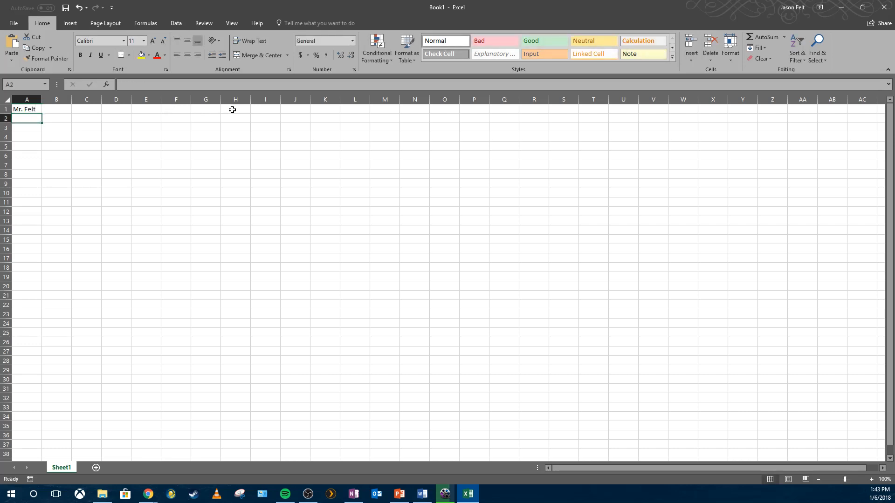
click(21, 110)
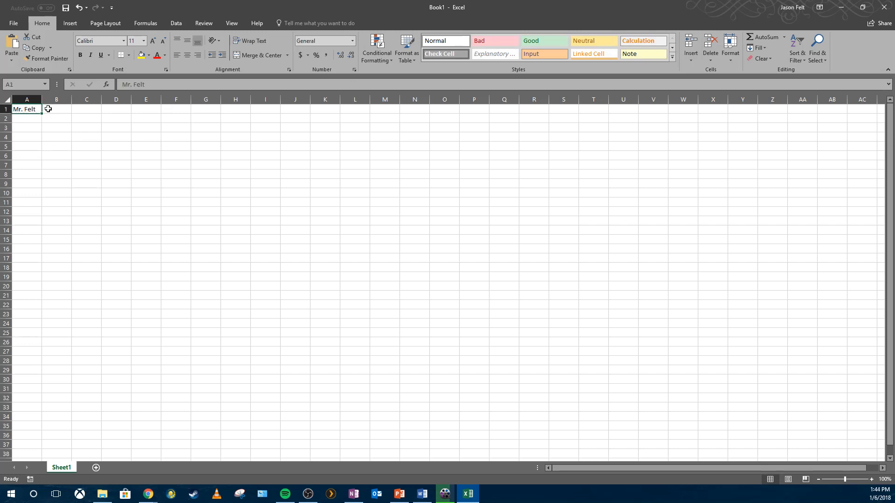
click(243, 109)
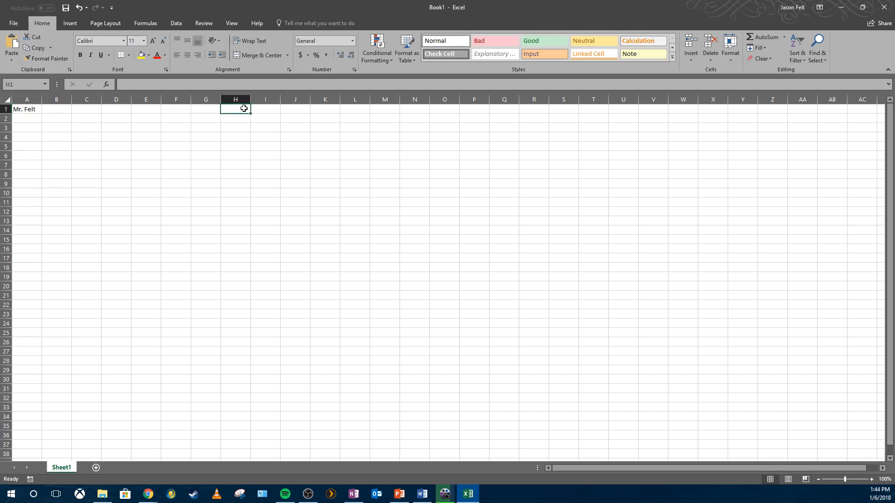
click(27, 138)
click(27, 110)
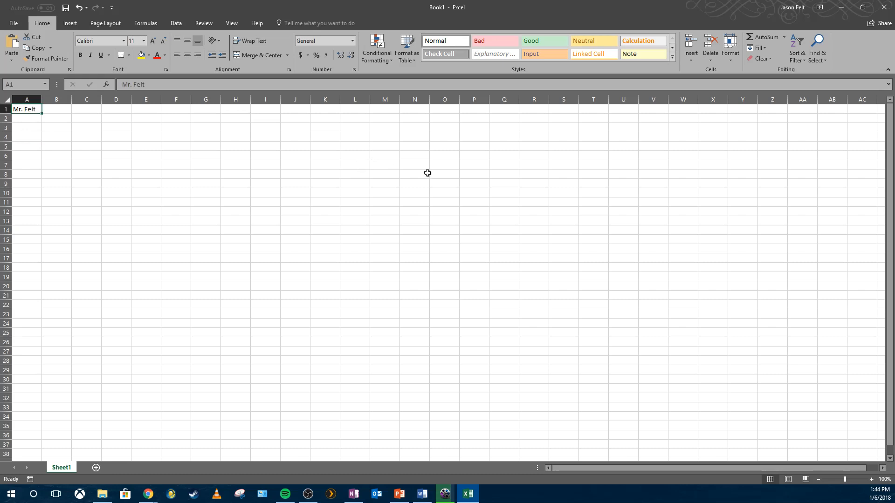
click(36, 136)
click(38, 110)
click(93, 108)
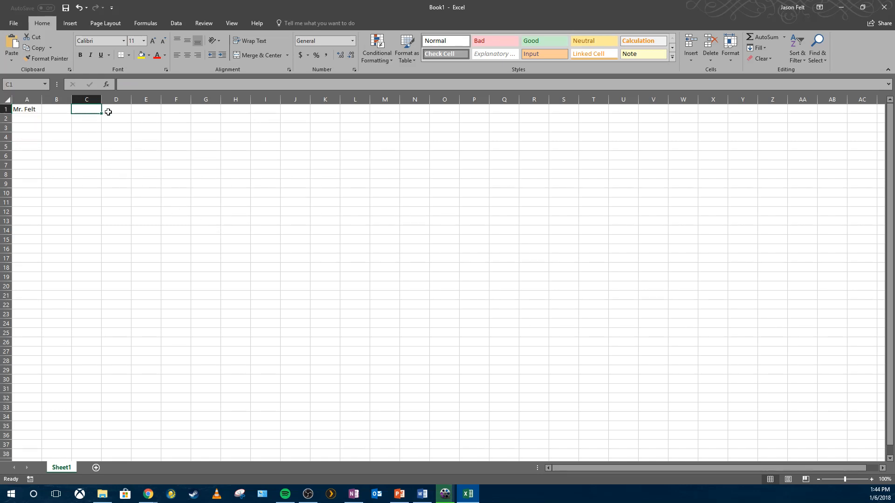
- Enter the date 1/6/2018 in cell D1
click(108, 110)
text(1)
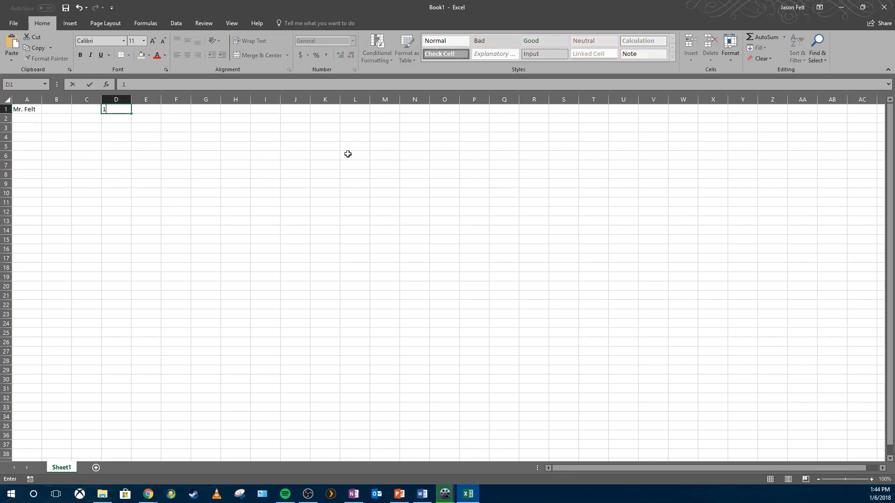
text(/6/2018)
key(Return)
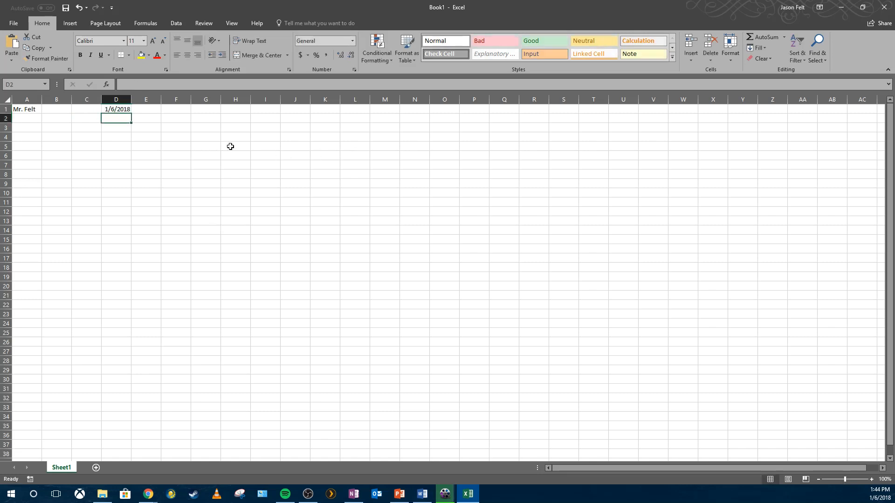
- Replace the date in D1 with the formula =TODAY()
click(123, 111)
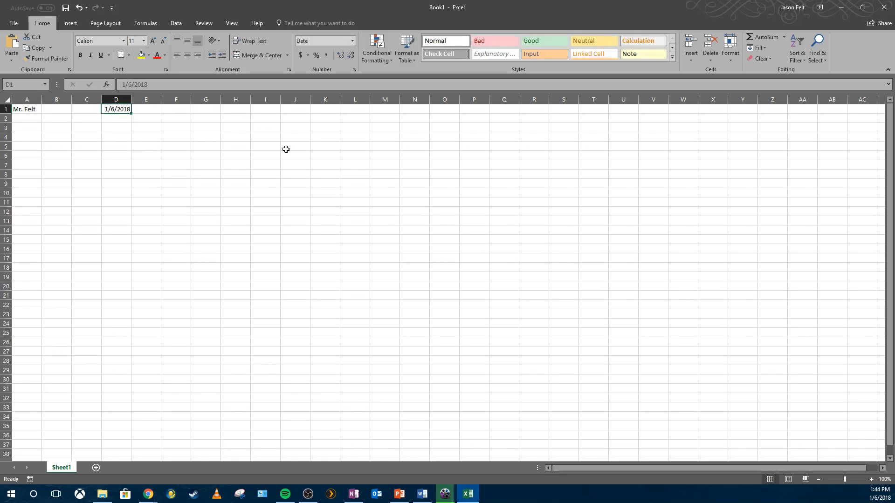
key(Delete)
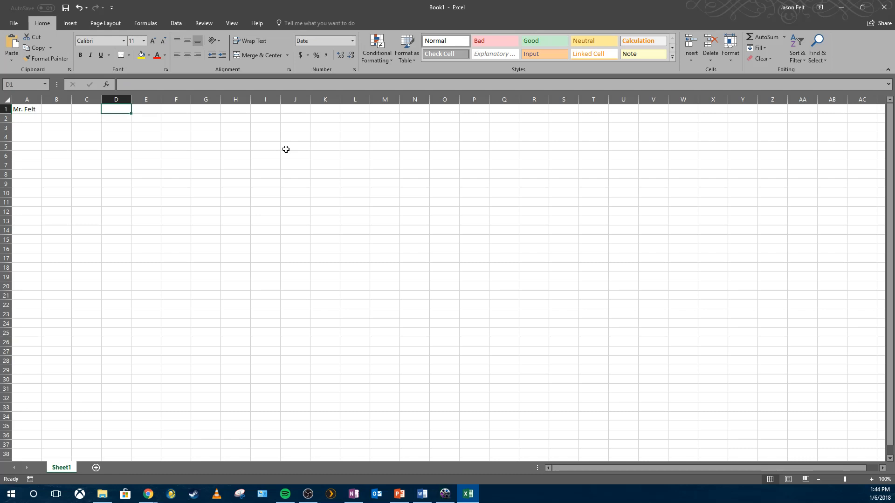
text(=TODAY()
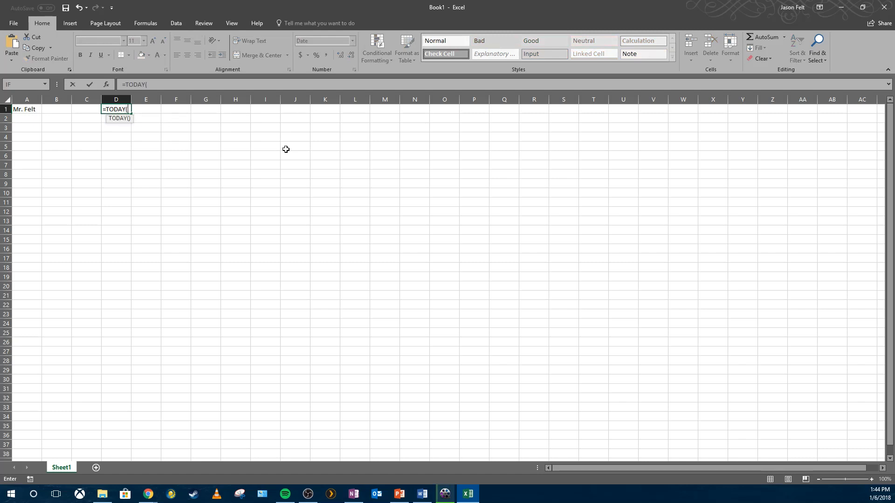
key(Return)
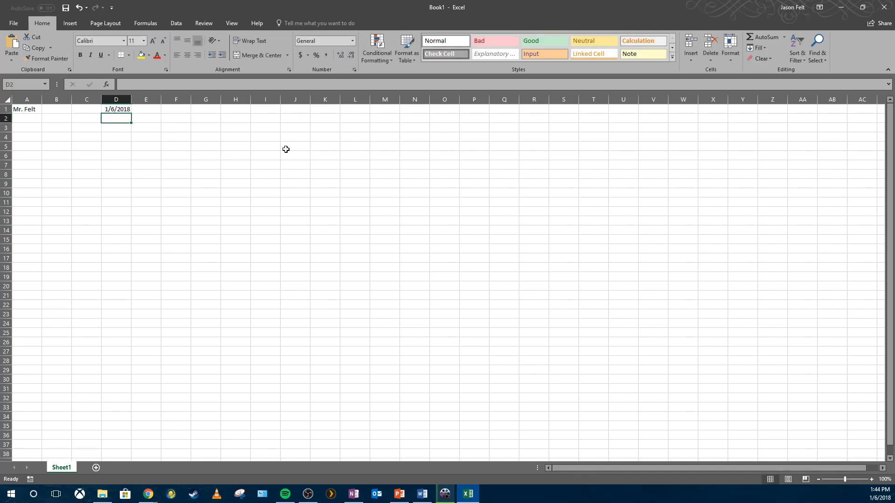
- Clear the TODAY formula from cell D1
key(Up)
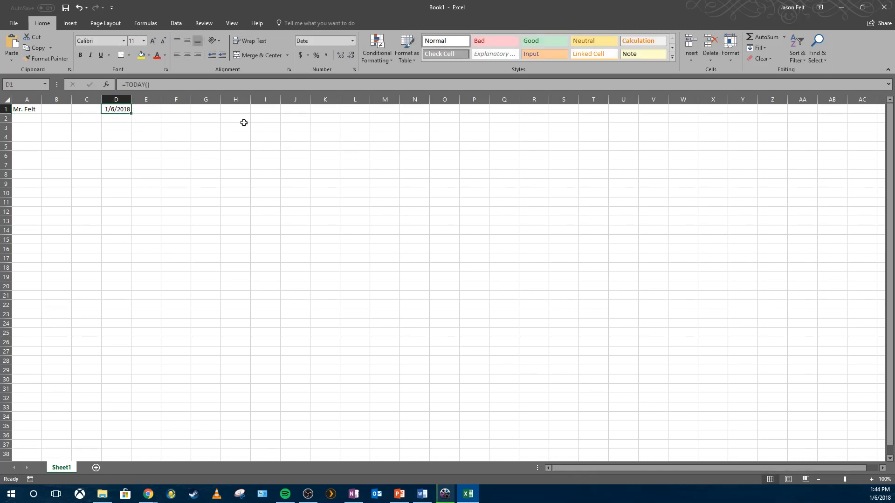
key(Delete)
click(96, 137)
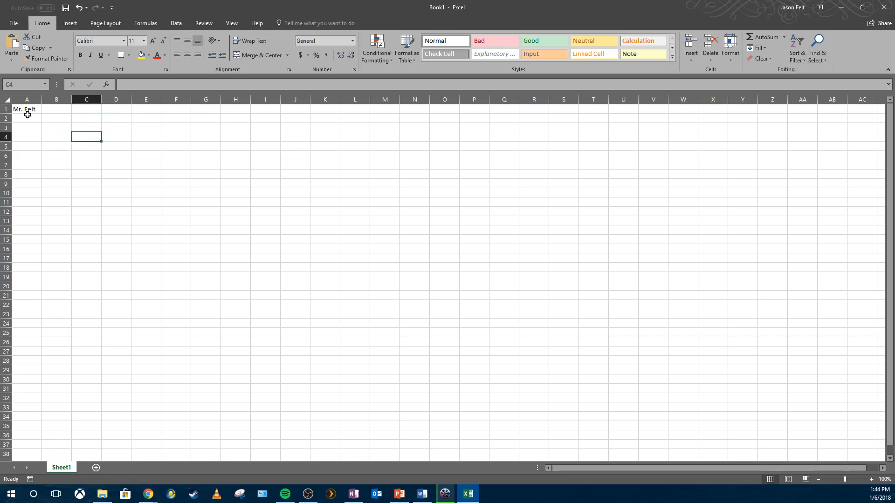
- Add a new worksheet and switch between Sheet1 and Sheet2
click(270, 266)
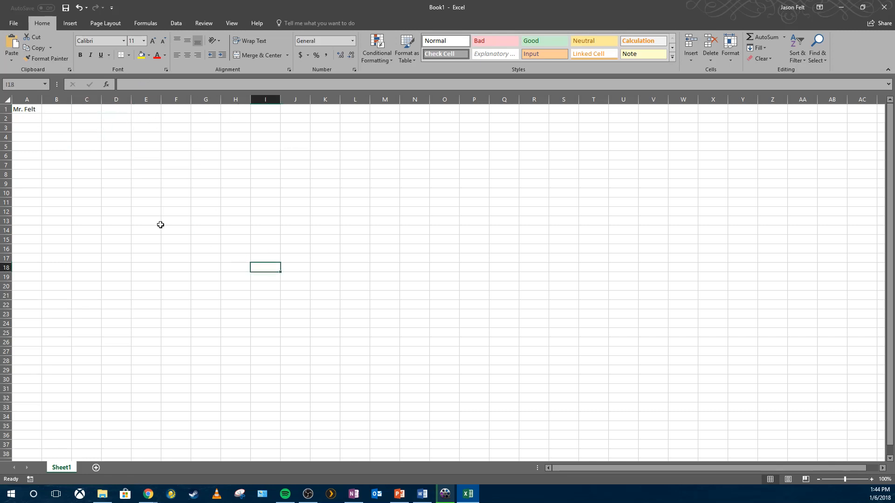
click(31, 121)
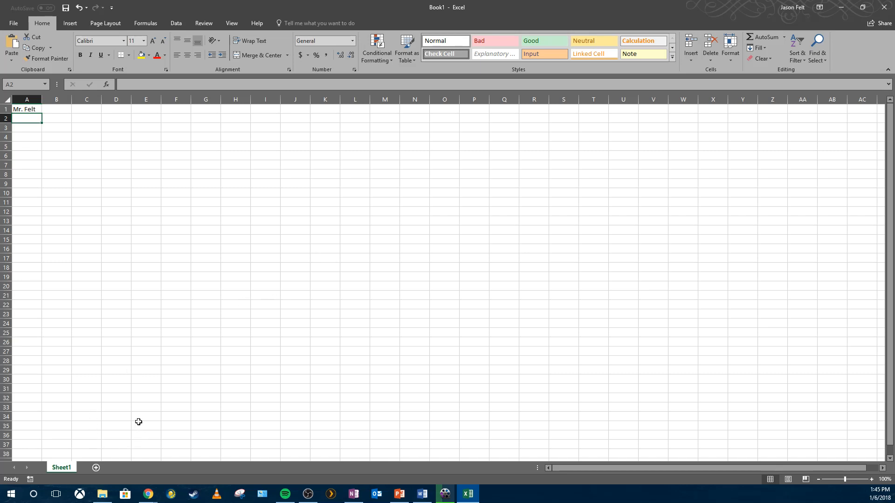
click(96, 468)
click(60, 468)
click(85, 468)
click(60, 468)
click(146, 231)
drag(29, 110, 461, 211)
click(461, 211)
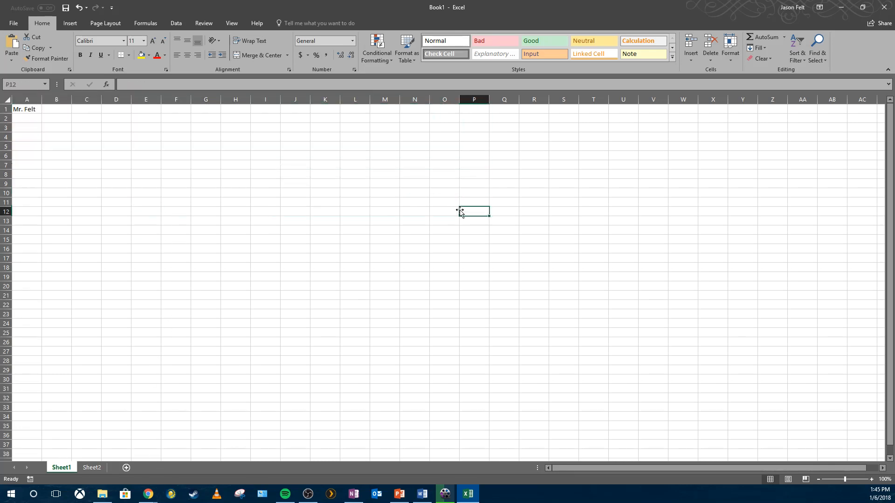
click(33, 110)
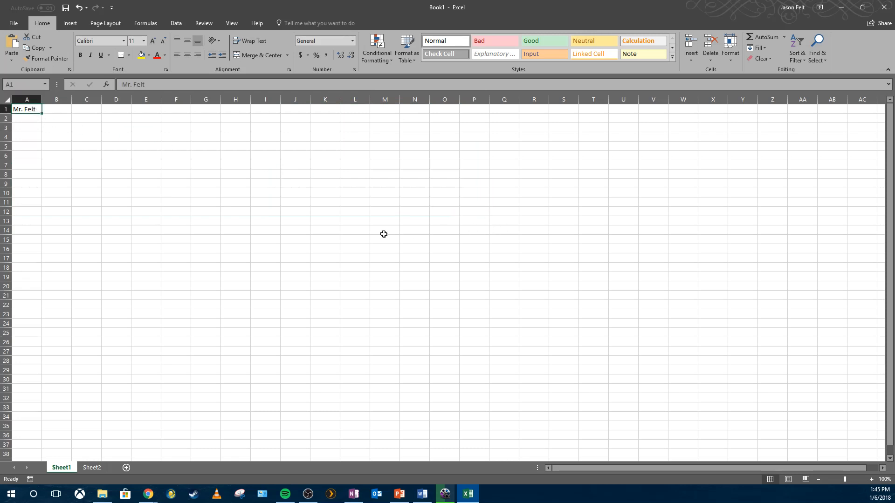
- Open the recent workbook Lesson Plans 2017-2018
right_click(468, 494)
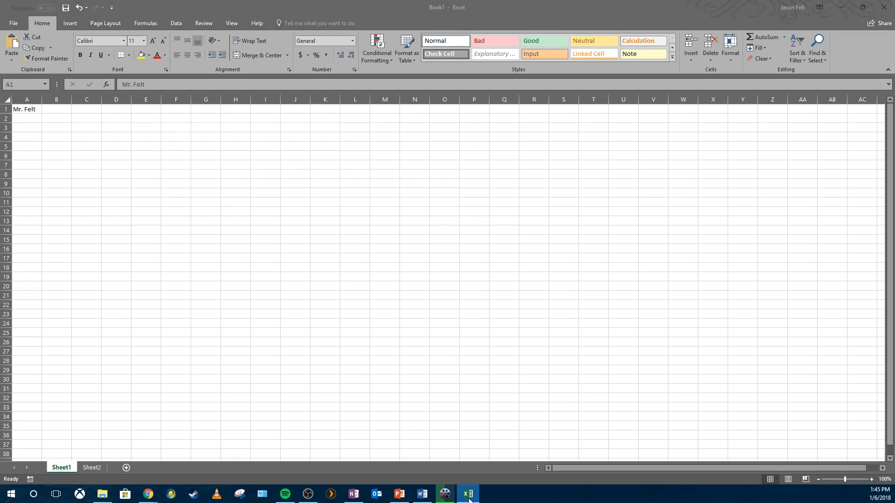
click(10, 40)
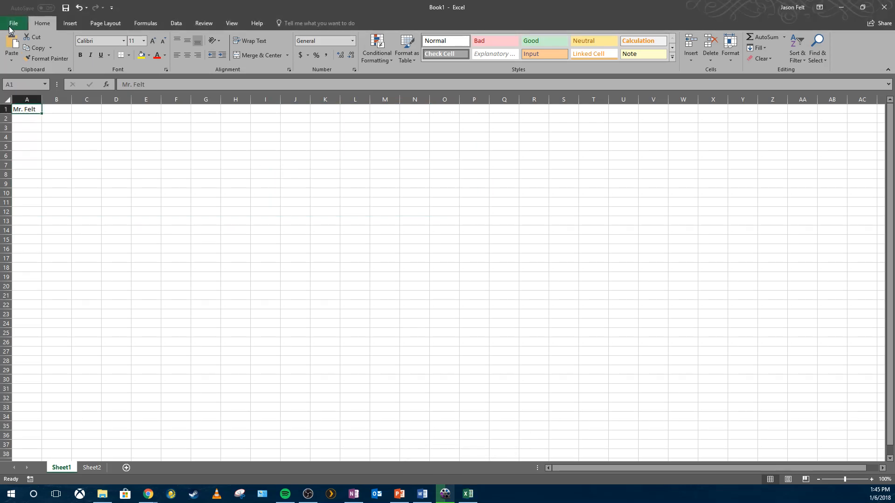
click(10, 27)
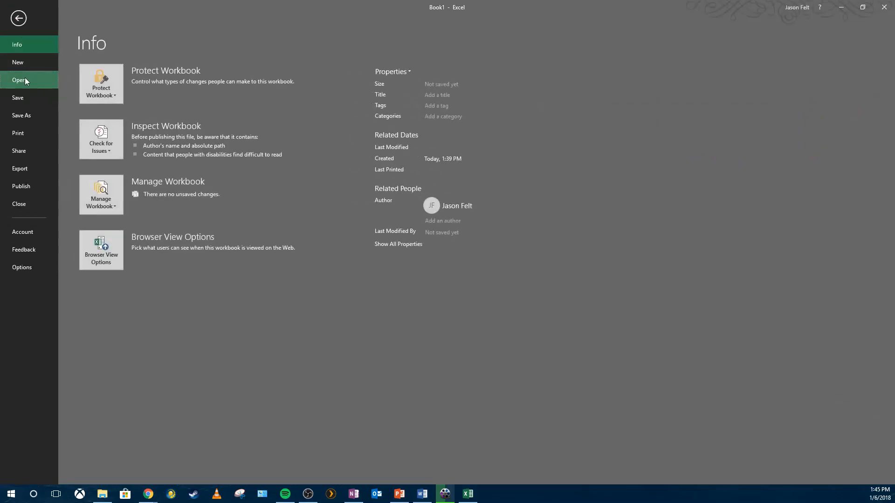
click(25, 81)
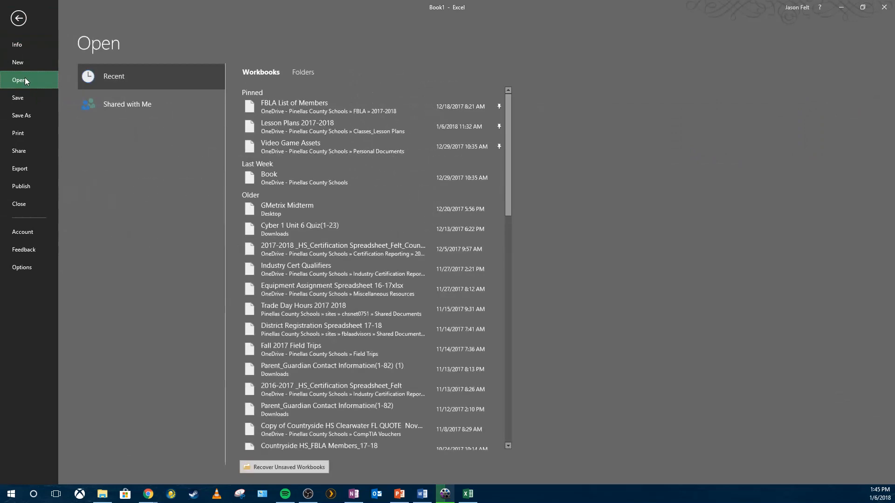
click(316, 127)
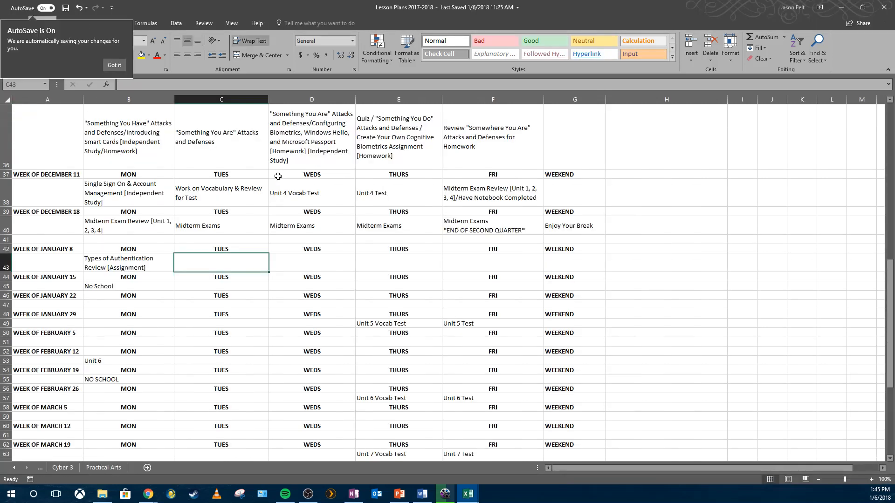
- Browse the lesson plan schedule from the top of the sheet, selecting a few cells
click(279, 195)
scroll(231, 240, up, 8)
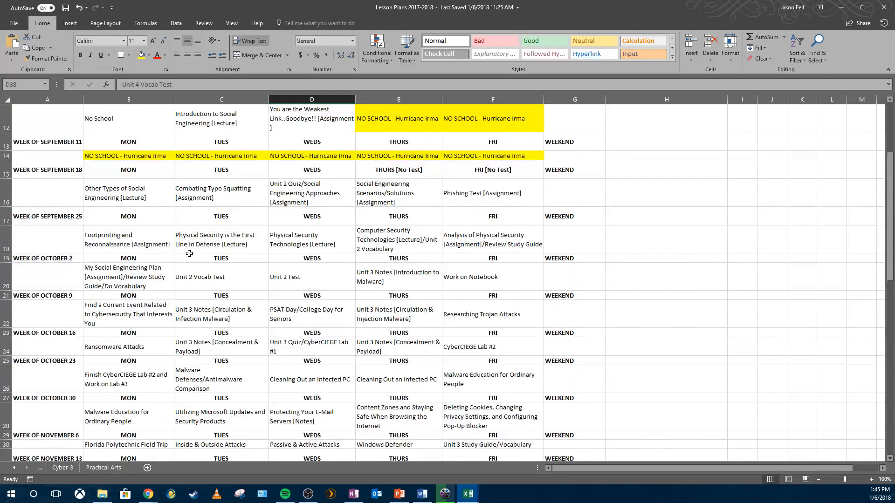
scroll(204, 340, up, 4)
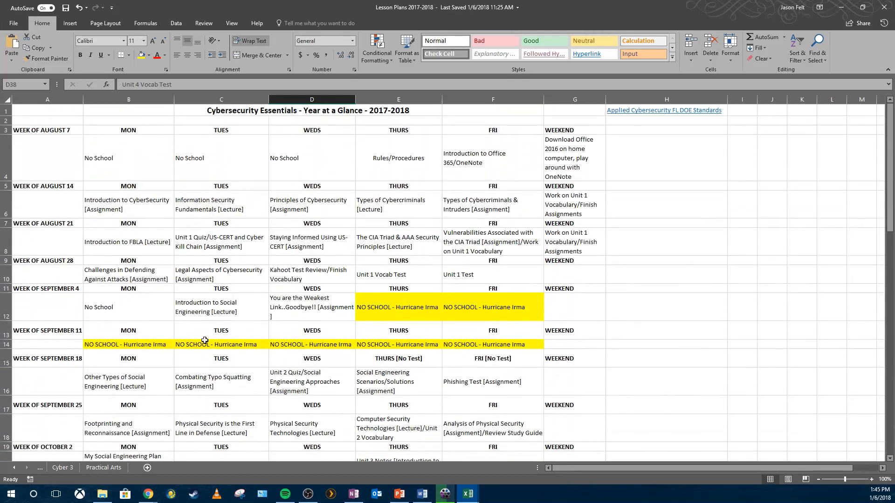
click(236, 203)
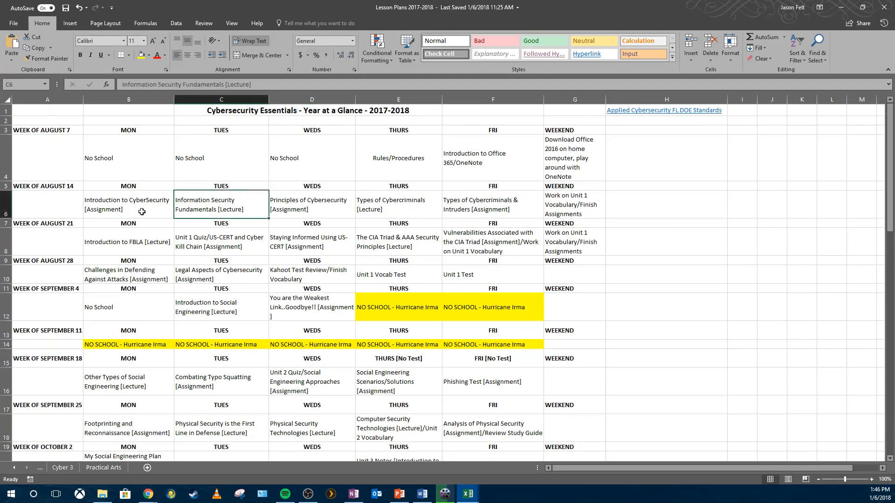
scroll(142, 212, down, 1)
scroll(84, 163, up, 1)
click(82, 161)
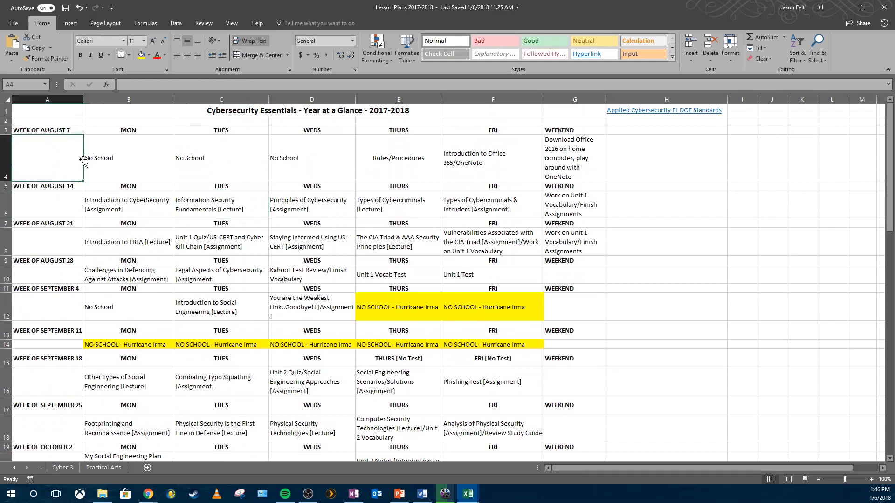
click(68, 130)
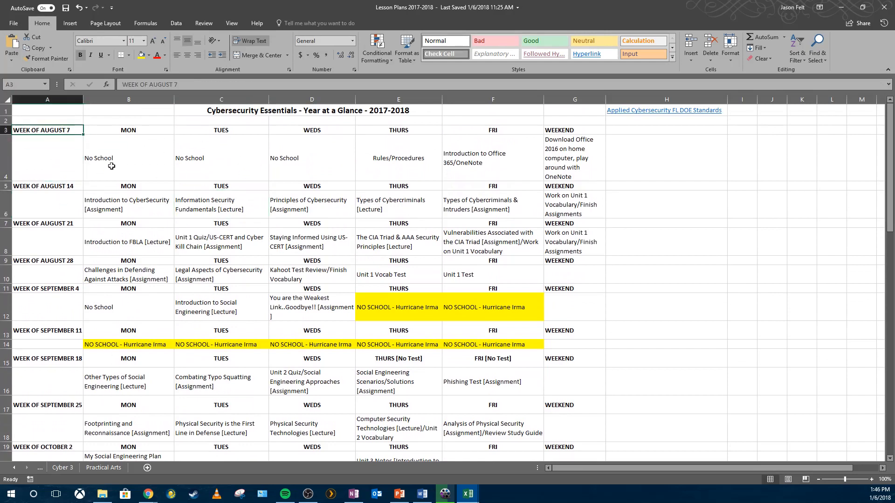
- Select several lesson cells in the first two weeks of the Cybersecurity schedule to read their contents
drag(111, 166, 307, 166)
click(379, 165)
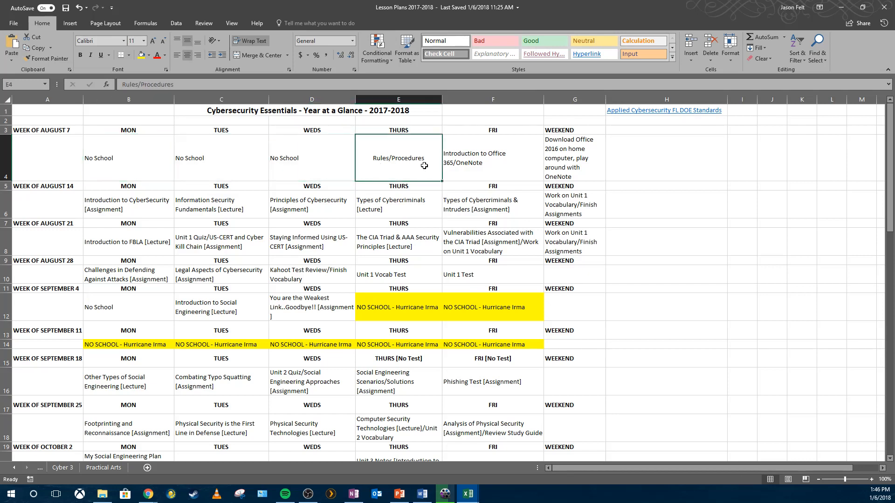
click(42, 208)
click(141, 208)
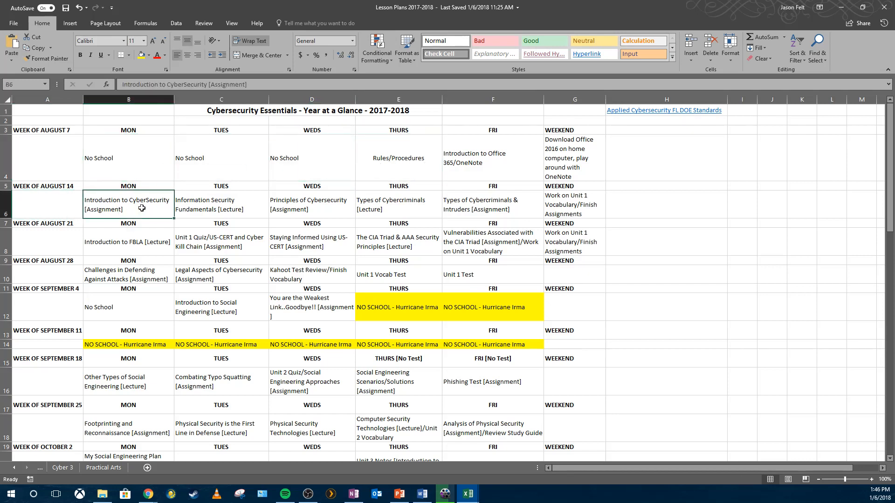
drag(112, 209, 163, 214)
click(302, 213)
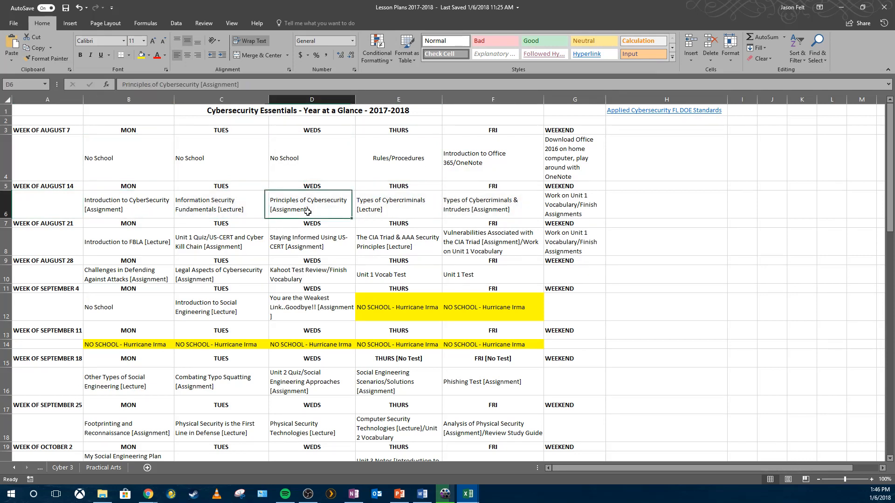
click(473, 210)
click(240, 210)
click(421, 211)
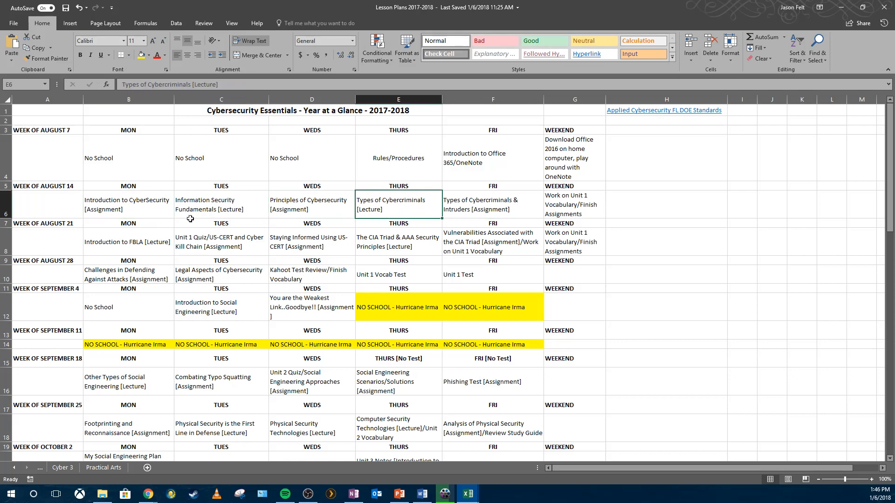
click(151, 215)
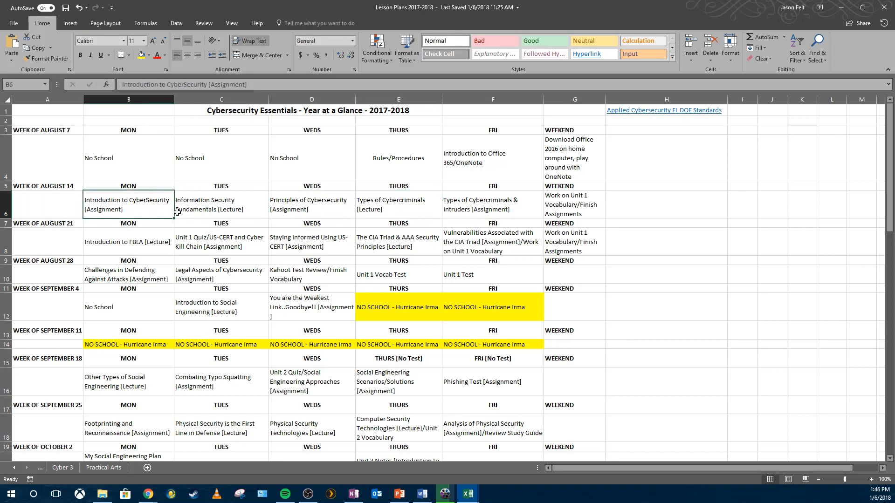
- Browse the DIT and Cyber 1 worksheets of the lesson plan workbook, then close the workbook
click(36, 467)
click(40, 469)
click(38, 470)
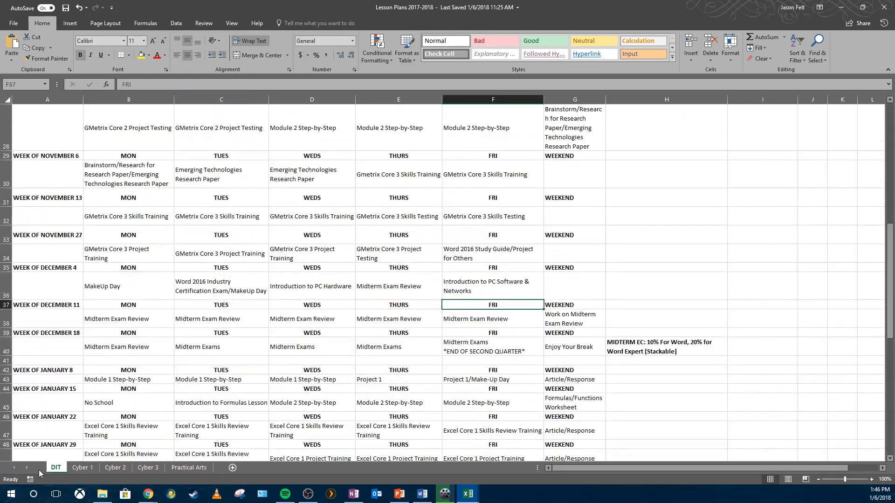
scroll(323, 318, up, 9)
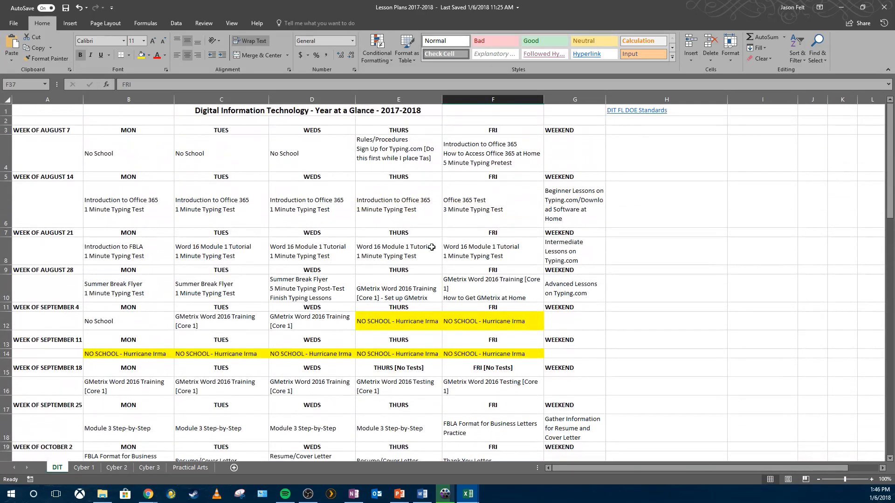
click(84, 468)
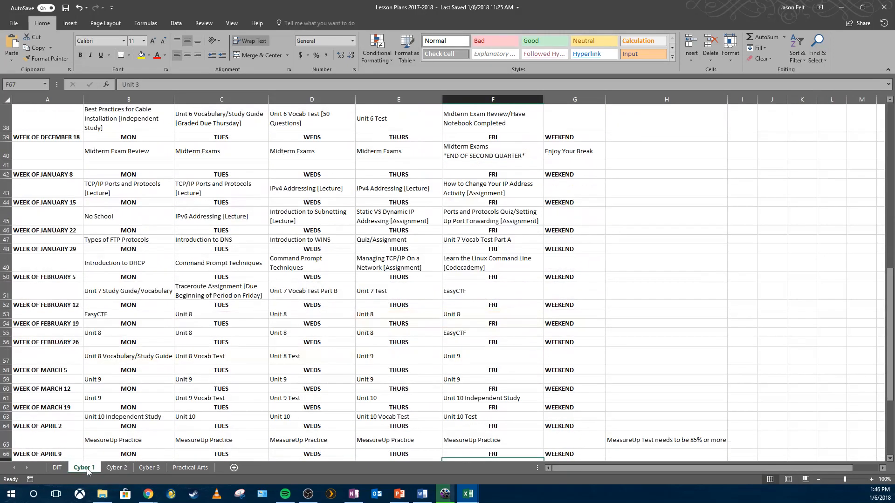
scroll(186, 416, up, 2)
scroll(186, 416, up, 7)
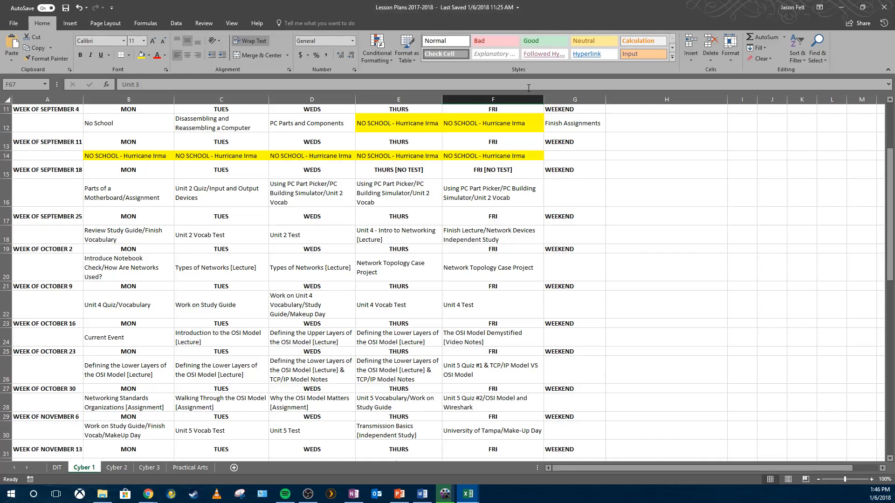
click(887, 5)
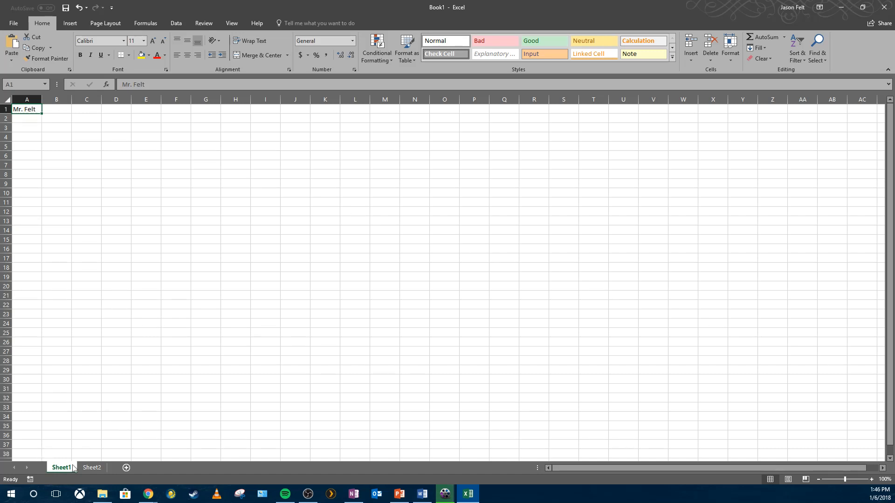
- Add two more worksheets, Sheet3 and Sheet4, and return to Sheet1
click(93, 468)
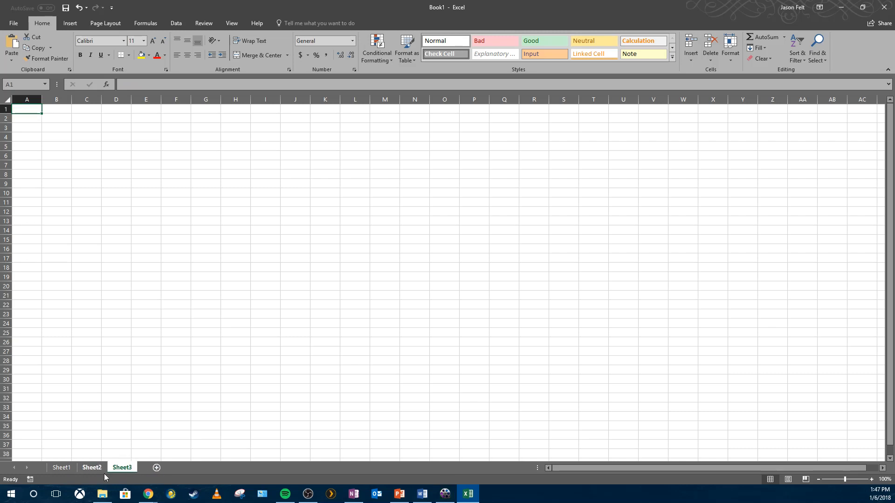
click(160, 468)
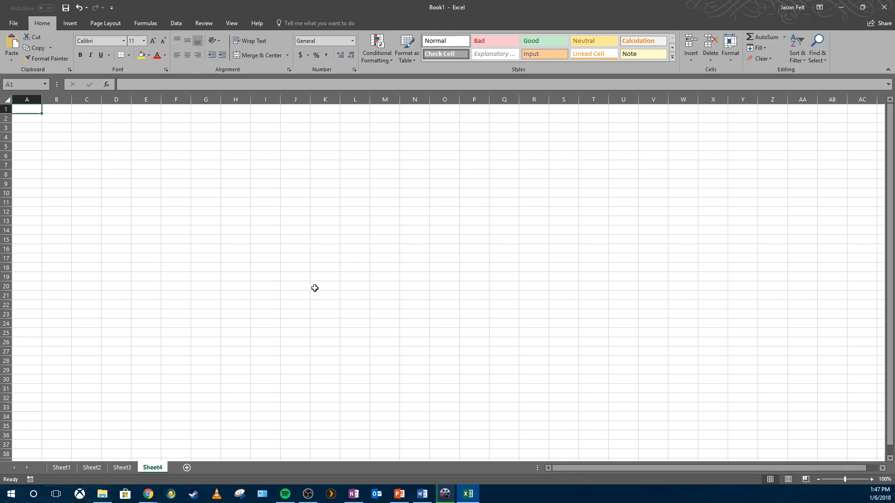
click(62, 468)
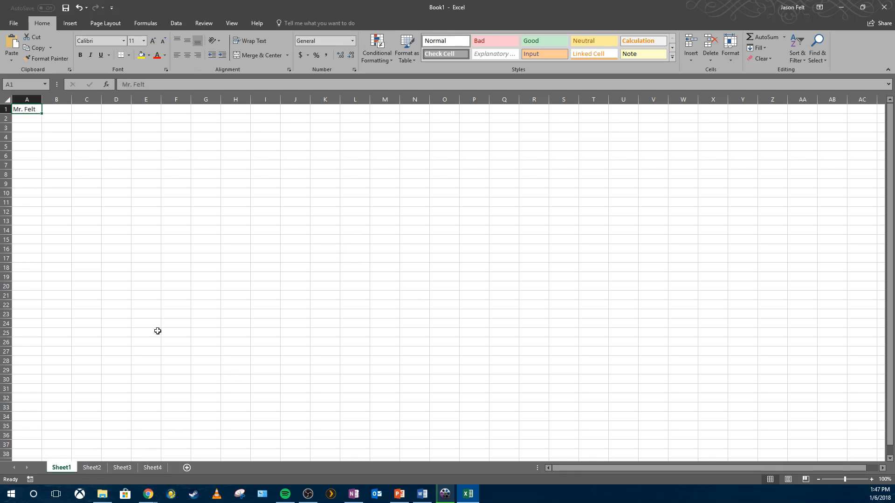
- Select various cells across Sheet1, finishing back on cell A1
click(196, 209)
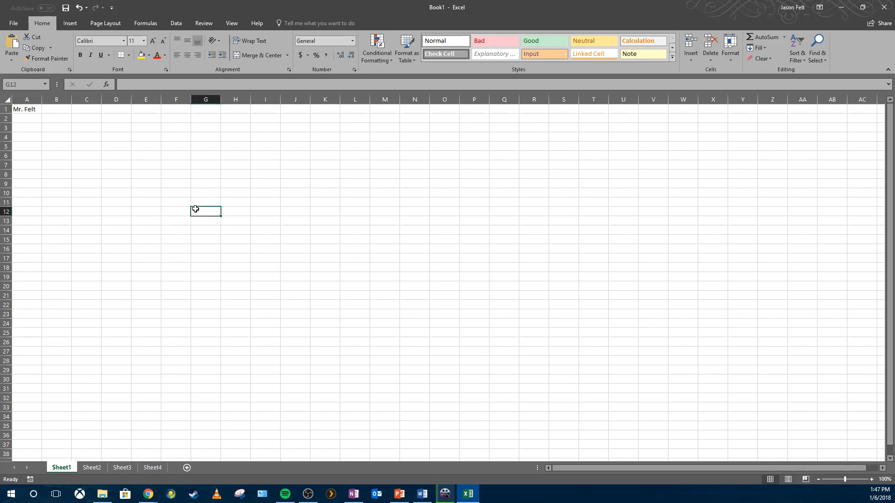
click(45, 118)
click(38, 109)
click(50, 108)
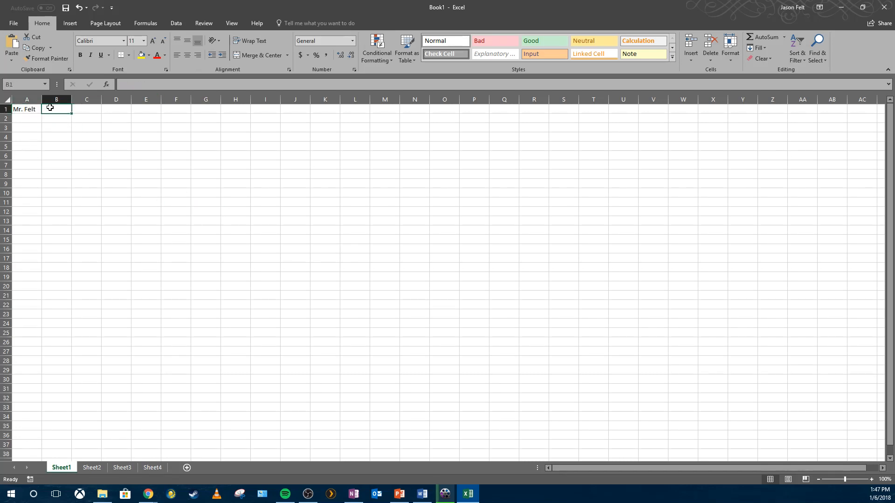
click(230, 184)
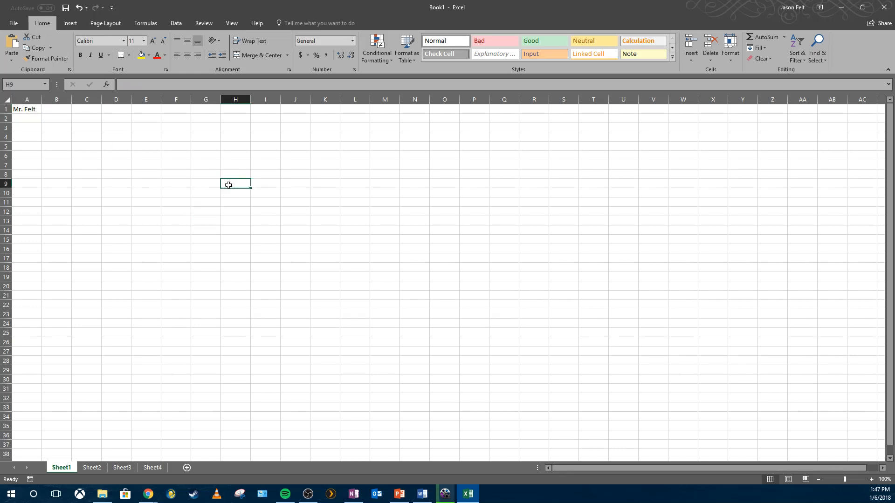
click(38, 110)
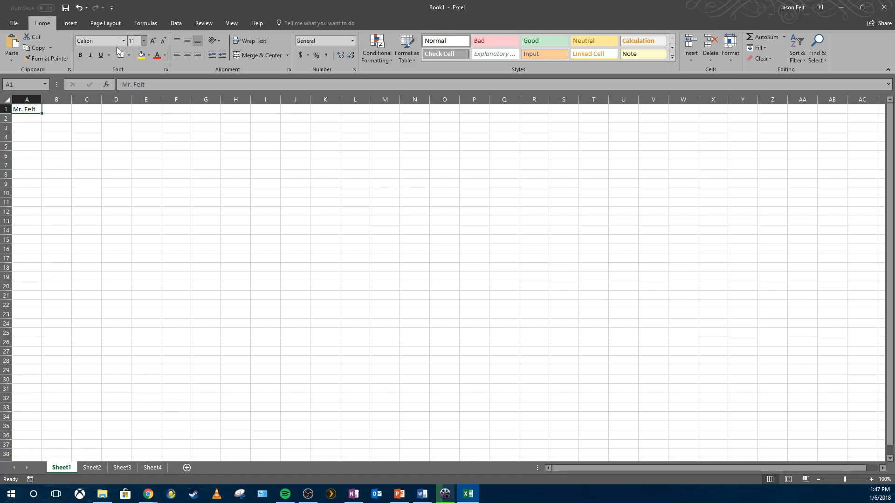
- Delete Sheet2, Sheet3 and Sheet4 so only Sheet1 remains
right_click(102, 470)
click(125, 372)
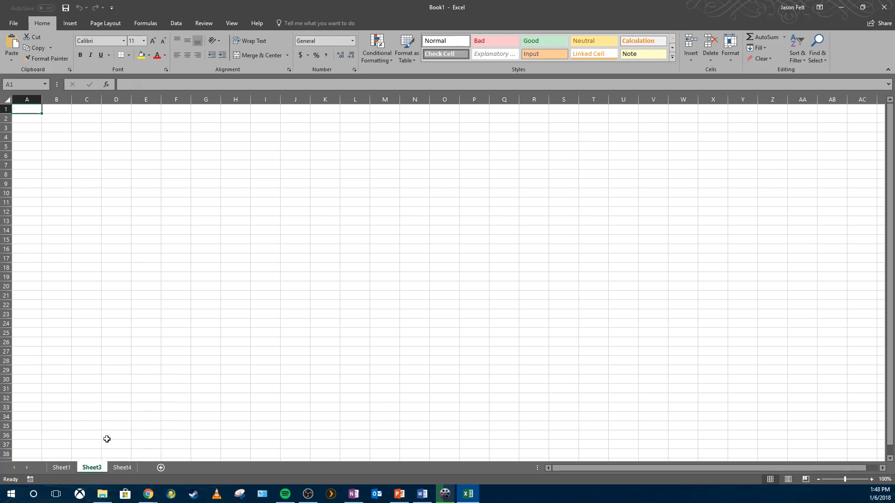
right_click(104, 468)
click(125, 370)
right_click(94, 469)
click(117, 371)
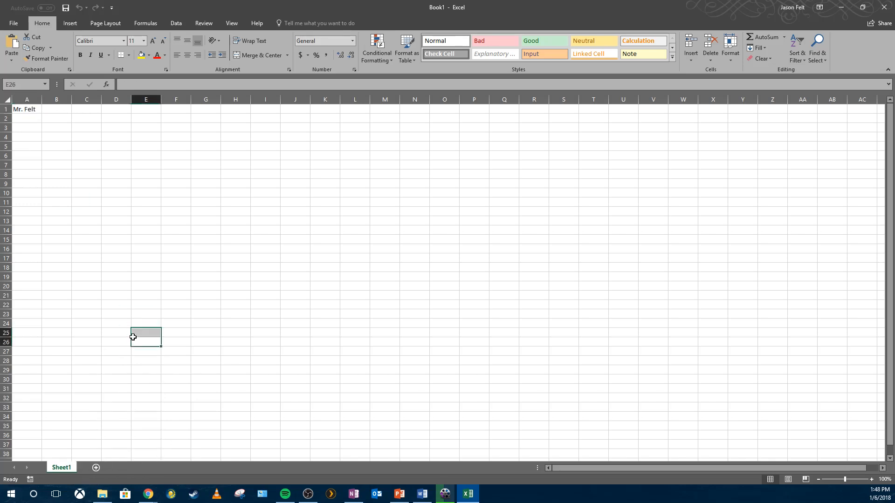
- Re-enter the teacher's name in cell A1
click(21, 108)
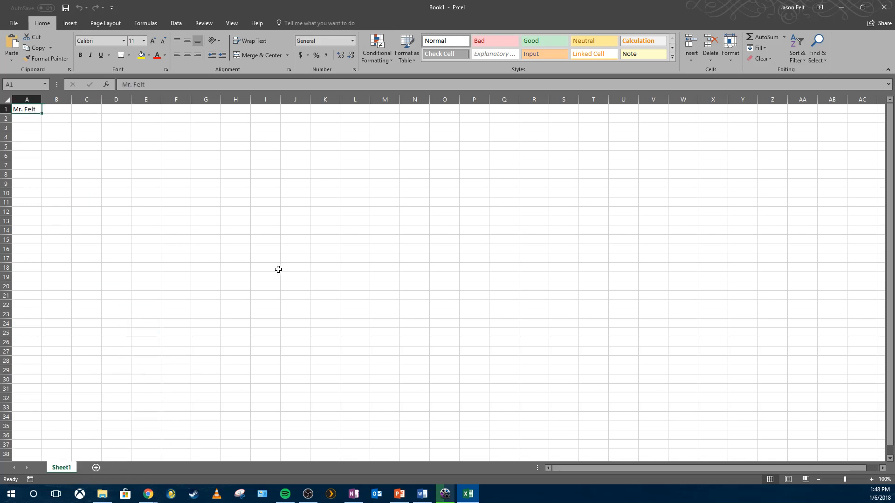
text(Mr. Felt)
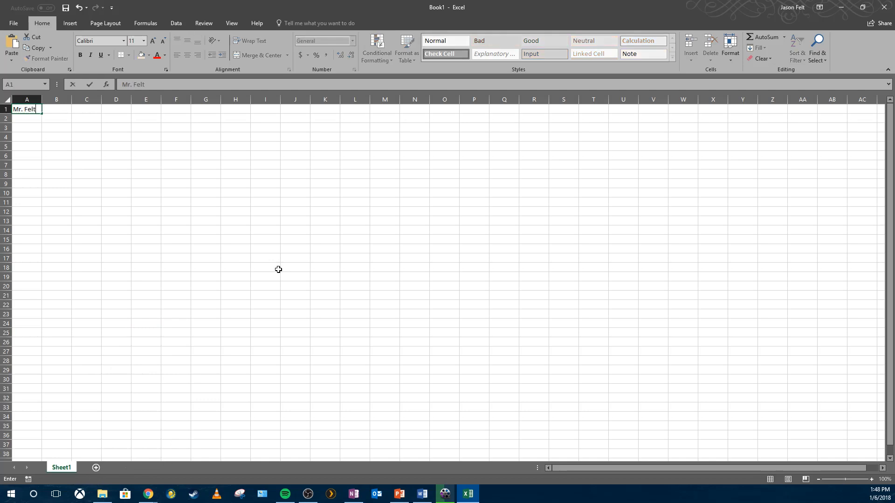
key(Return)
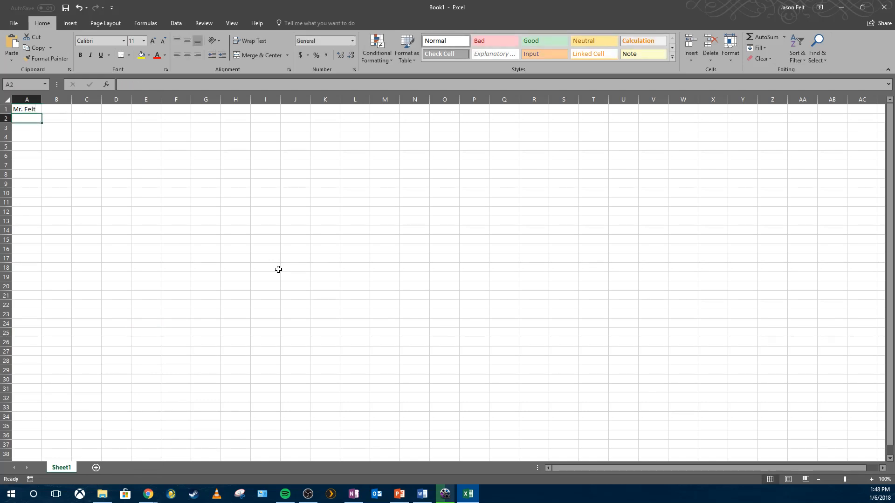
- Move the active cell around the cells near A1 and B1 to practise navigation
key(Up)
key(Right)
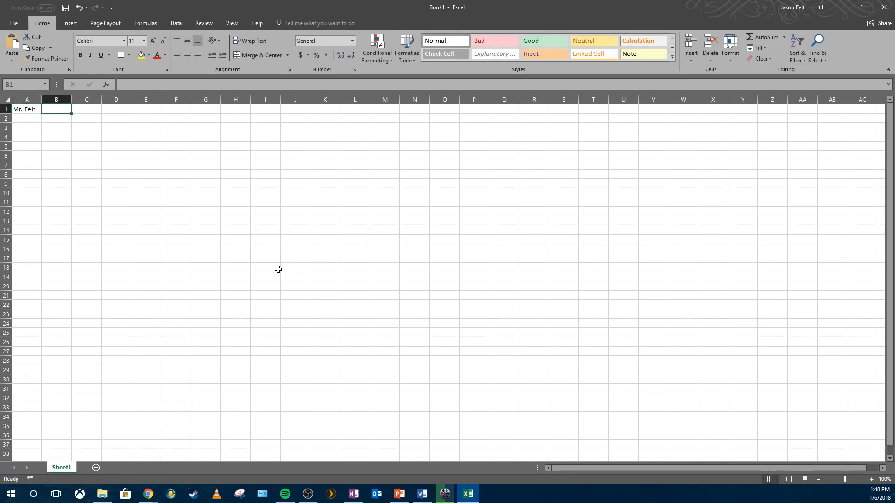
click(78, 220)
click(41, 147)
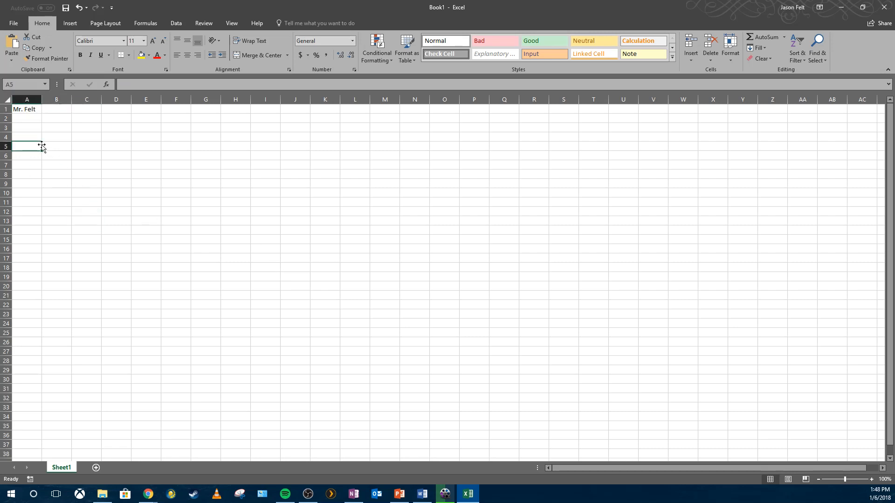
click(26, 109)
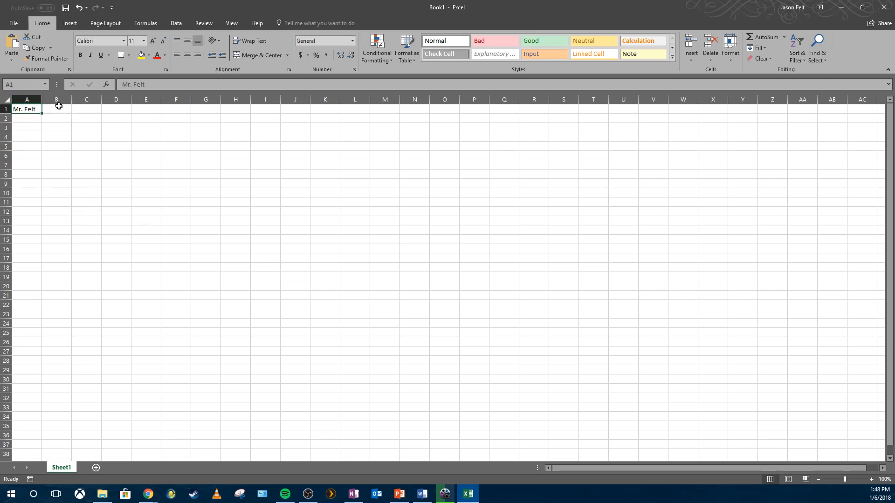
key(Right)
key(Left)
key(Right)
key(Down)
key(Left)
key(Up)
key(Right)
key(Down)
key(Left)
key(Up)
key(Down)
key(Right)
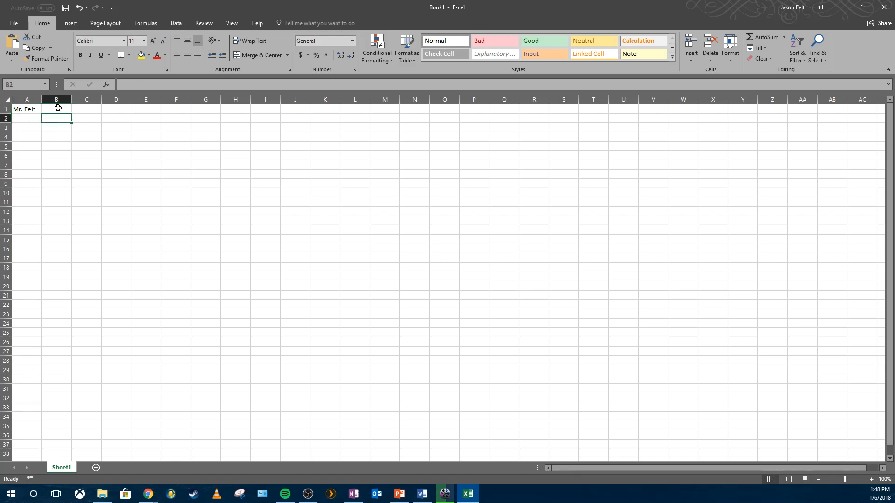
click(57, 109)
click(68, 118)
click(31, 116)
click(63, 108)
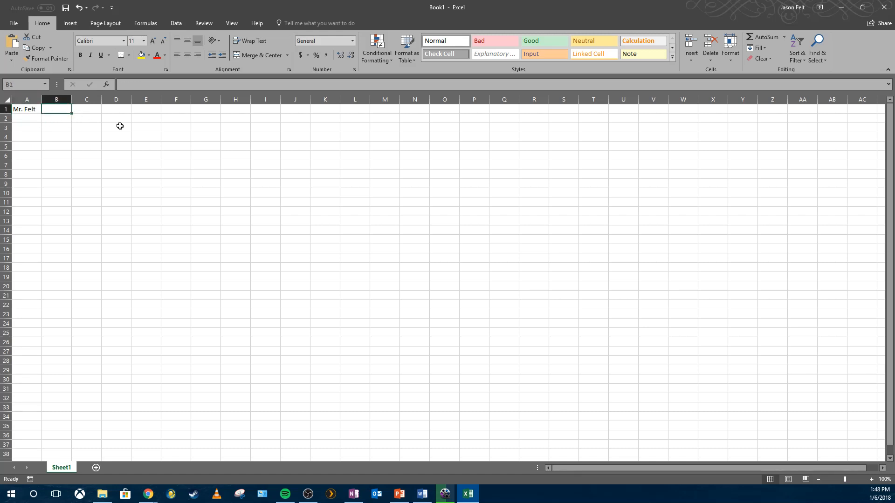
- Jump directly to cell A4 by entering its cell reference
click(26, 84)
text(A4)
key(Return)
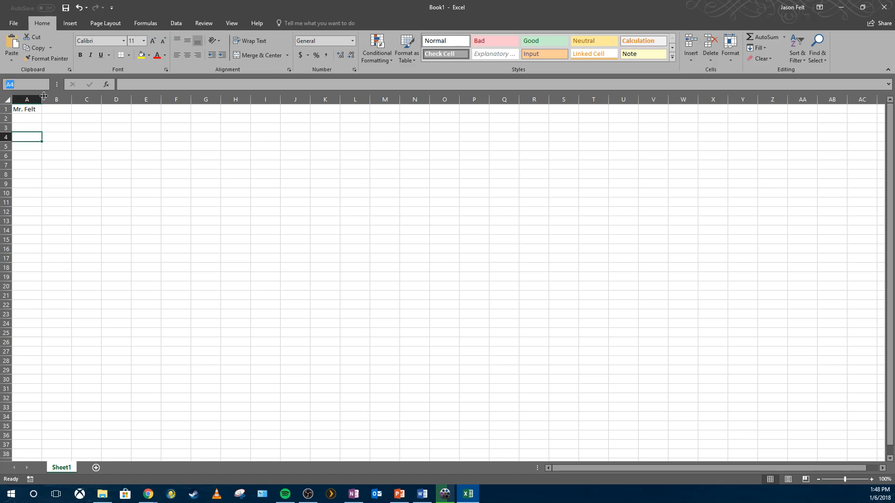
- Enter Period 4 in cell B1
click(50, 111)
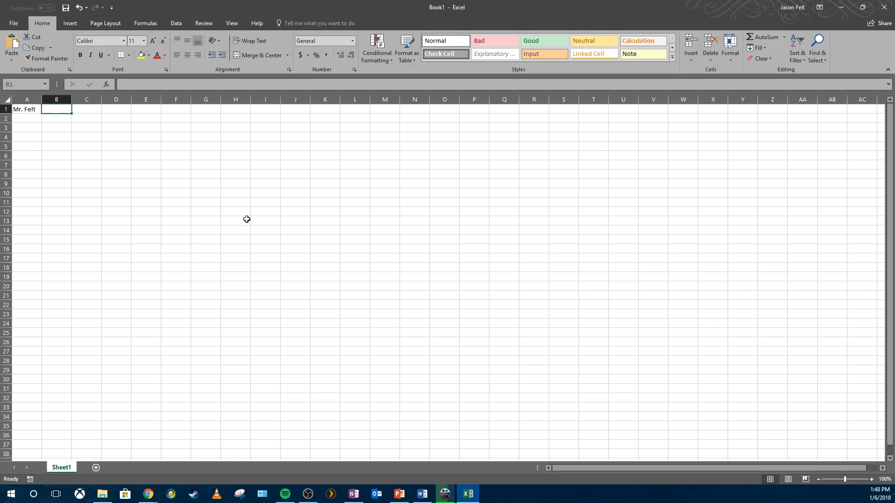
text(Period 4)
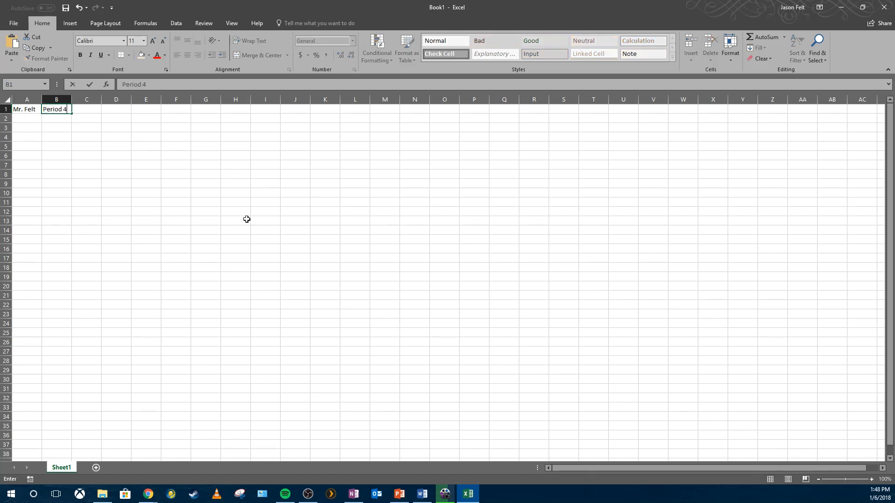
key(Return)
key(Up)
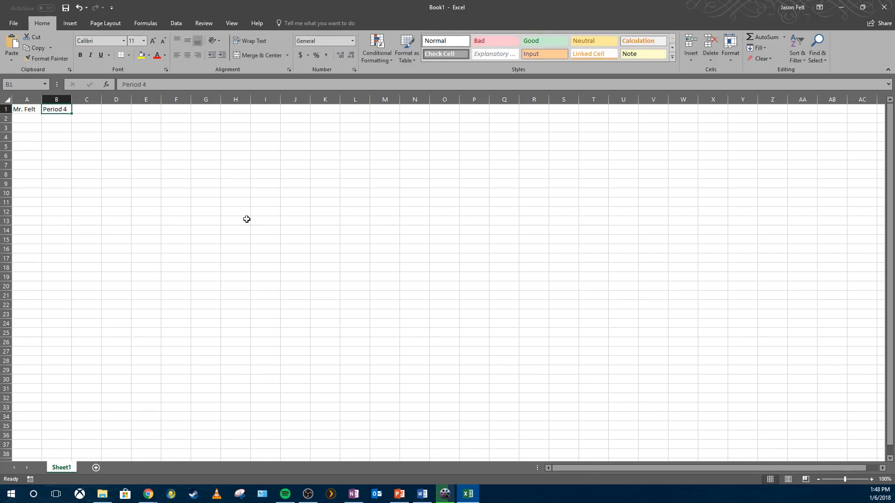
- Enter the date 1/8/2018 in cell C1
key(Right)
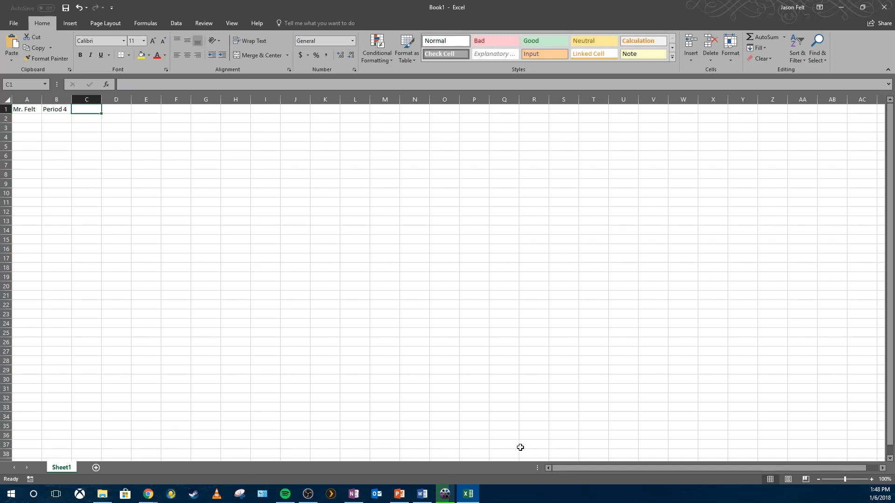
key(Down)
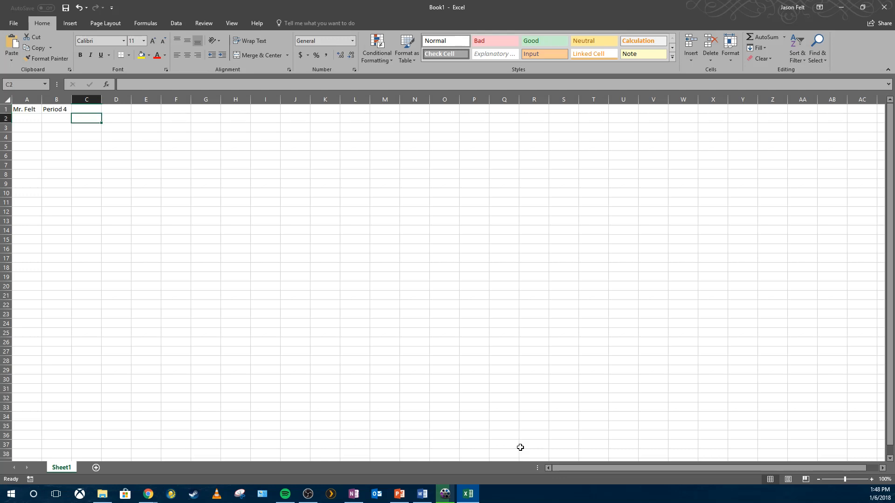
key(BackSpace)
key(Up)
text(1/)
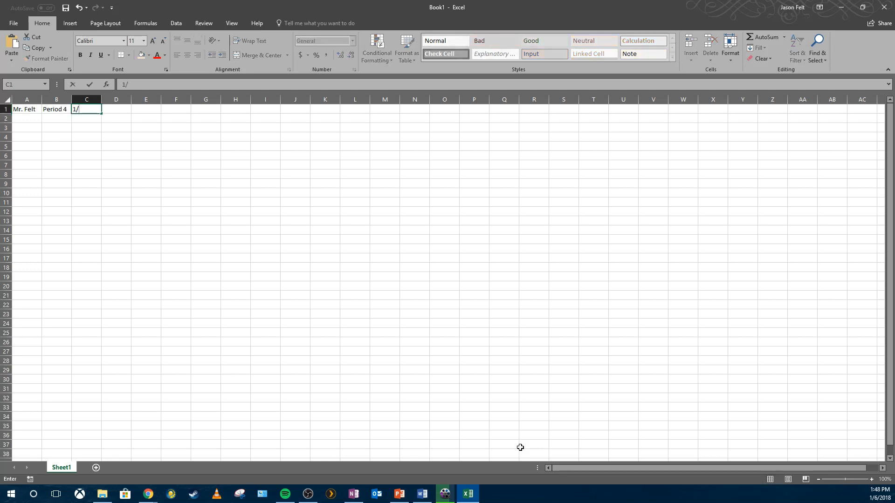
text(8/2018)
key(Return)
text(\)
key(BackSpace)
key(Return)
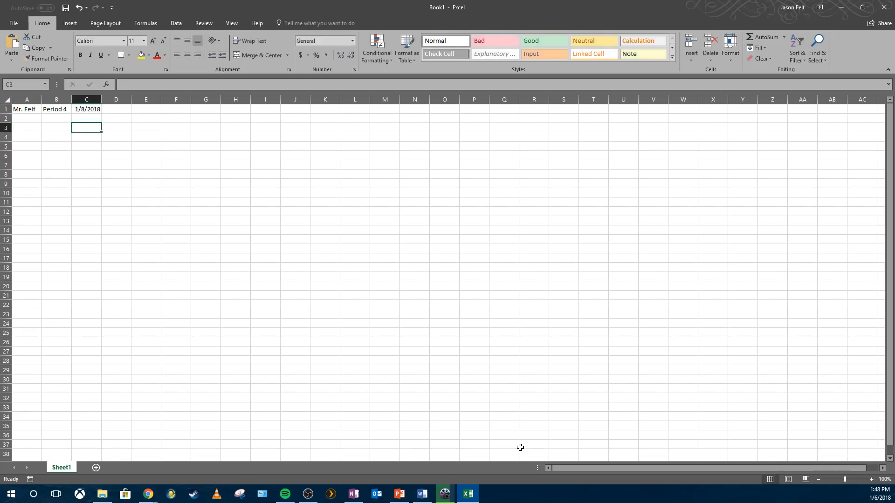
- Enter Practice in cell D1
click(117, 111)
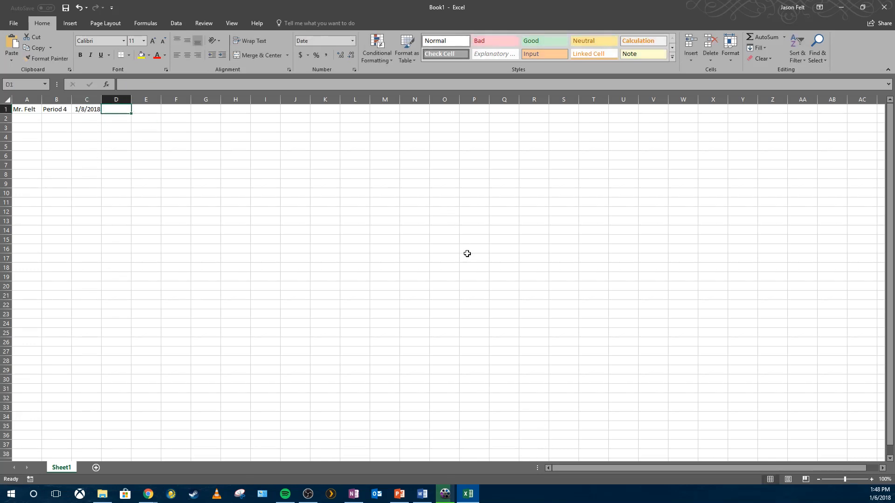
text(Practice)
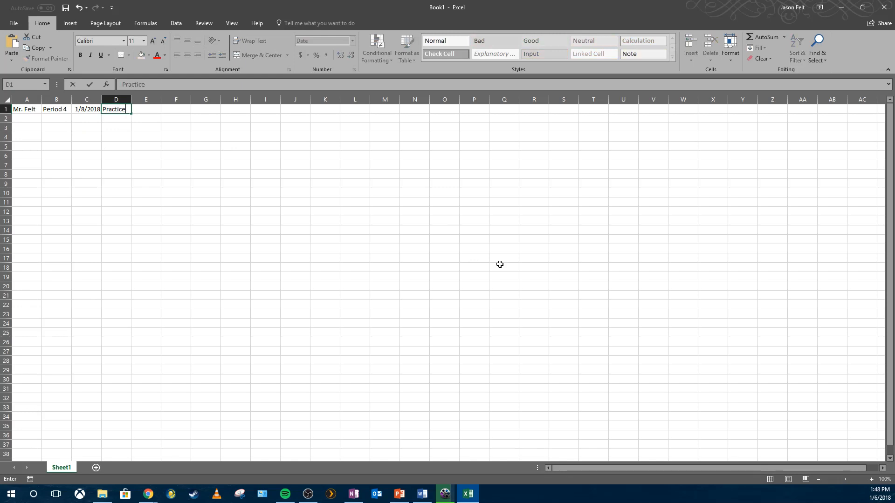
key(Return)
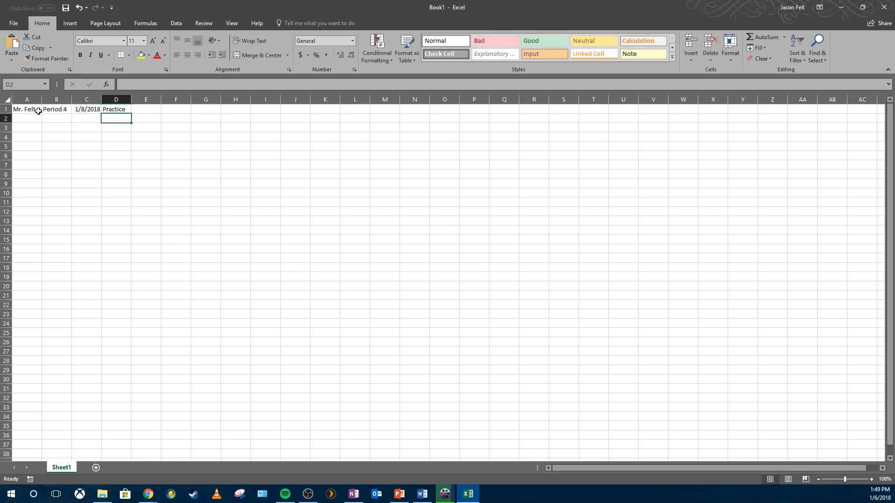
- Select cells across row 1 and nearby rows to examine how the entered text displays
drag(39, 111, 124, 110)
click(125, 111)
click(169, 134)
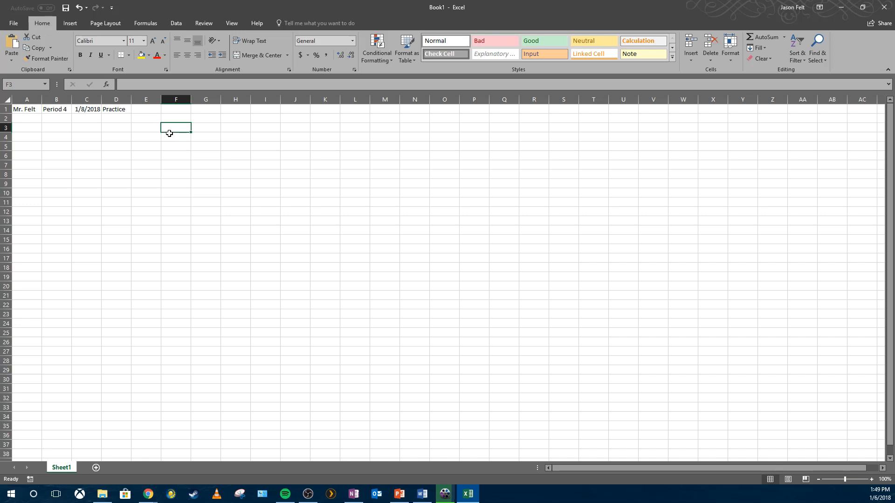
click(22, 112)
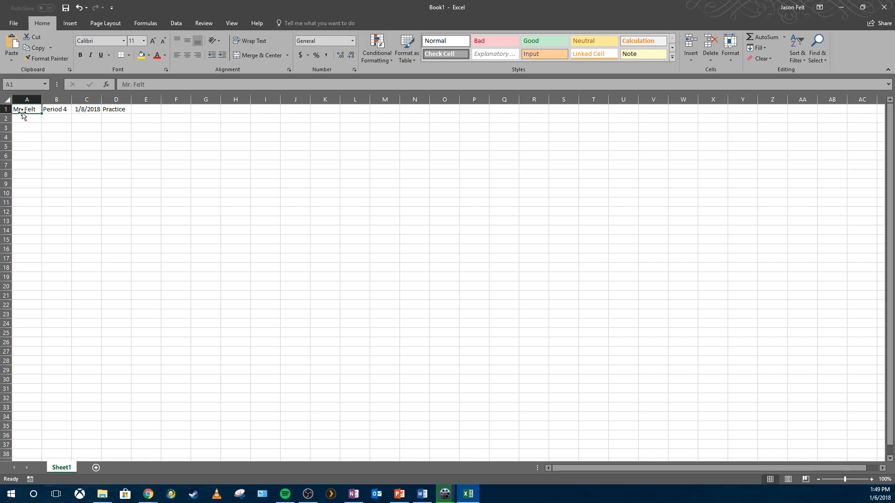
click(115, 148)
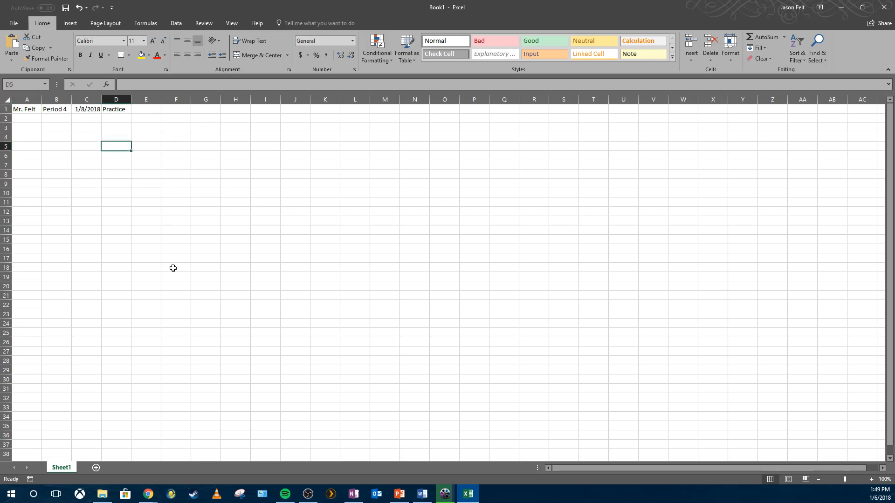
click(110, 202)
click(13, 146)
click(20, 128)
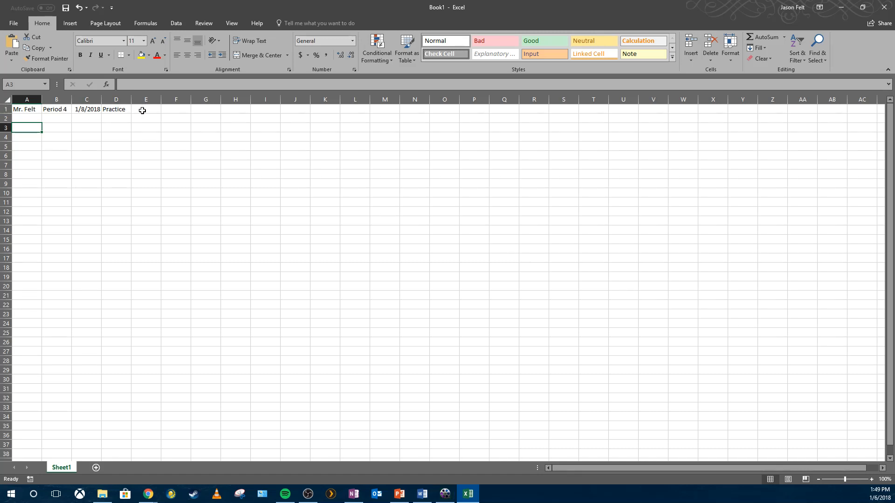
click(108, 111)
click(144, 108)
- Edit cell D1 in the formula bar so it reads Microsoft Excel Practice
click(122, 109)
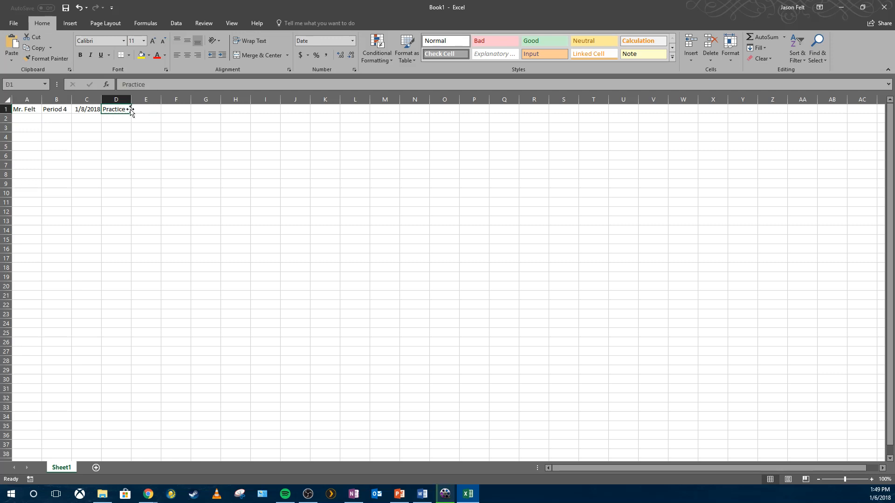
double_click(147, 84)
text(Exam)
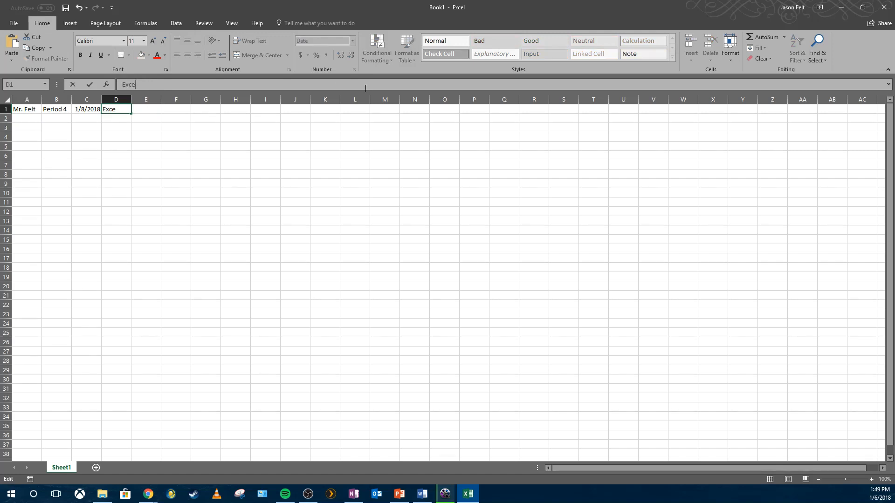
key(BackSpace)
key(BackSpace)
key(BackSpace)
text(icrosoft Excel Practice)
key(Return)
click(205, 183)
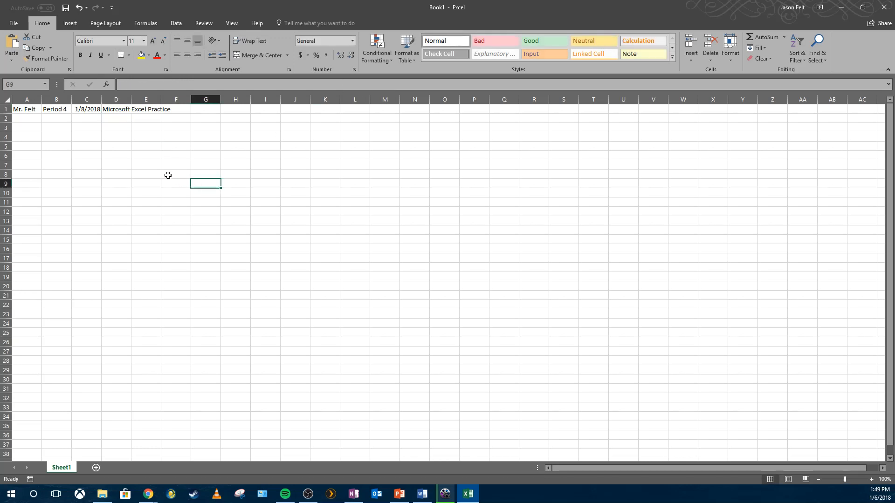
- Enter Anything in cell E1 next to the overflowing title
click(110, 111)
click(158, 127)
click(123, 109)
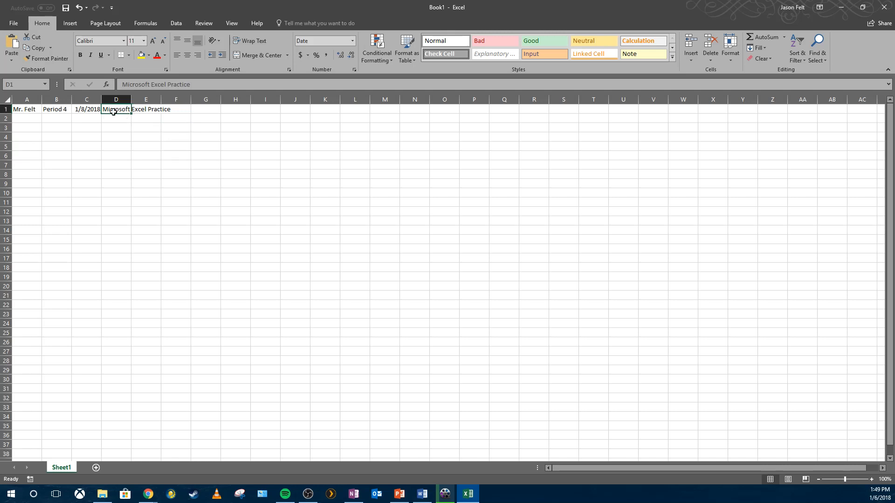
click(140, 109)
click(165, 107)
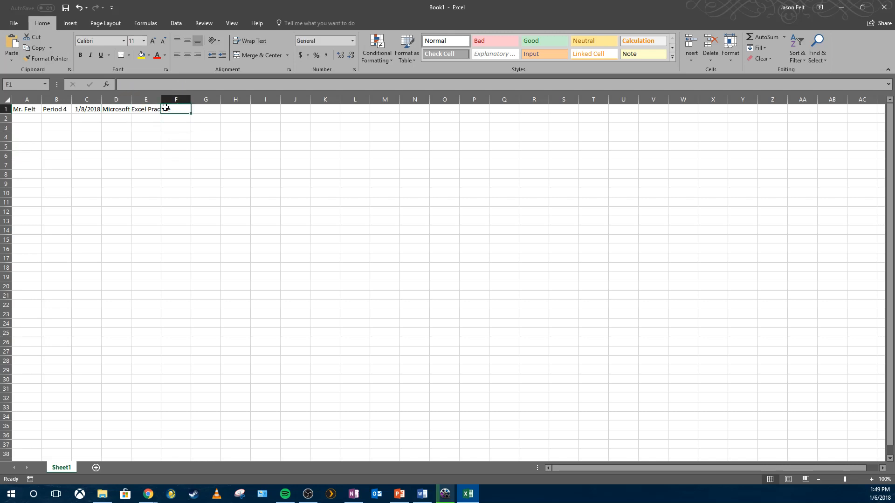
click(138, 112)
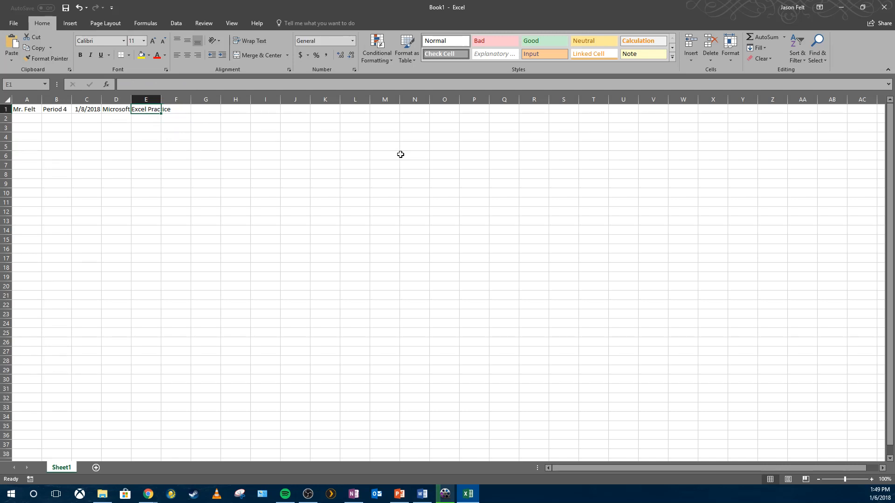
text(Anything)
key(Return)
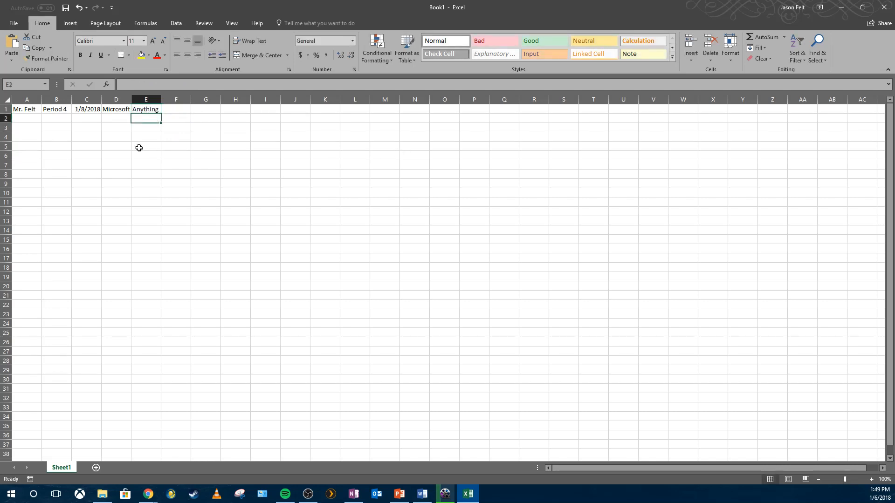
- Delete the contents of cell E1
click(118, 113)
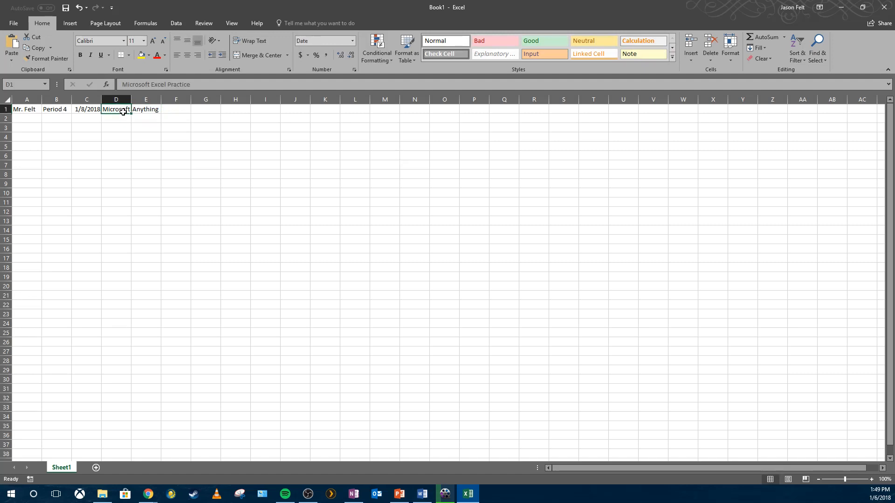
click(155, 109)
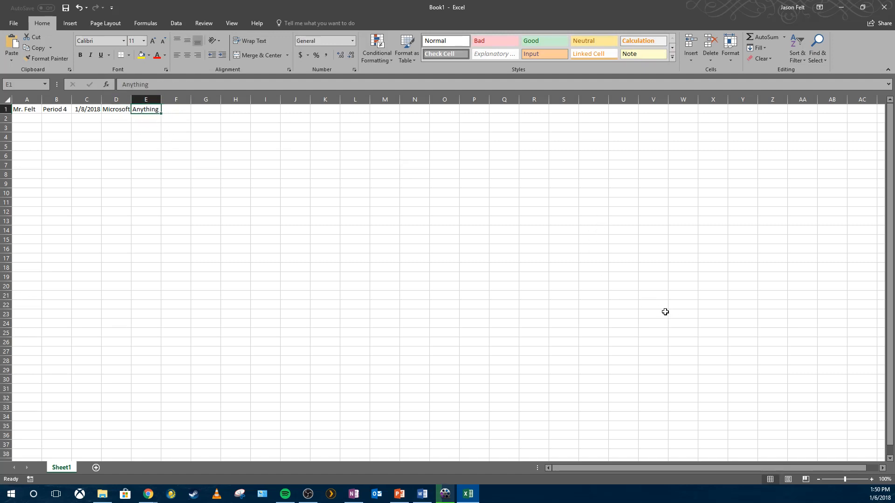
key(Delete)
click(177, 174)
- Merge and center the Microsoft Excel Practice title across cells D1 to F1
click(115, 116)
click(116, 111)
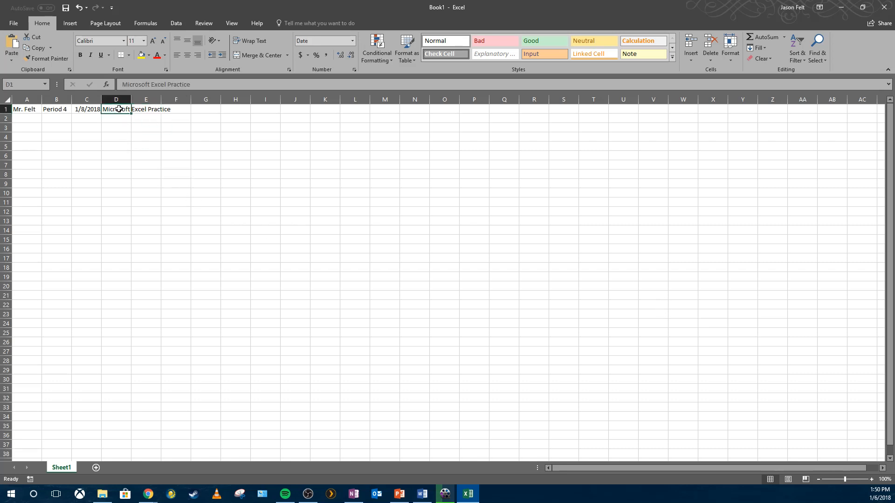
drag(119, 109, 169, 110)
click(177, 110)
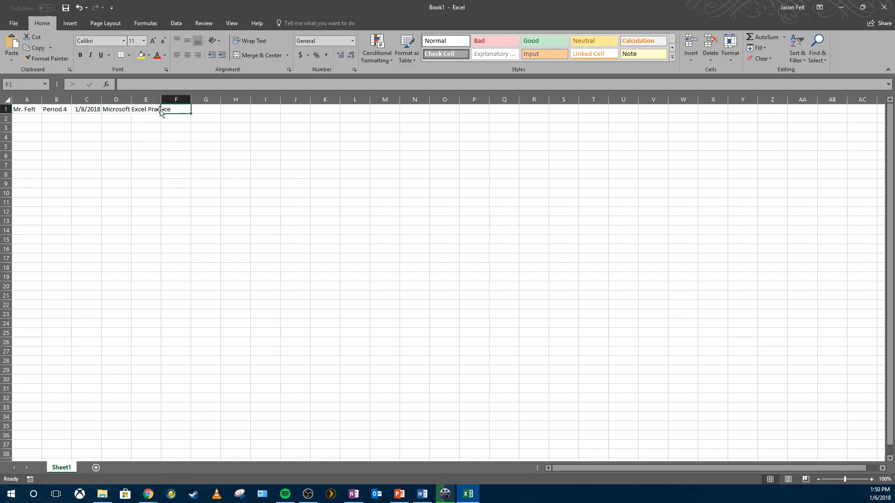
click(136, 110)
click(125, 110)
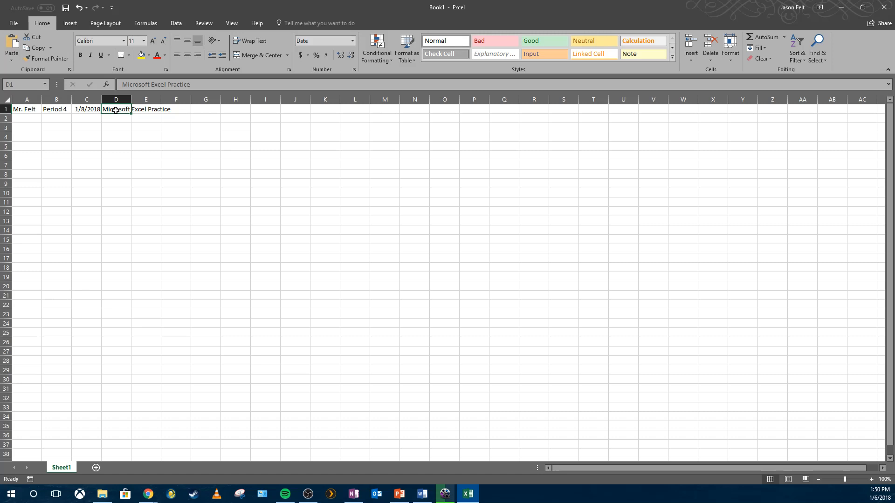
click(178, 108)
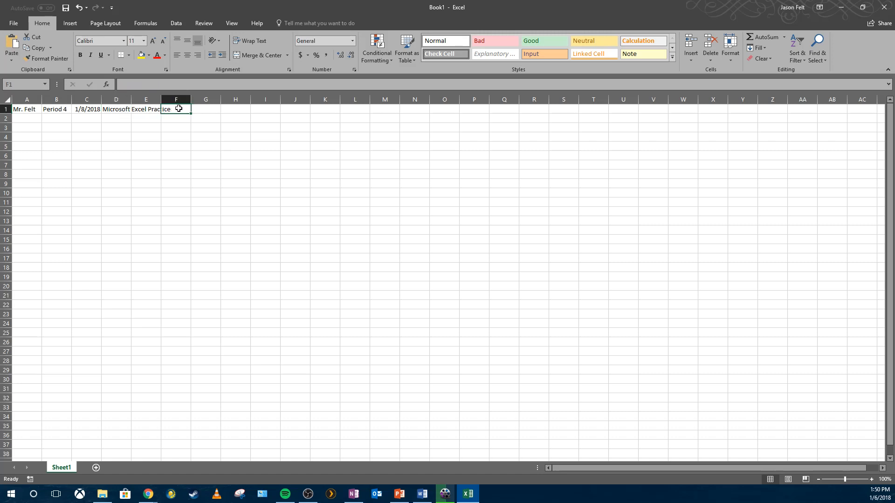
drag(123, 110, 160, 110)
click(116, 110)
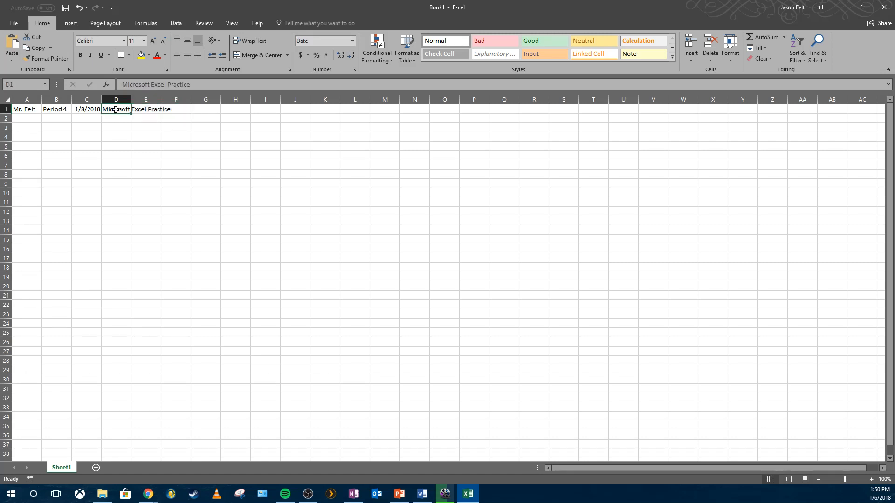
drag(114, 110, 186, 109)
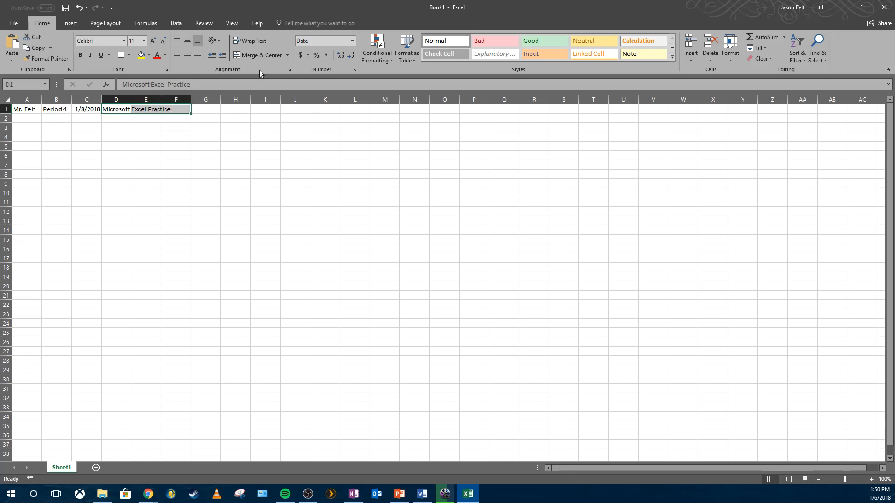
click(257, 57)
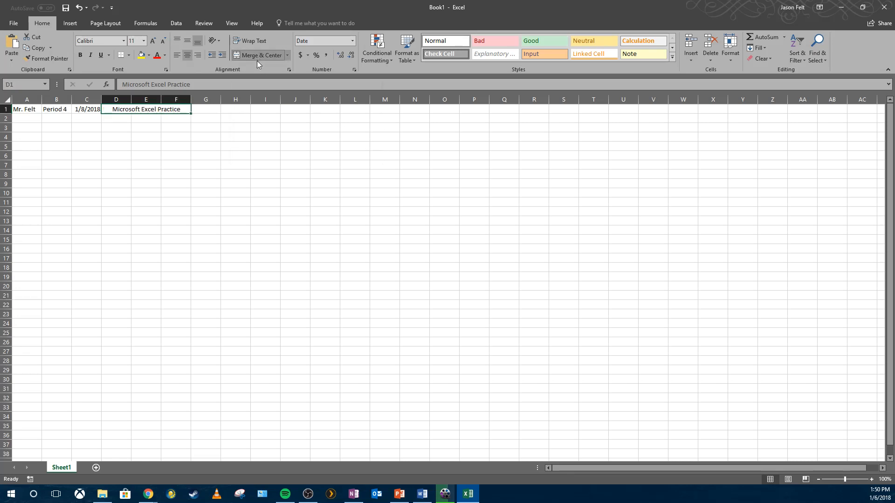
- Apply the Title cell style to the merged title cell D1
click(241, 130)
click(174, 110)
click(248, 251)
click(32, 111)
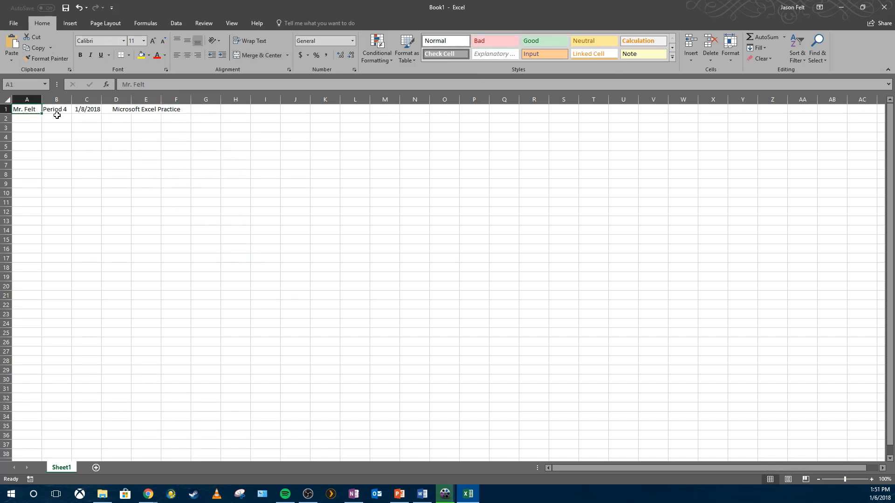
click(126, 110)
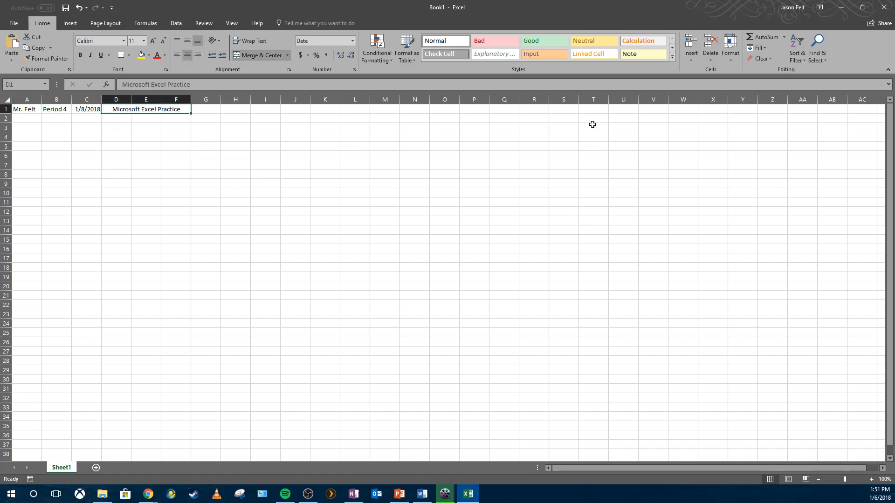
click(672, 59)
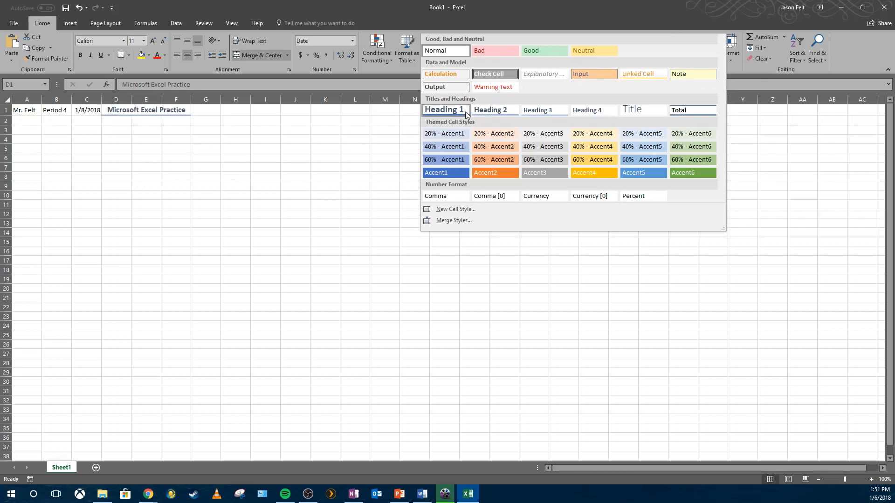
click(647, 112)
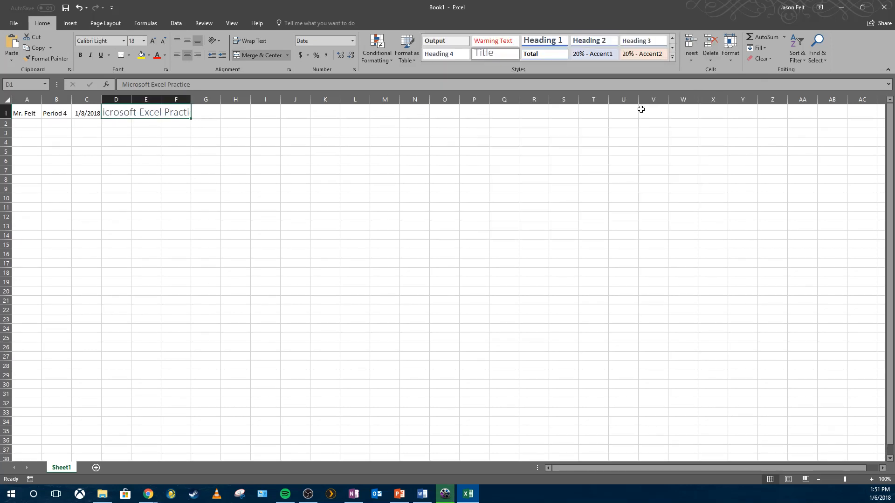
- Widen column F so the whole styled title fits inside the merged cells
click(144, 134)
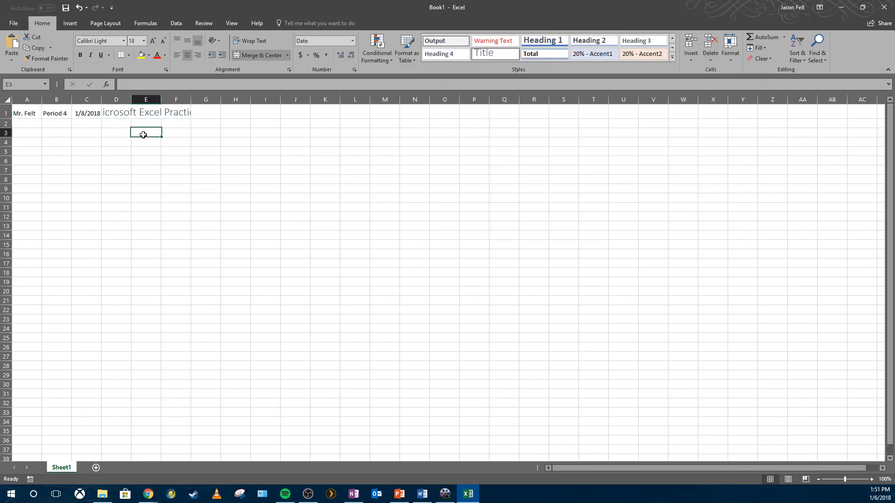
click(152, 115)
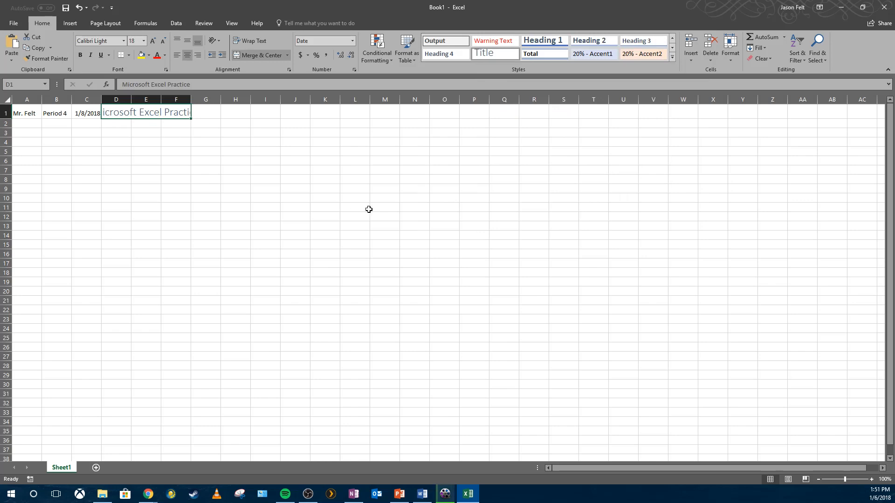
click(233, 125)
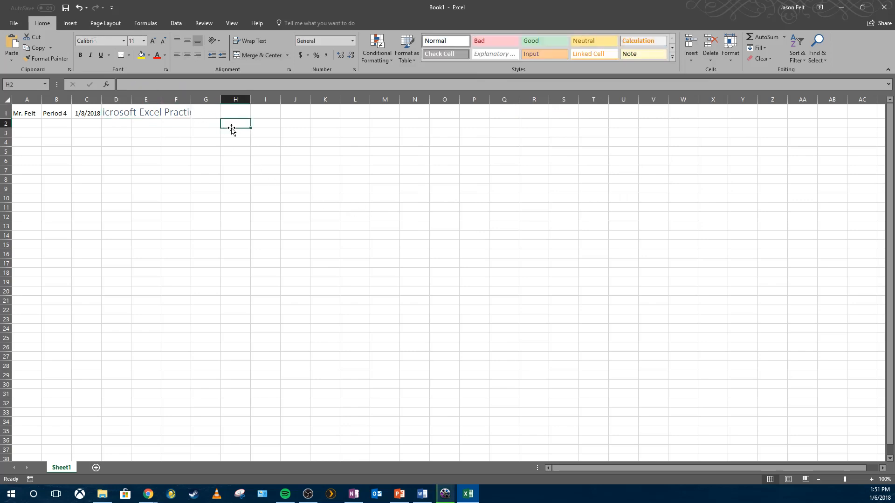
click(173, 113)
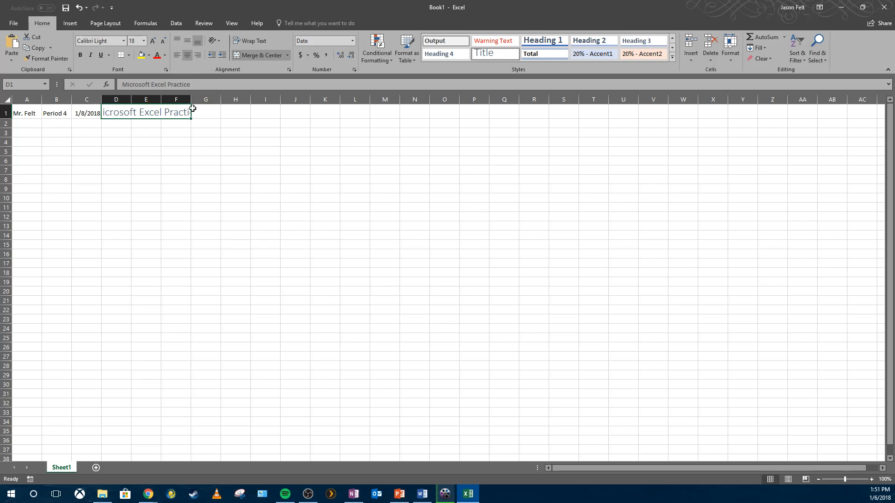
drag(191, 100, 227, 101)
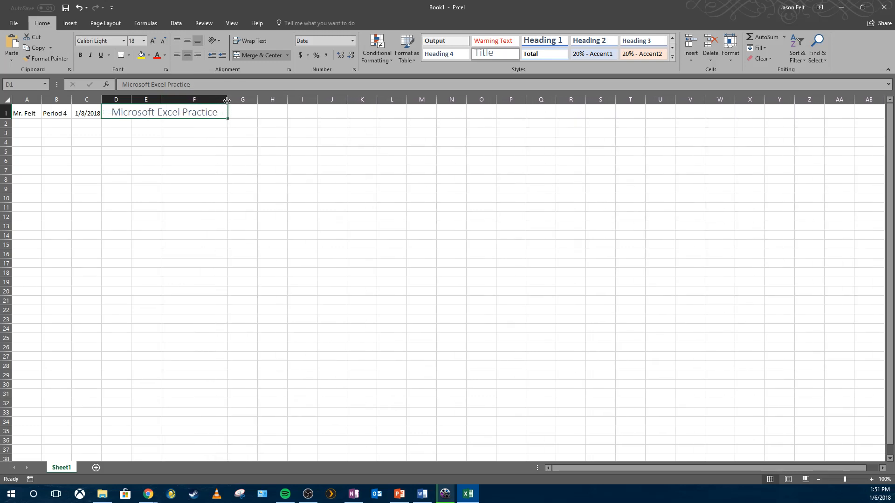
click(78, 8)
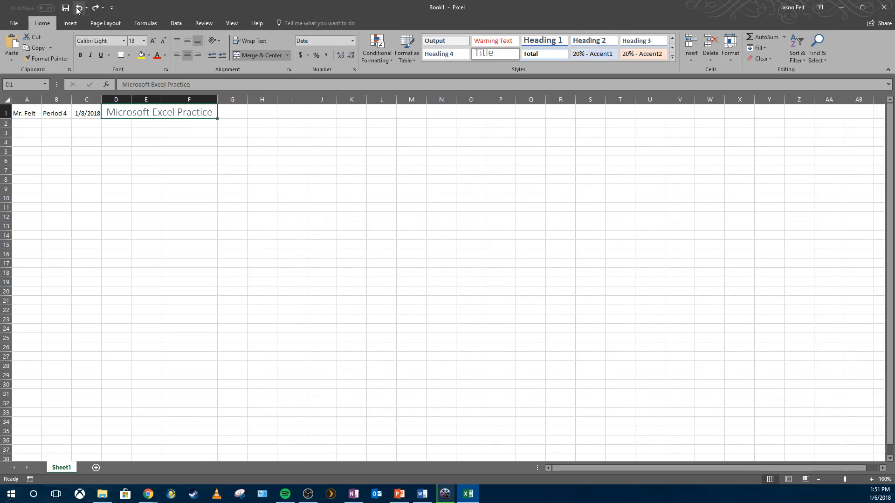
click(78, 7)
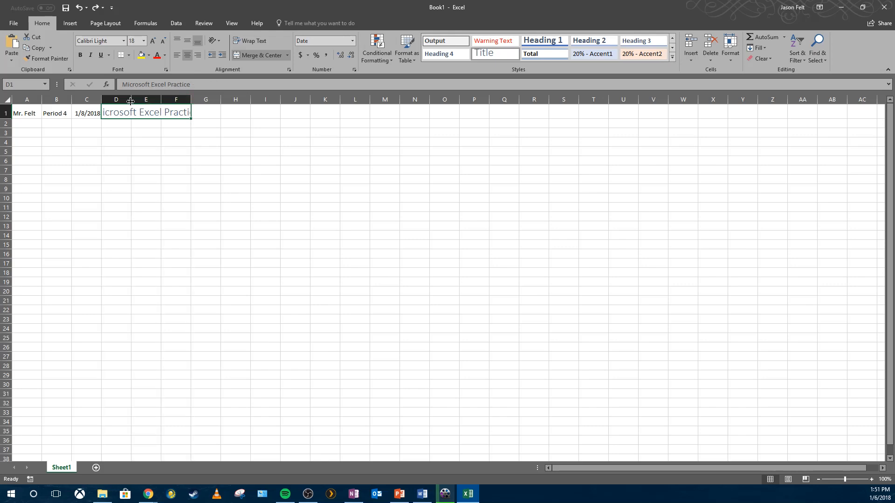
drag(191, 101, 219, 102)
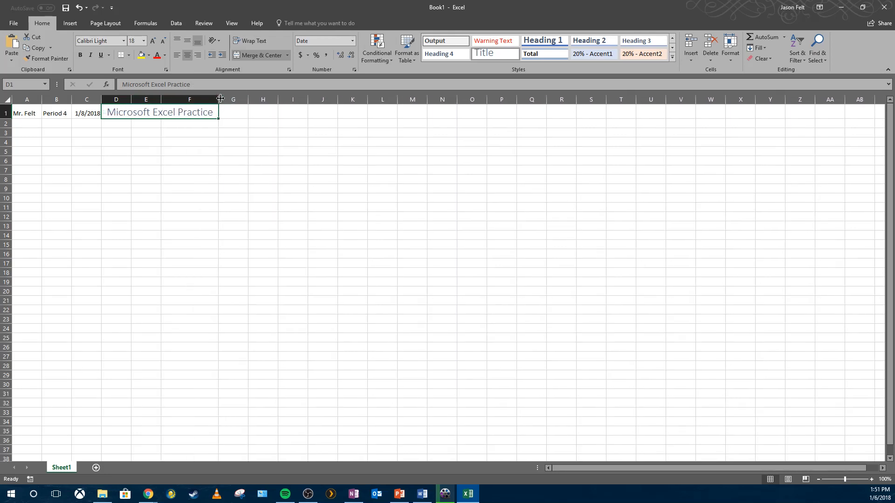
- Enter the expense categories Rent and Transportation in cells A3 and A4
click(37, 125)
click(208, 110)
click(135, 123)
click(121, 114)
click(146, 133)
click(44, 140)
click(32, 135)
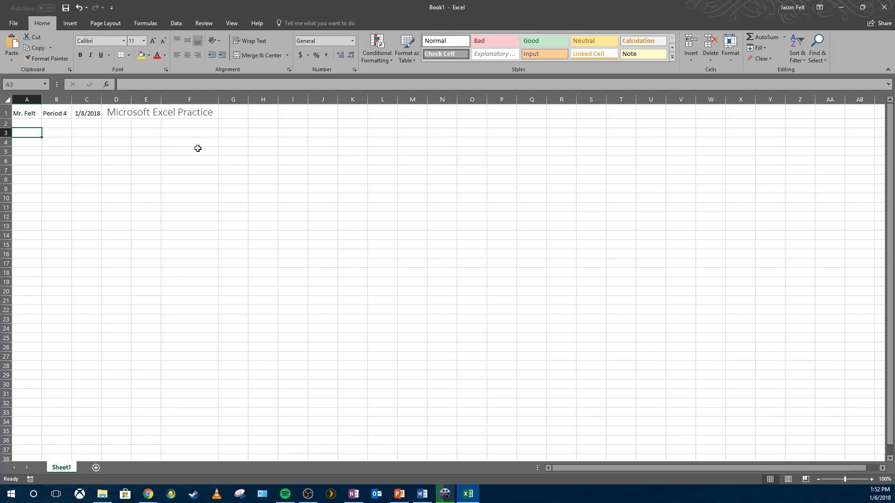
text(Rent)
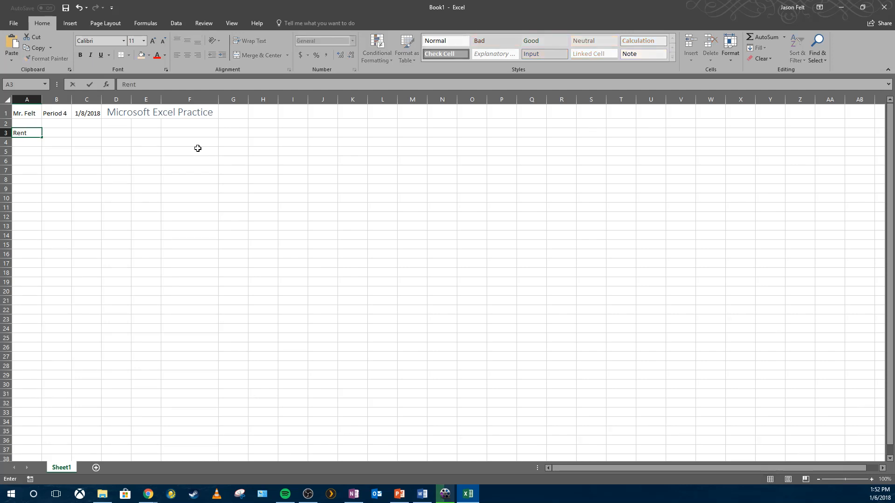
key(Return)
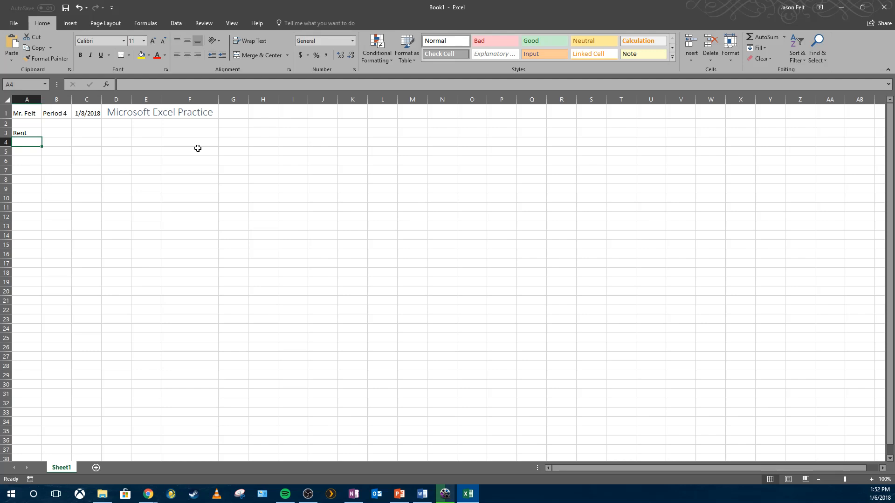
text(Transportation)
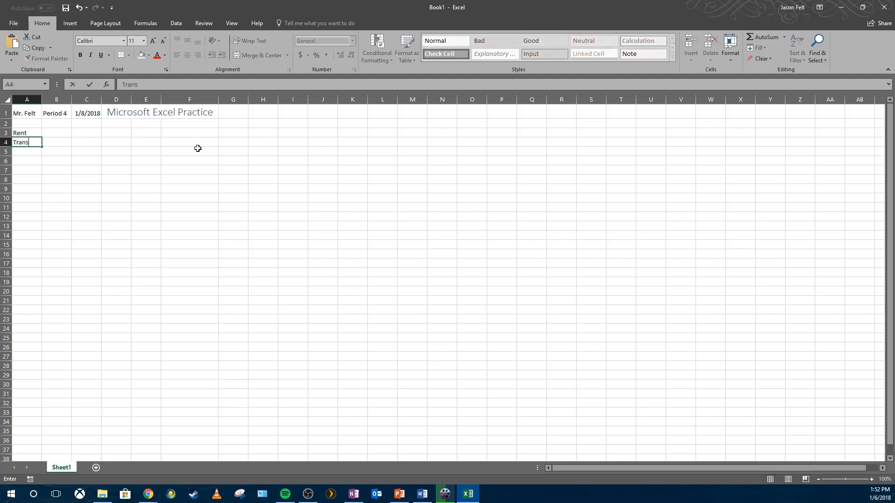
key(Return)
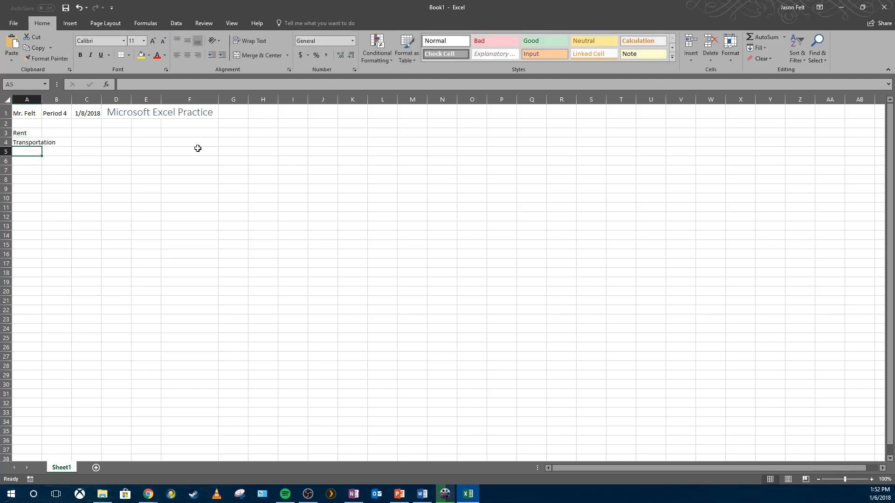
- Continue the category list with Netflix, Electric, Water, Food, Internet and Entertainment in cells A5 to A10
text(Netflix)
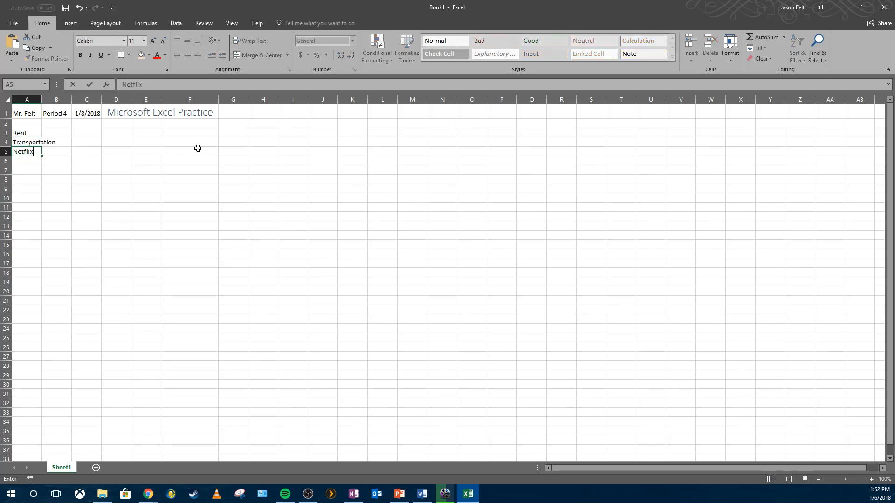
key(Return)
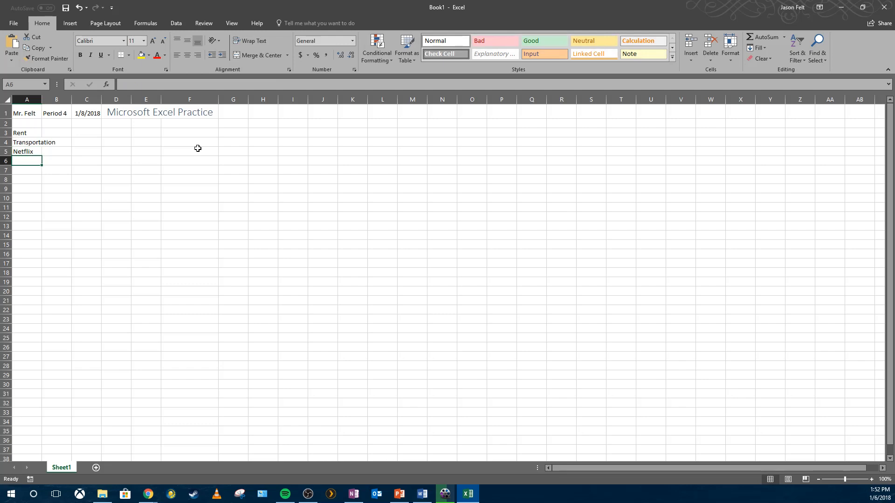
text(Electric)
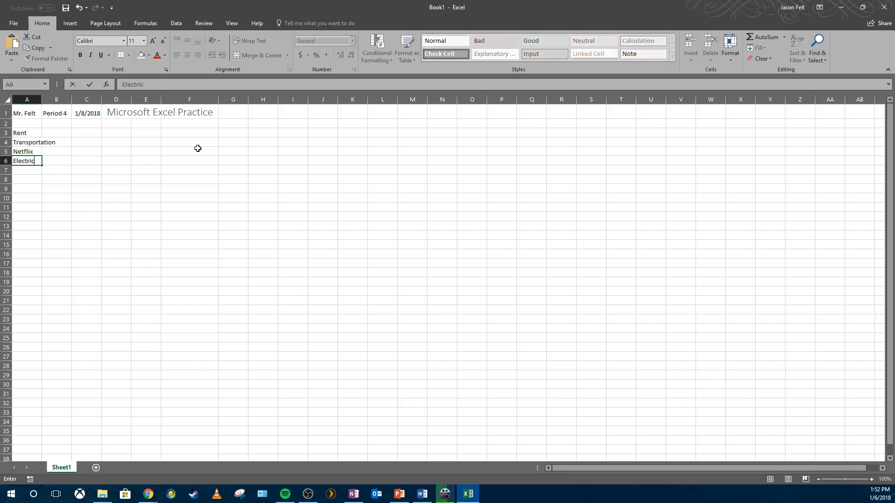
key(Return)
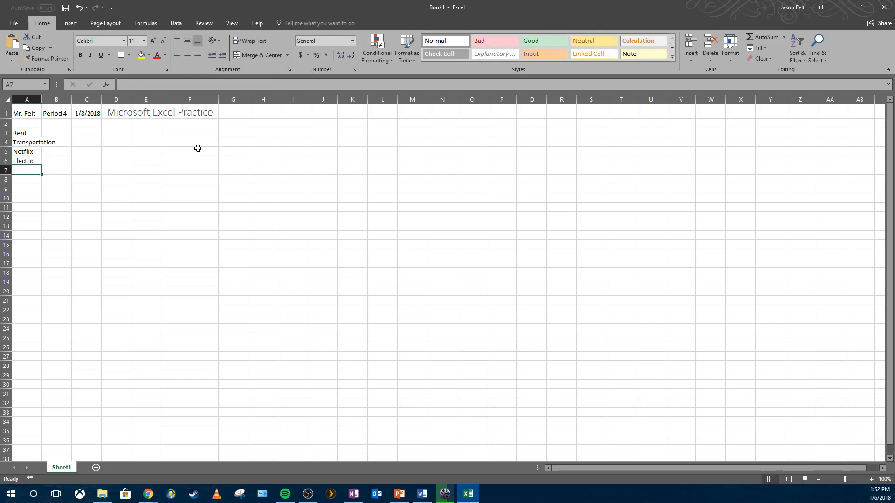
text(Water)
key(Return)
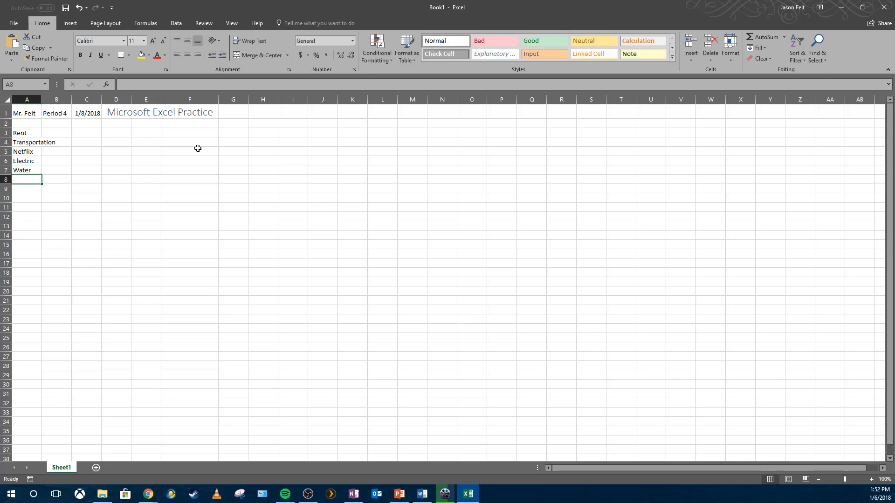
text(Food)
key(Return)
text(Interne)
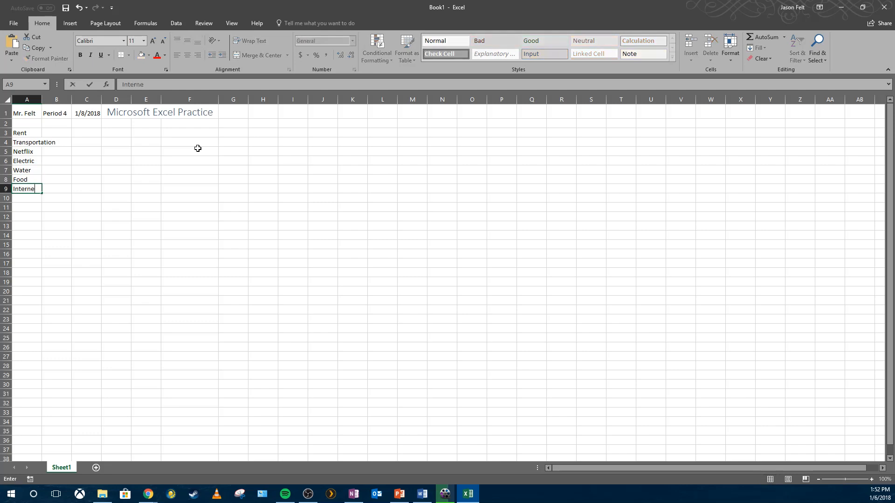
text(t)
key(Return)
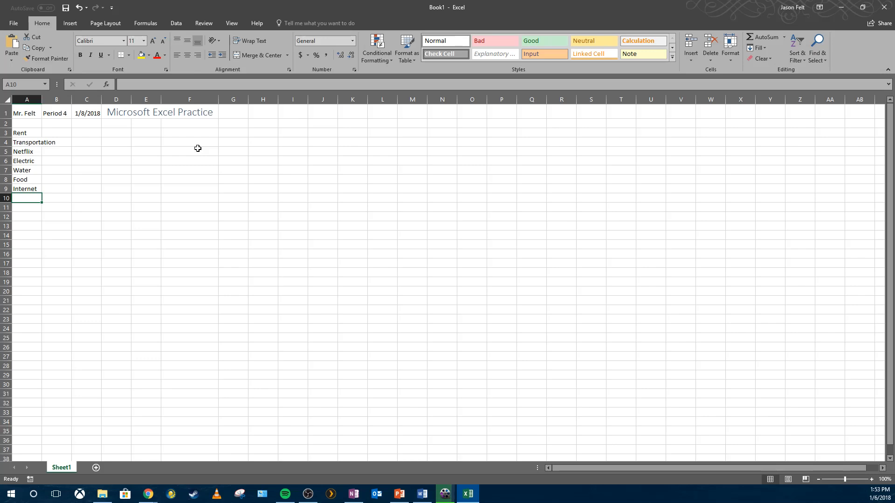
text(Enter)
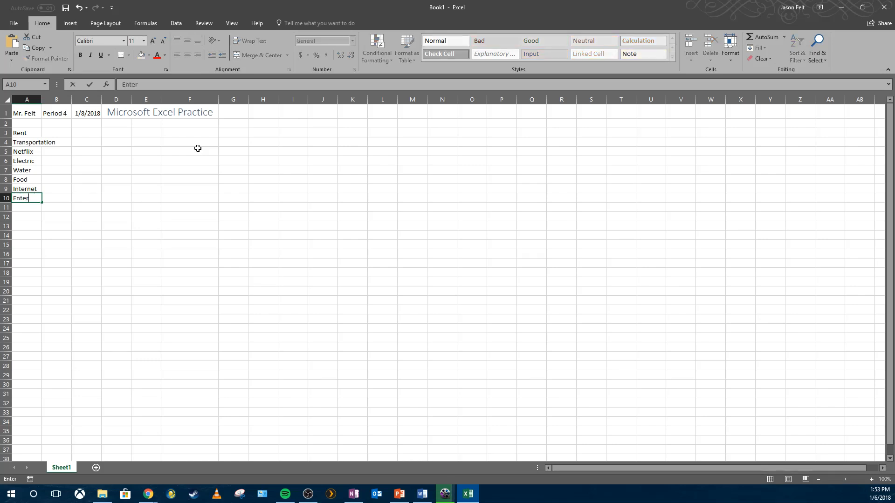
text(tainment)
key(Return)
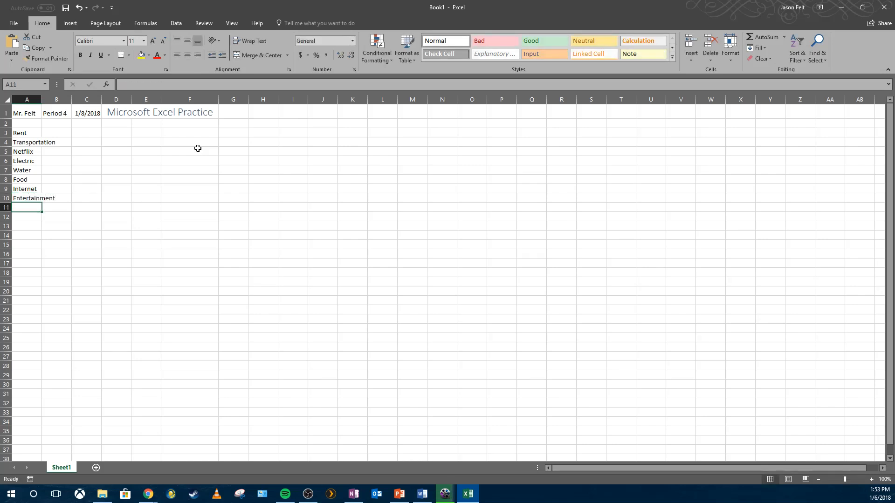
- Autofit column A so the longest category label fits
click(39, 187)
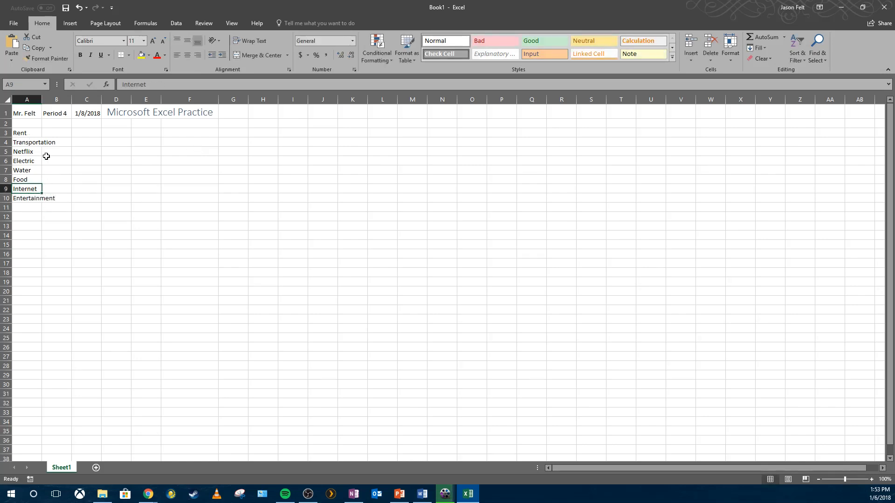
click(169, 113)
drag(28, 141, 64, 141)
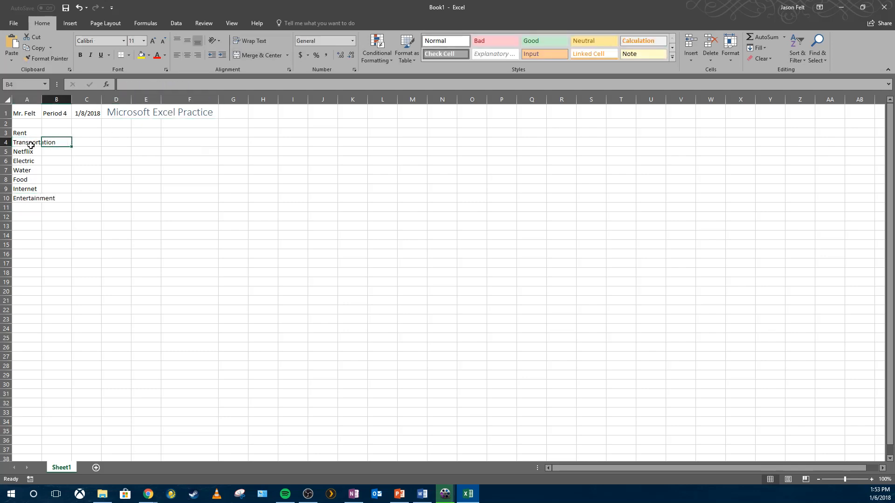
click(188, 205)
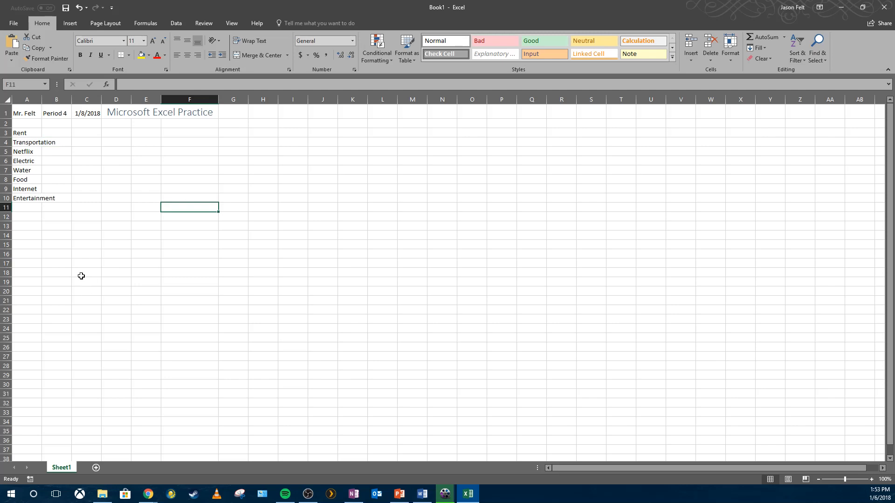
click(35, 100)
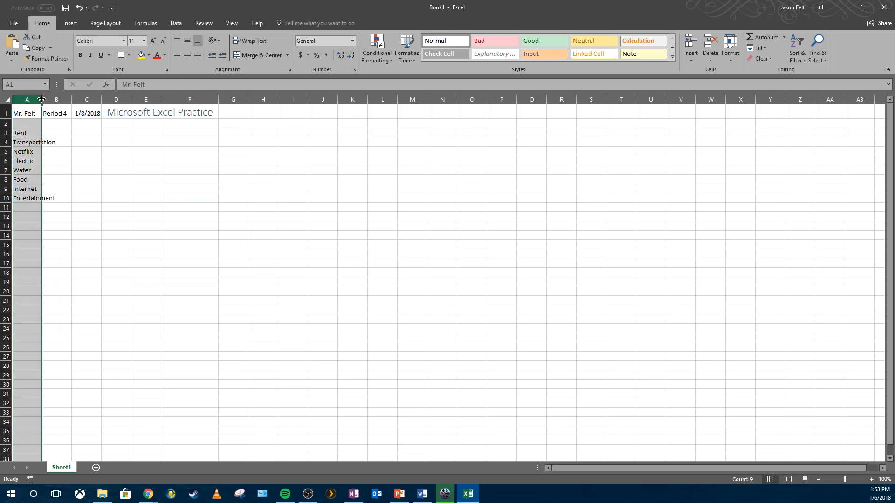
mouse_move(42, 100)
mouse_down()
mouse_move(67, 100)
mouse_move(39, 100)
mouse_up()
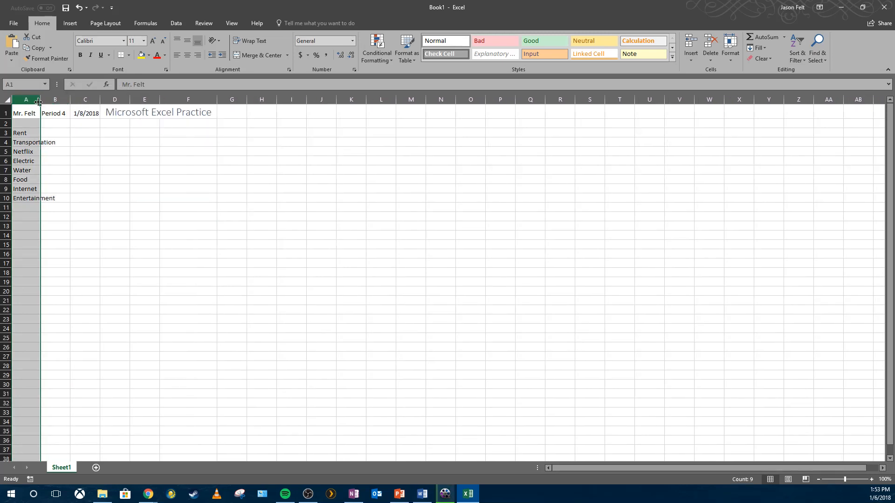
double_click(39, 100)
click(105, 177)
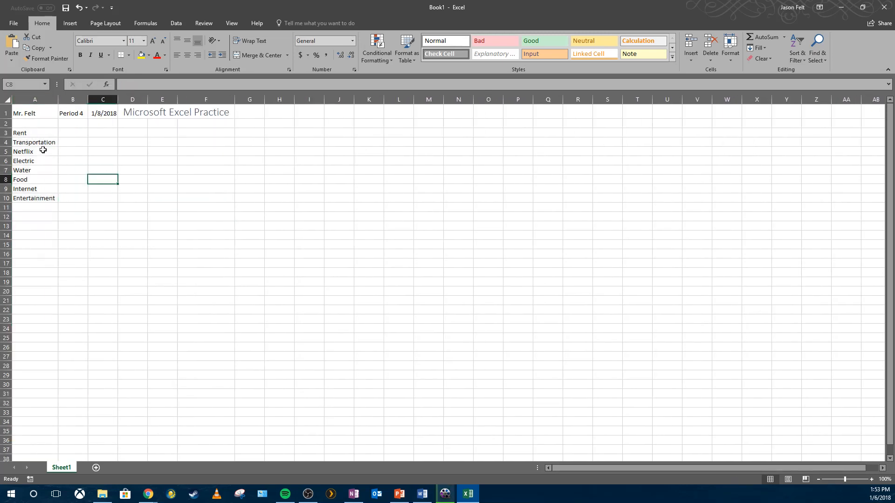
- Step through the category cells in column A to review them
click(41, 114)
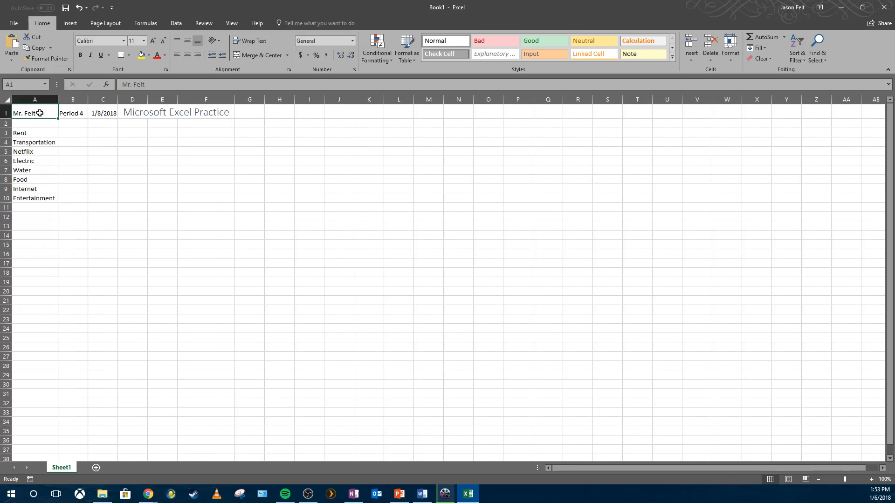
drag(42, 131, 44, 142)
click(44, 144)
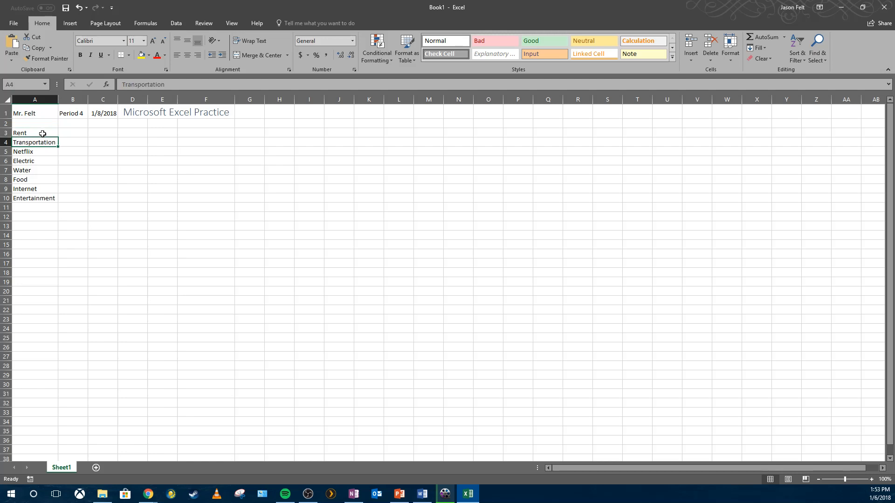
click(43, 134)
click(43, 142)
click(42, 152)
click(41, 160)
click(39, 171)
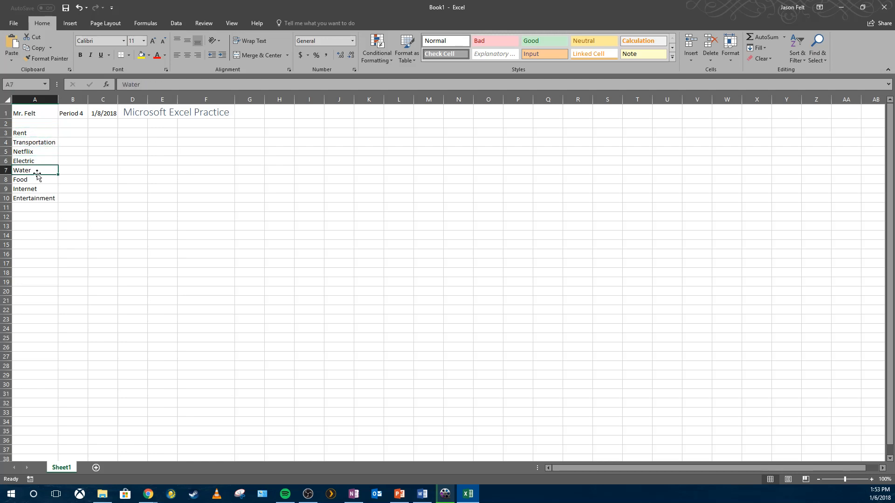
- Enter the column heading Expense in cell B2
click(66, 125)
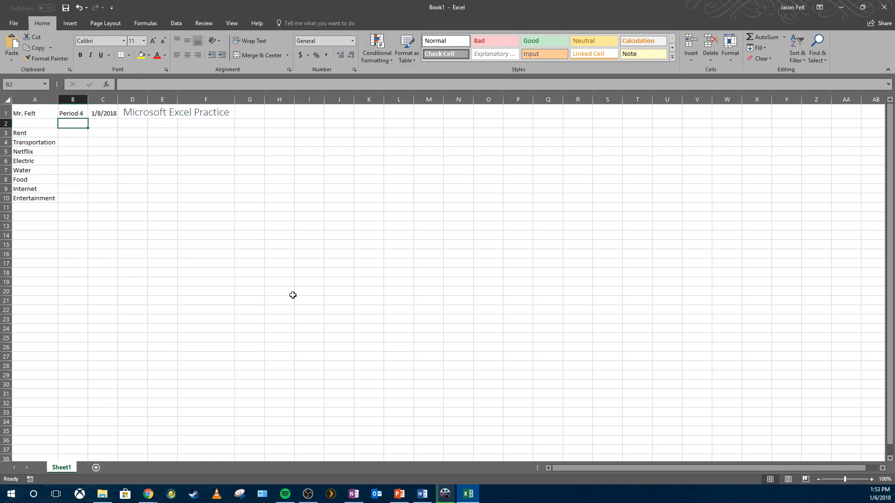
text(Expense)
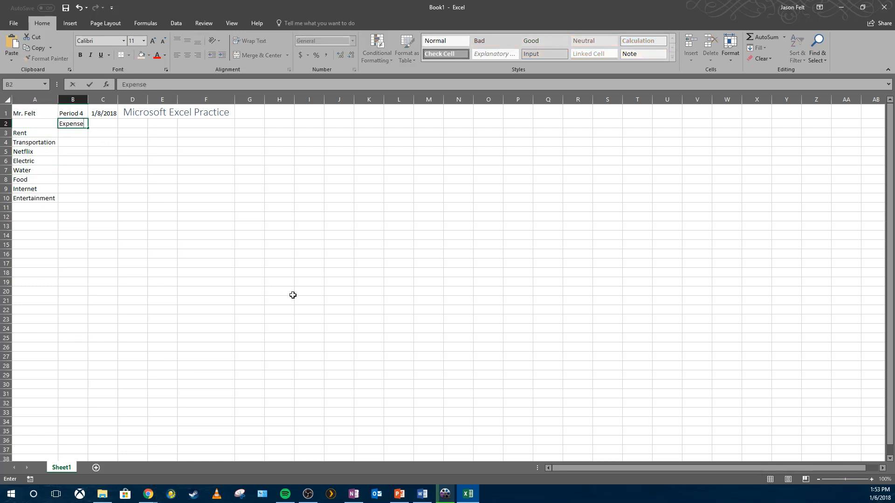
key(Return)
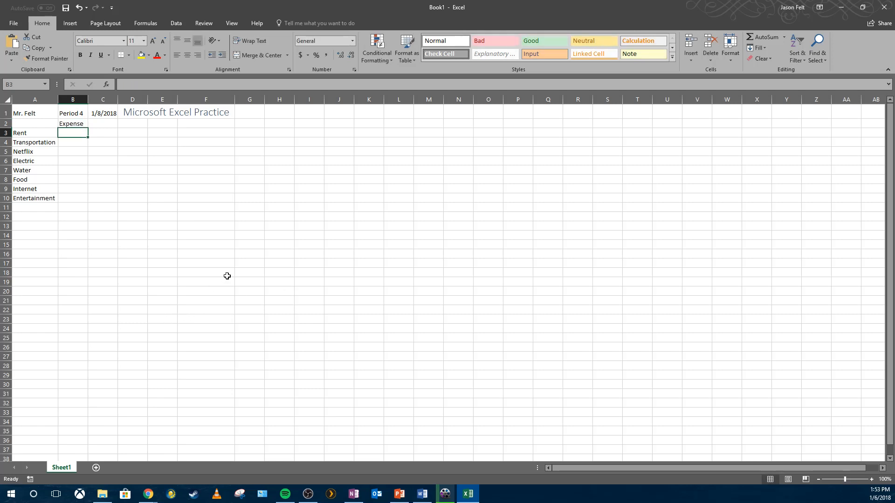
- Enter $600.00 as the Rent expense in cell B3
click(44, 134)
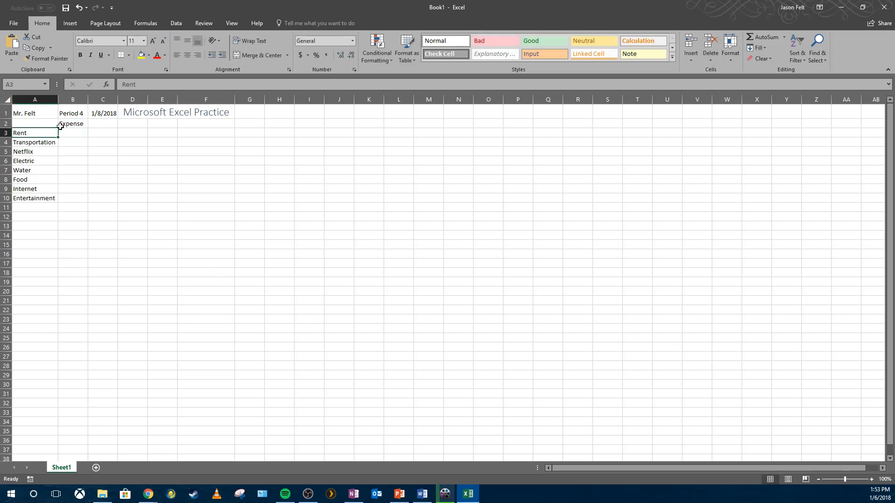
click(62, 125)
click(48, 132)
click(39, 152)
click(70, 126)
click(76, 139)
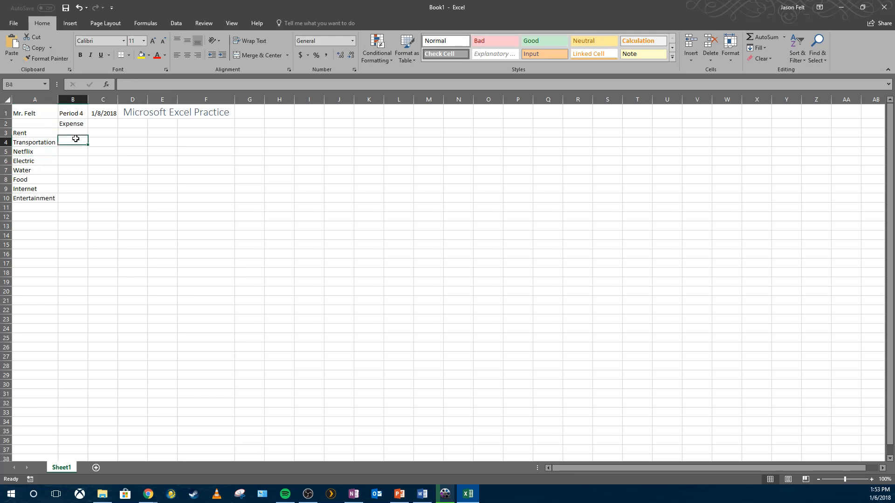
click(74, 134)
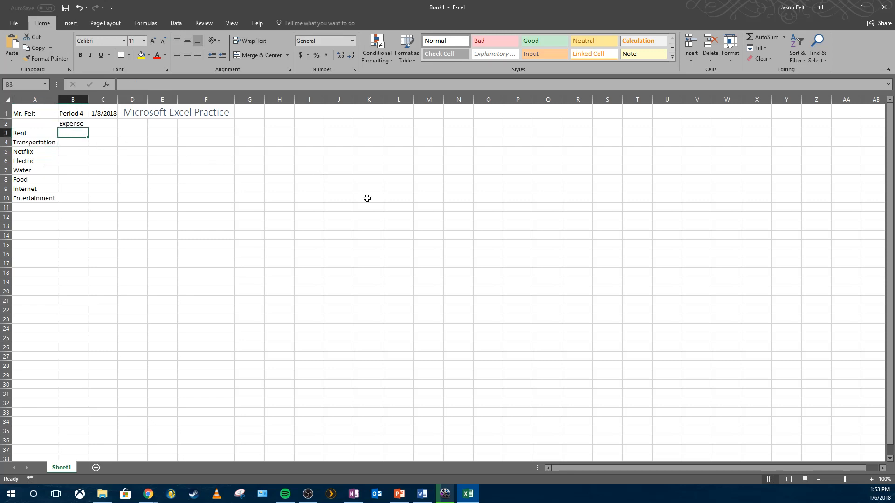
text($)
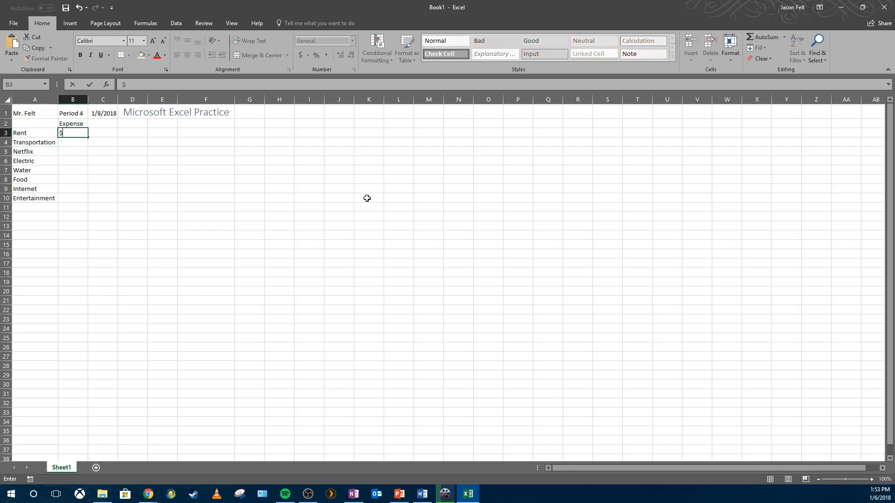
text(6.0)
text(00.)
key(Return)
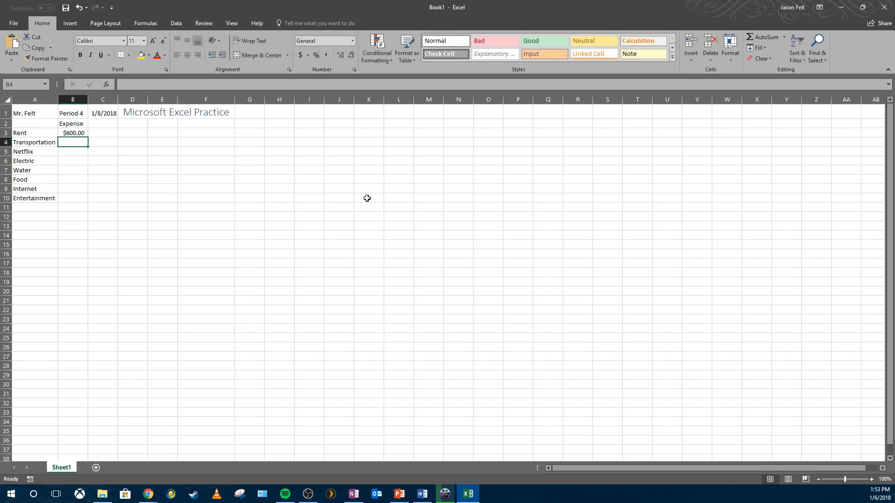
- Re-enter $600.00 in cell B3
key(Up)
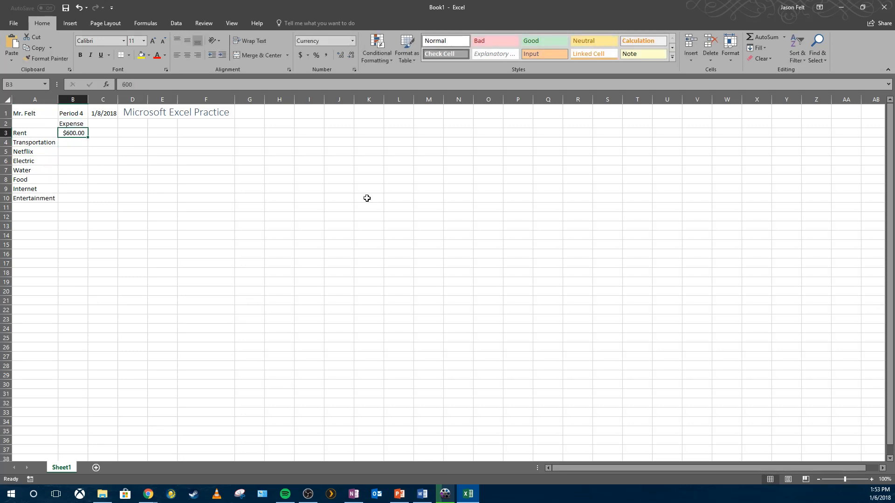
text($)
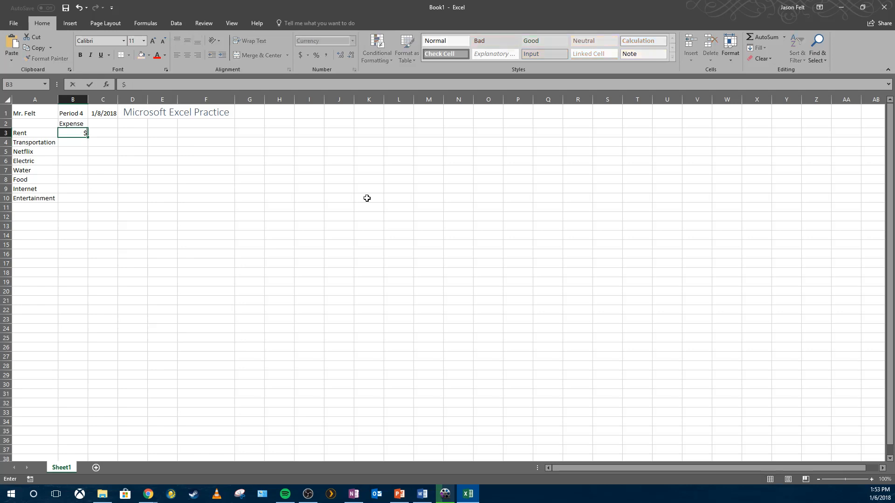
text(600.00)
key(Return)
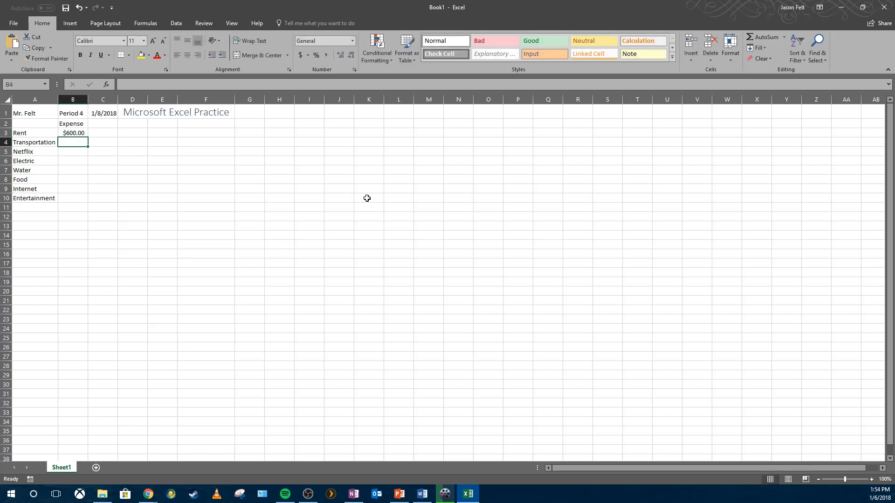
- Re-enter the Rent value in cell B3 as 600, without a dollar sign
key(BackSpace)
key(Up)
key(BackSpace)
text(600)
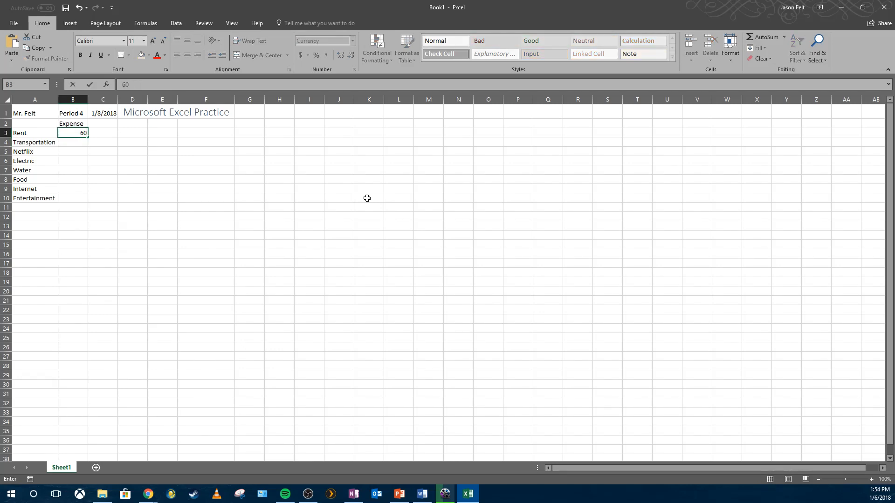
key(Return)
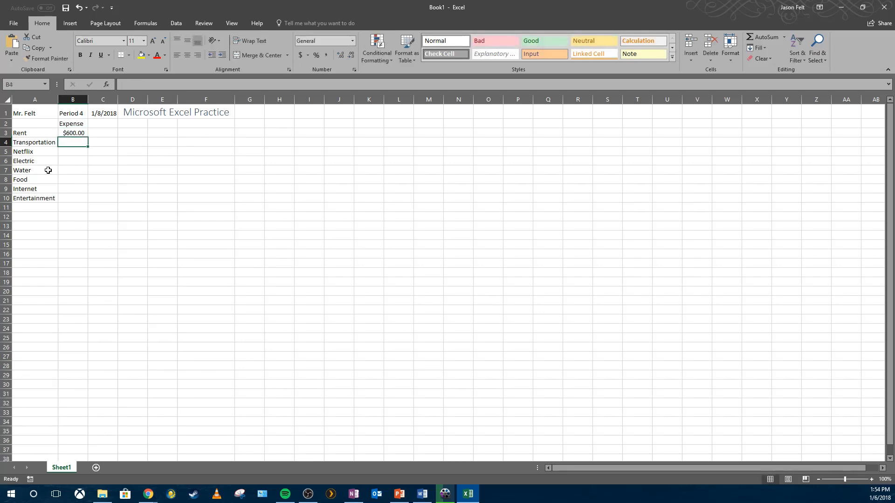
- Try the Accounting and then the Percentage number formats on cell B3
click(67, 134)
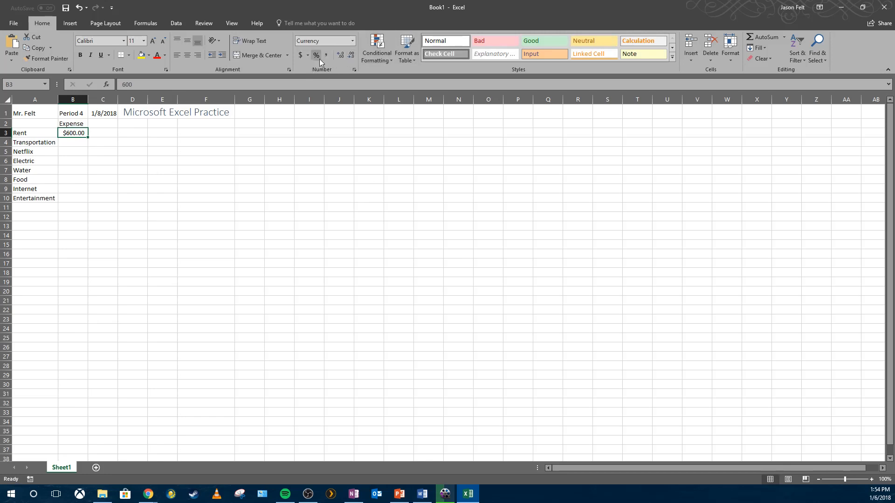
click(353, 42)
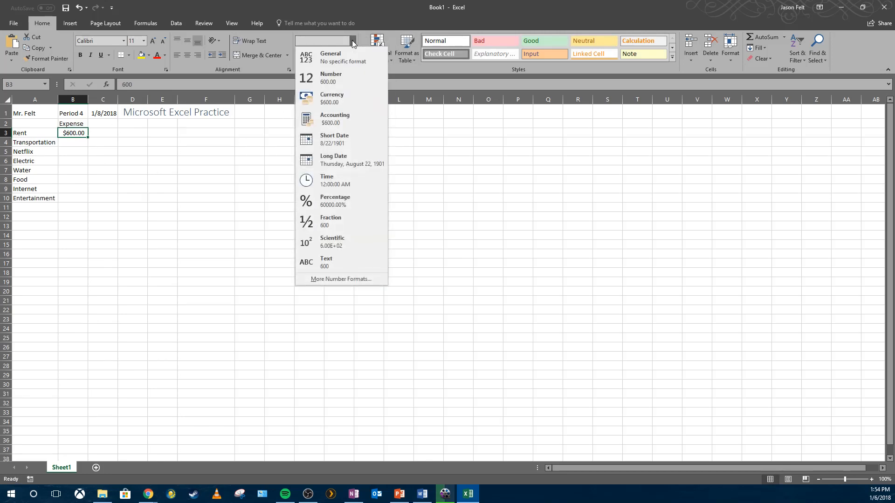
click(343, 117)
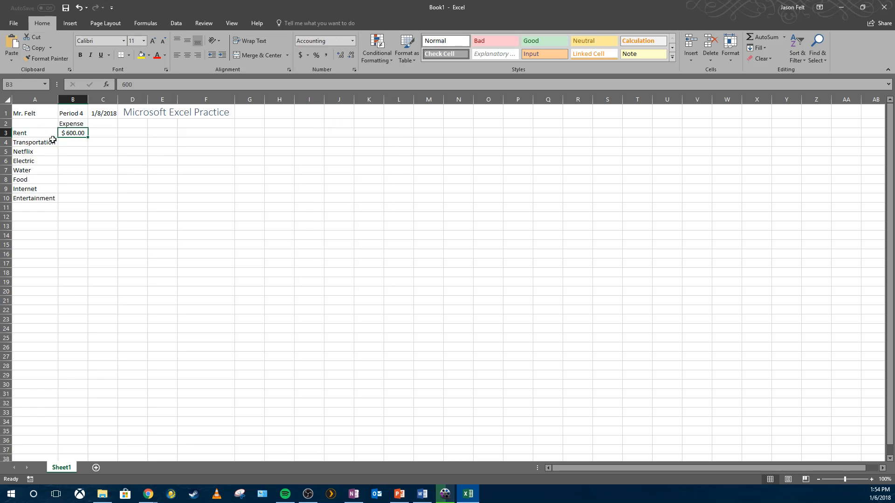
click(353, 41)
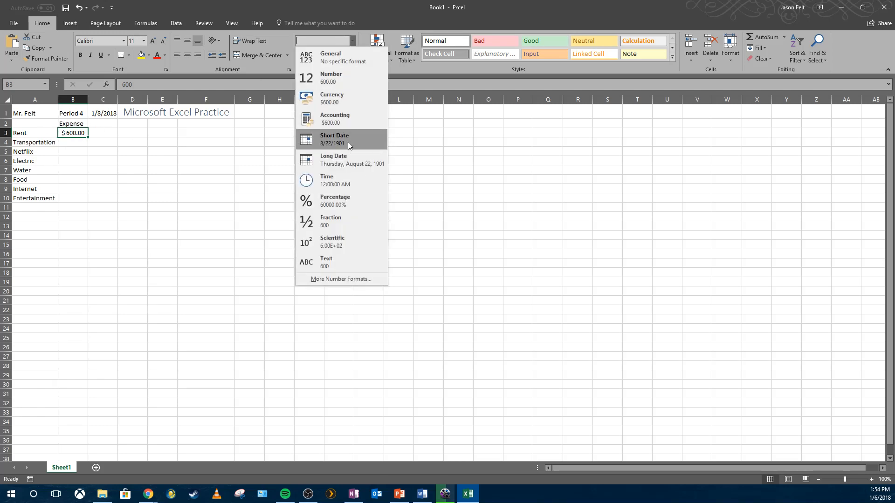
click(343, 199)
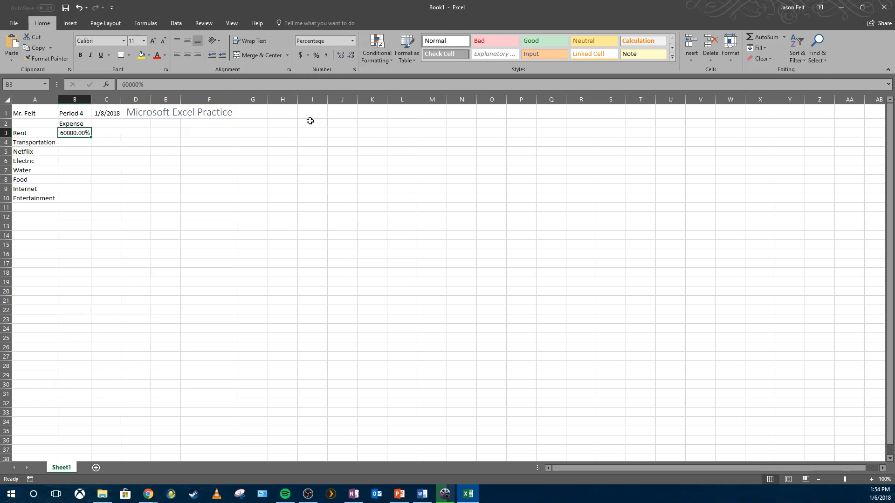
- Try the Fraction and Number formats on cell B3, adjusting its decimal places
click(352, 41)
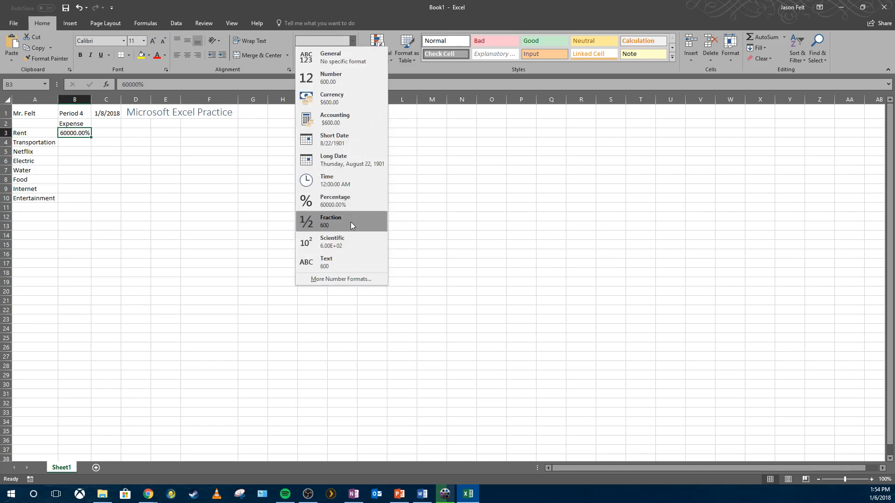
click(350, 222)
click(353, 41)
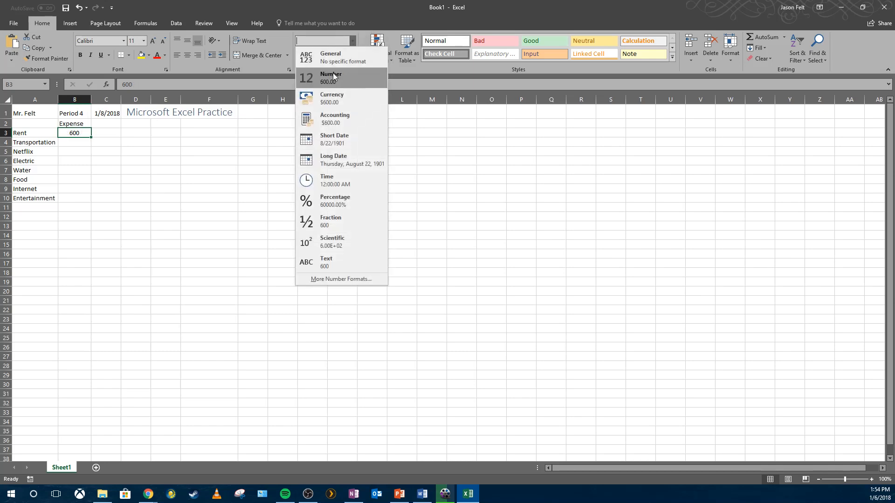
click(333, 75)
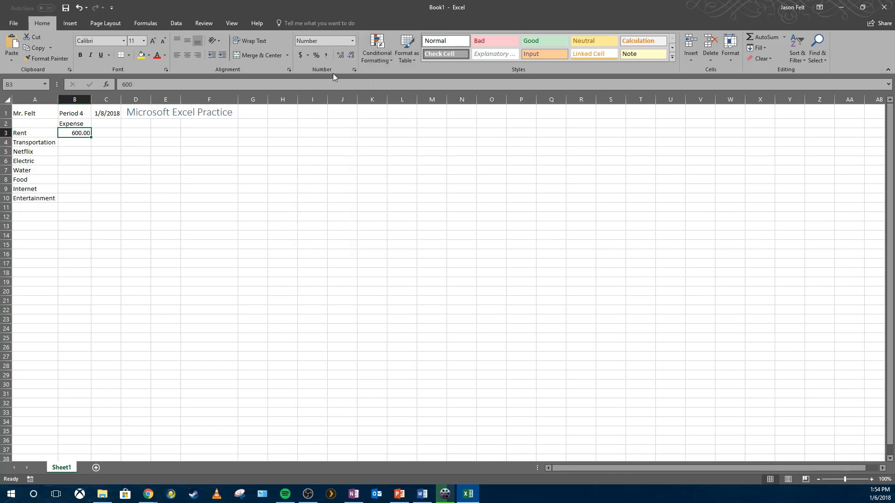
click(351, 57)
click(351, 57)
click(341, 57)
click(341, 57)
- Apply the Currency number format to cell B3
click(122, 152)
click(78, 135)
click(352, 41)
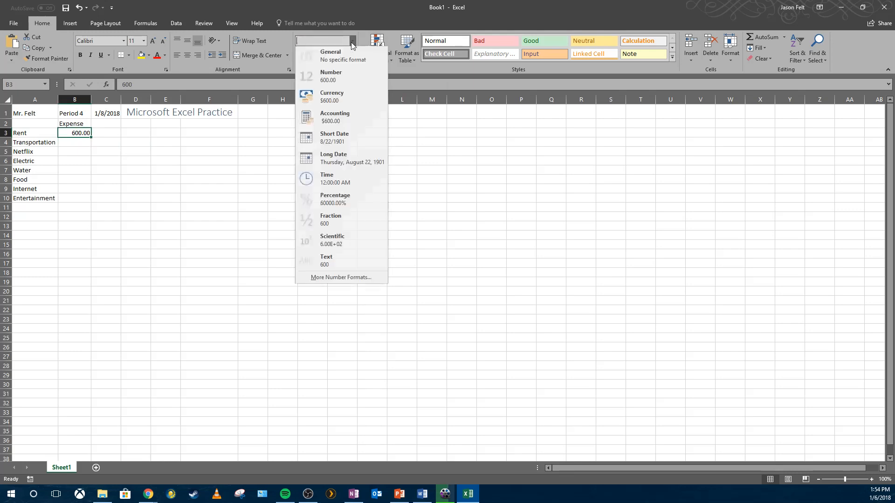
click(337, 95)
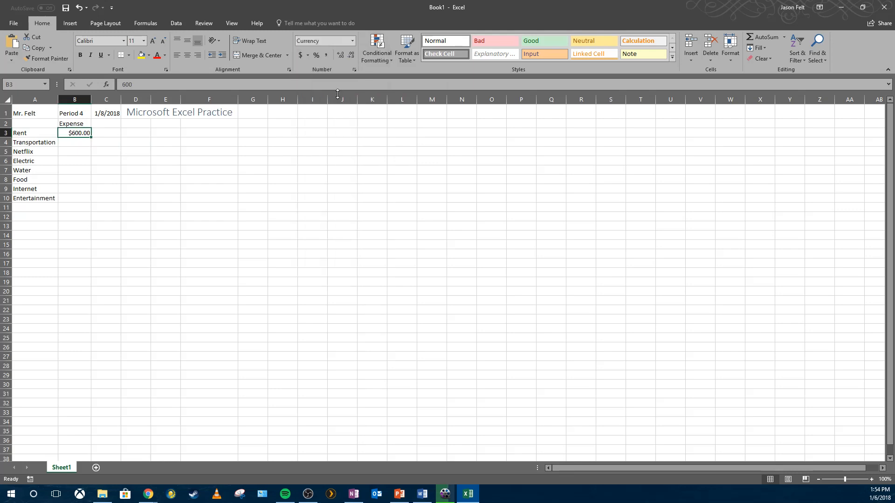
- Enter $100.00 as the Transportation expense in cell B4
click(75, 144)
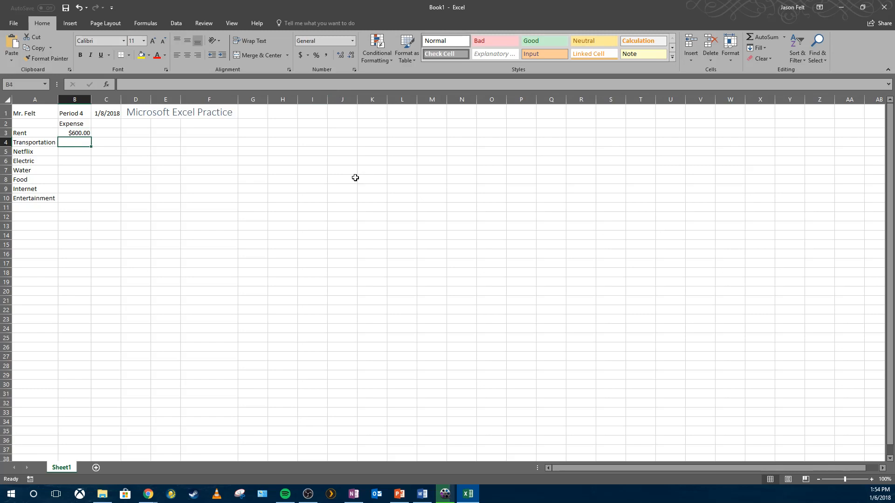
text($100.00)
key(Return)
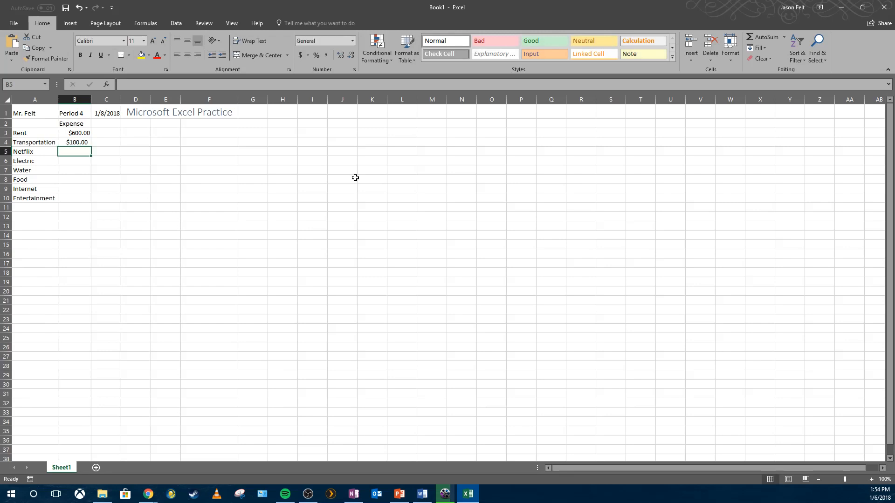
- Enter $10.00 as the Netflix expense in cell B5
click(72, 141)
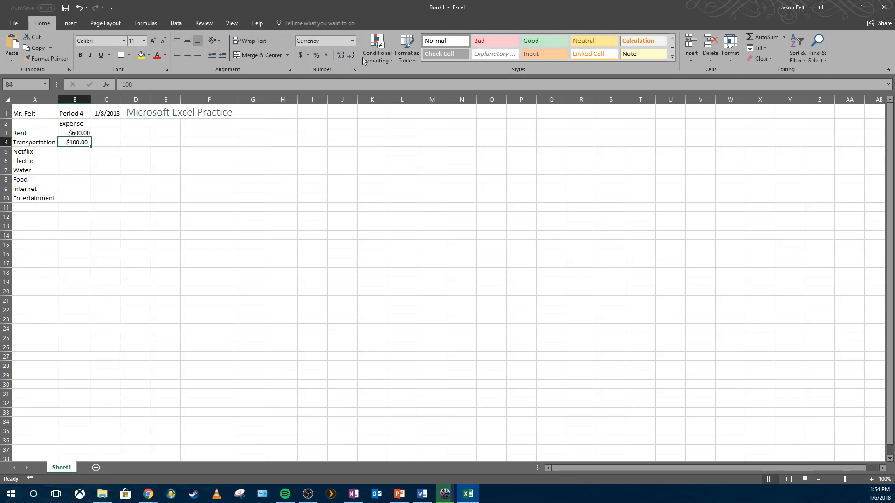
click(84, 135)
click(84, 144)
click(83, 153)
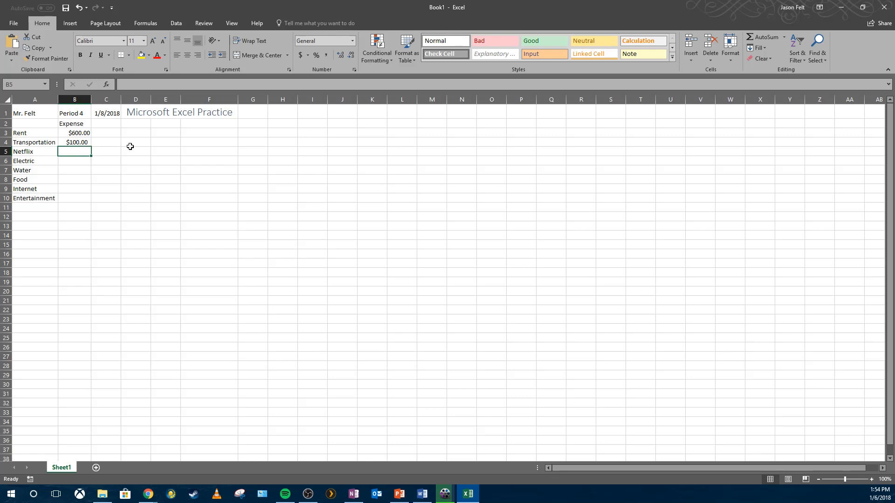
text($120)
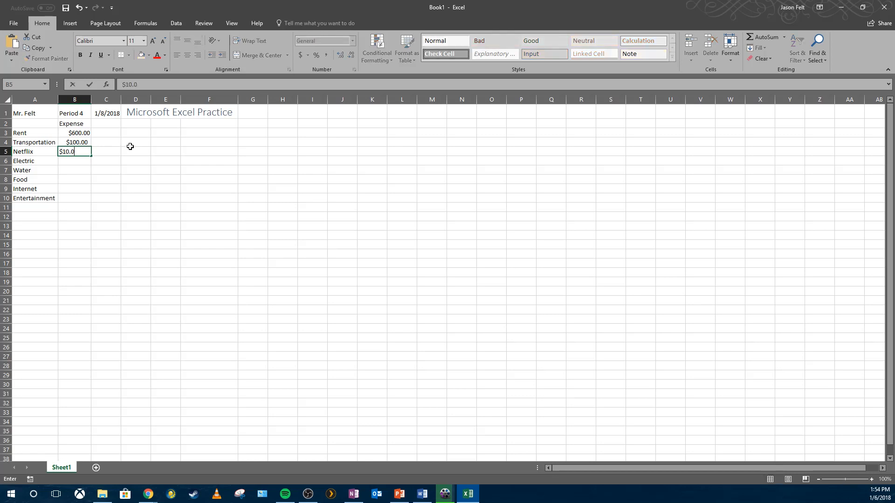
text(0)
key(Return)
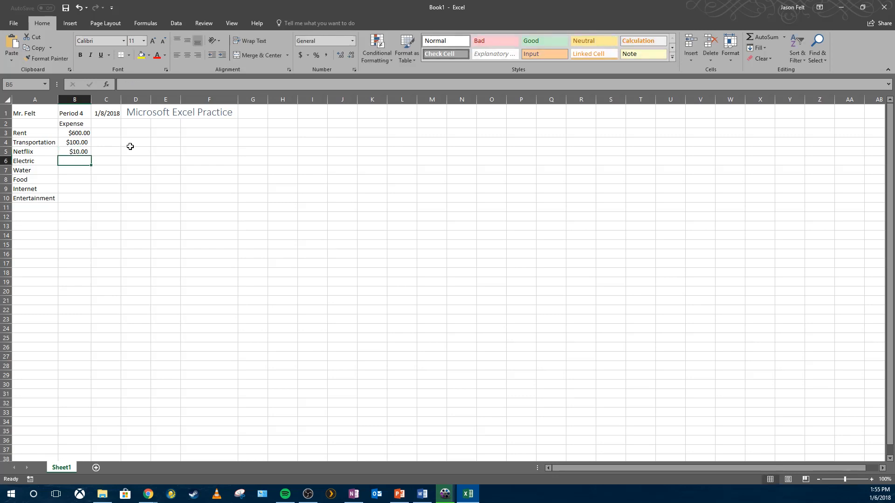
- Switch cell B3 to the Number and then the General format
click(81, 134)
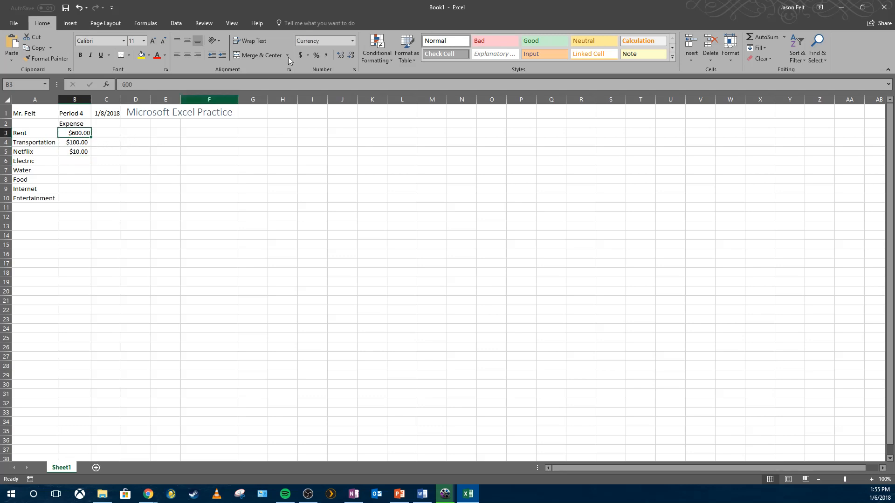
click(352, 41)
click(334, 76)
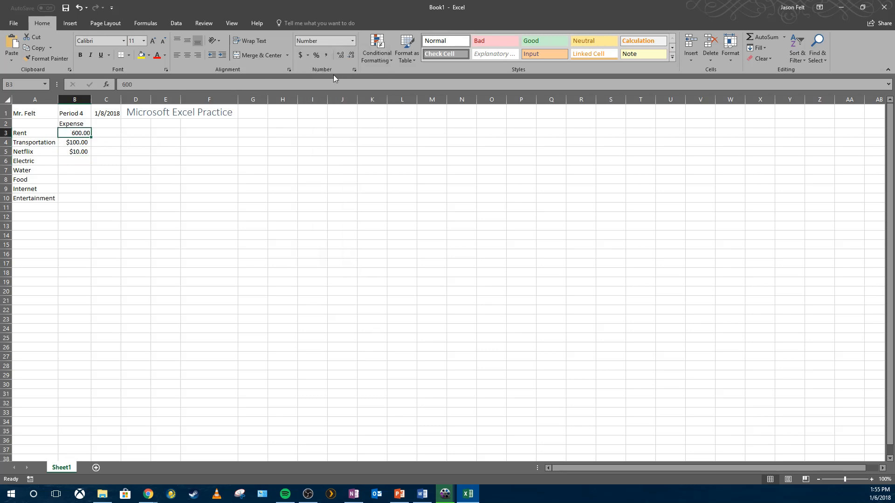
click(351, 43)
click(343, 59)
- Clear cell B3 and re-enter $600.00 as the Rent expense
key(Delete)
text(^)
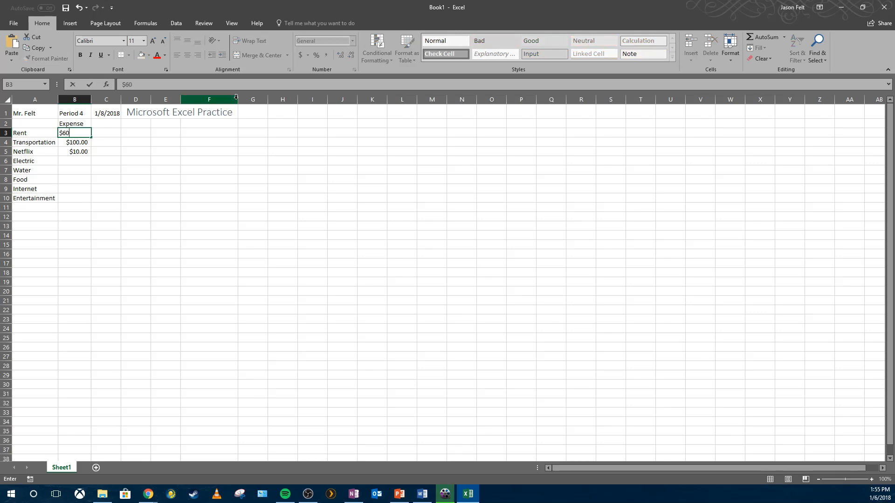
text(600.0)
key(Return)
- Enter $50 as the Electric expense in cell B6
click(112, 169)
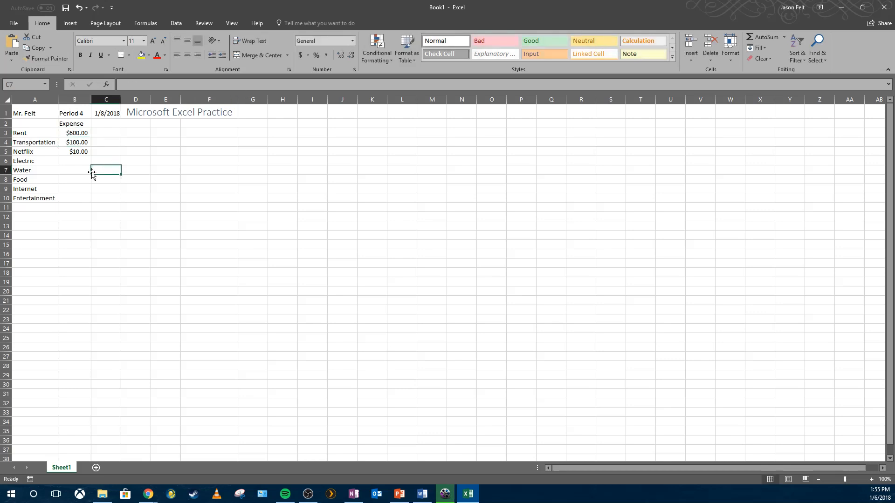
click(80, 163)
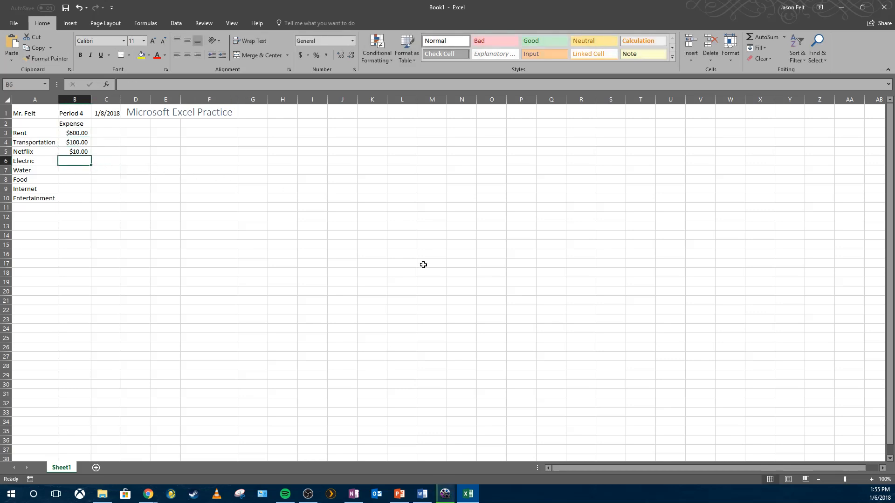
text($50.0)
key(Return)
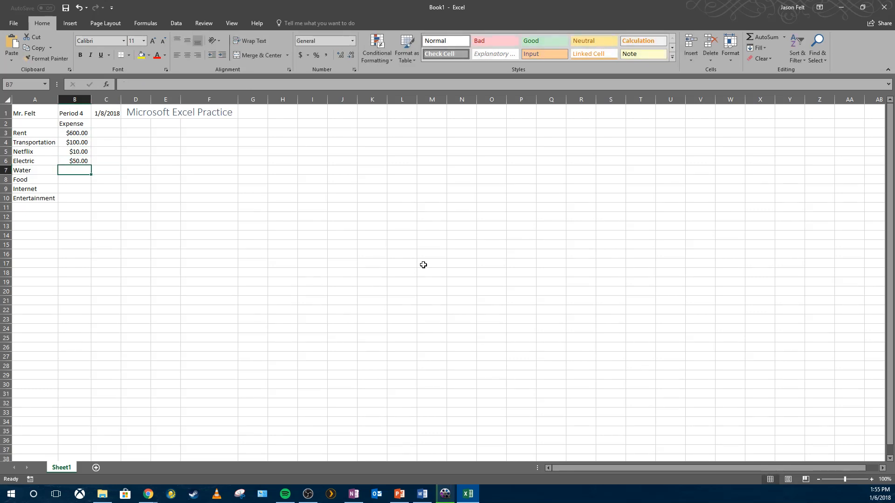
- Enter $25.00 for Water and $150.00 for Food in cells B7 and B8
text($25.)
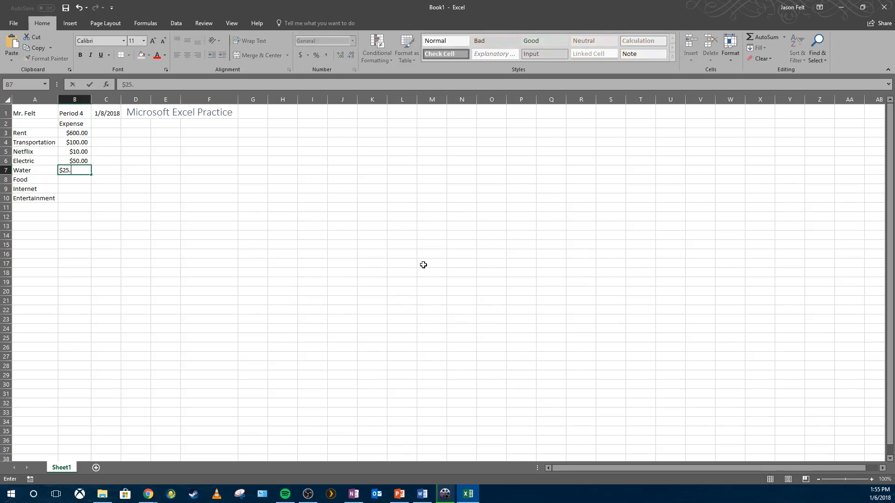
text(00)
key(Return)
text($)
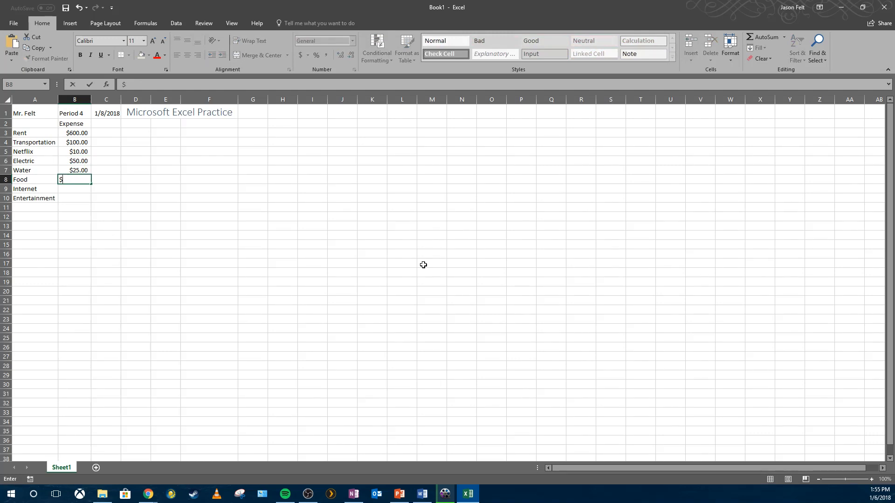
text(150.00)
key(Return)
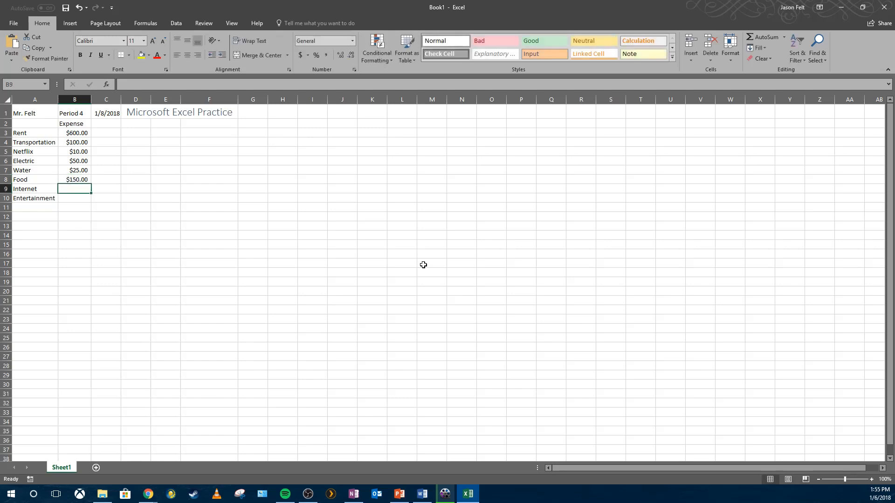
- Enter $50.00 for Internet and $100.00 for Entertainment in cells B9 and B10
text($5)
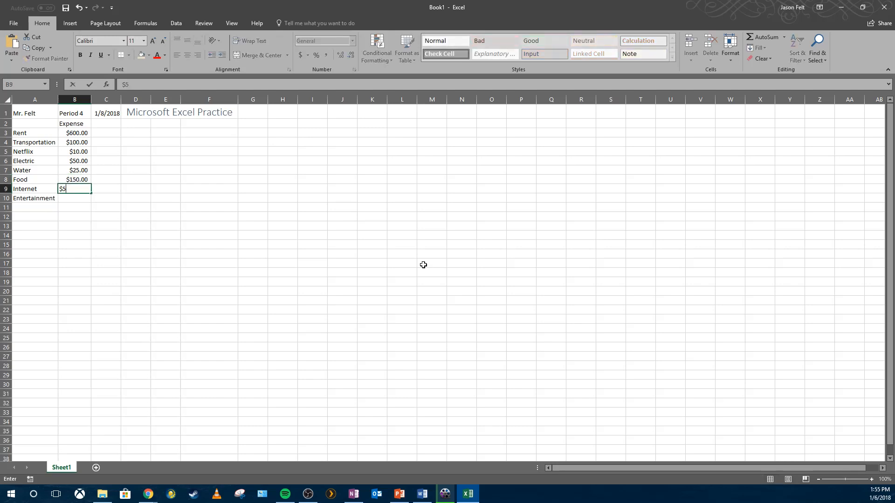
text(0.00)
key(Return)
text($)
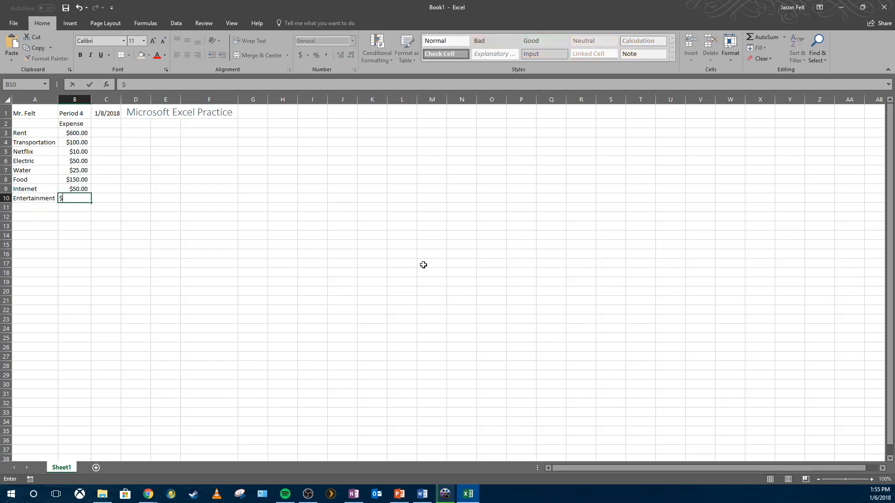
text(100.)
key(Return)
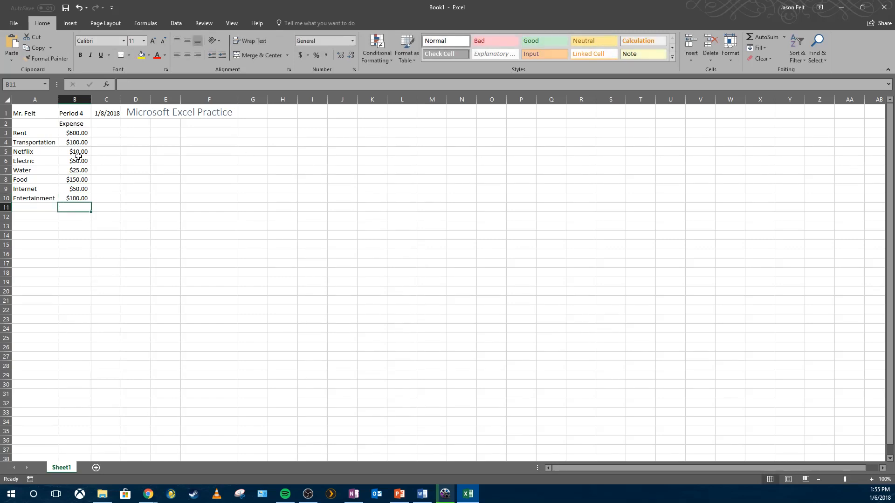
- Step through the expense cells in column B to review their values
click(76, 142)
drag(77, 134, 93, 147)
click(116, 150)
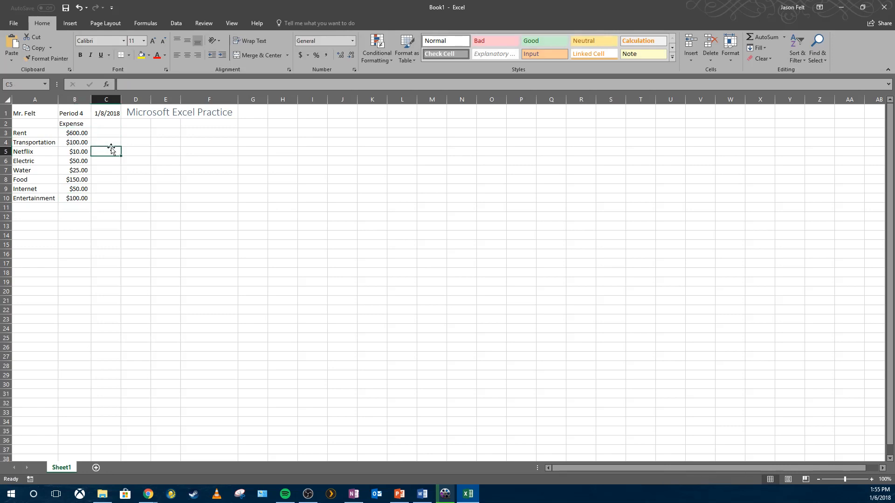
click(76, 132)
click(81, 150)
click(81, 144)
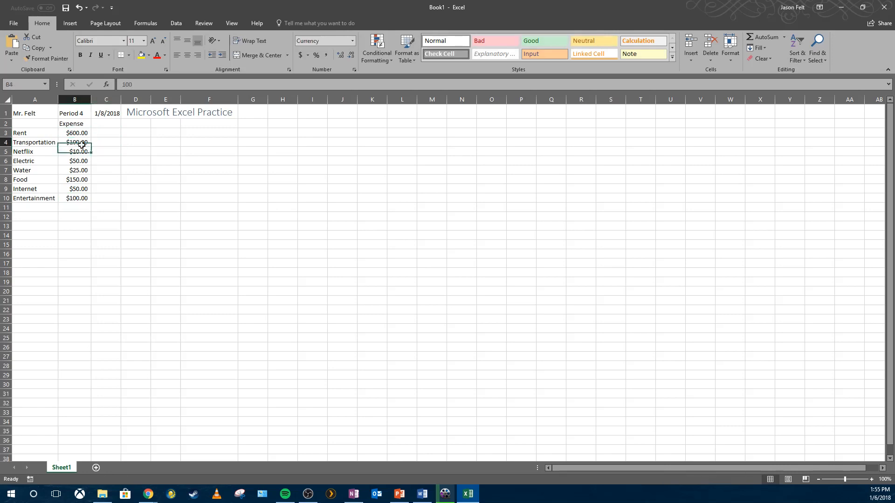
click(81, 134)
click(81, 151)
click(81, 171)
click(80, 206)
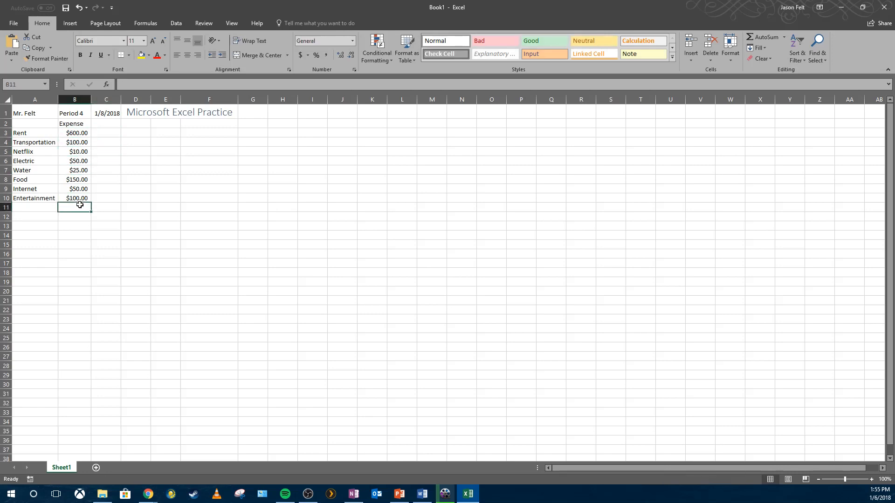
- Label cell A12 as Total
click(46, 209)
click(42, 223)
click(45, 218)
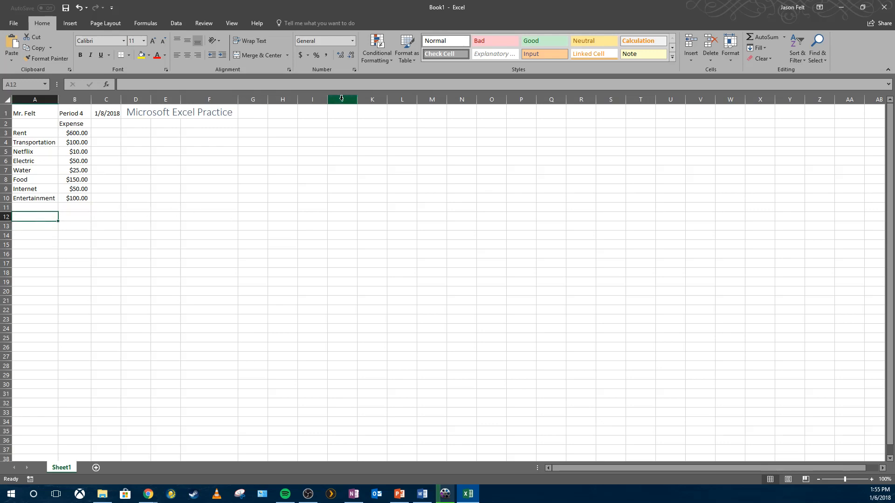
text(Total)
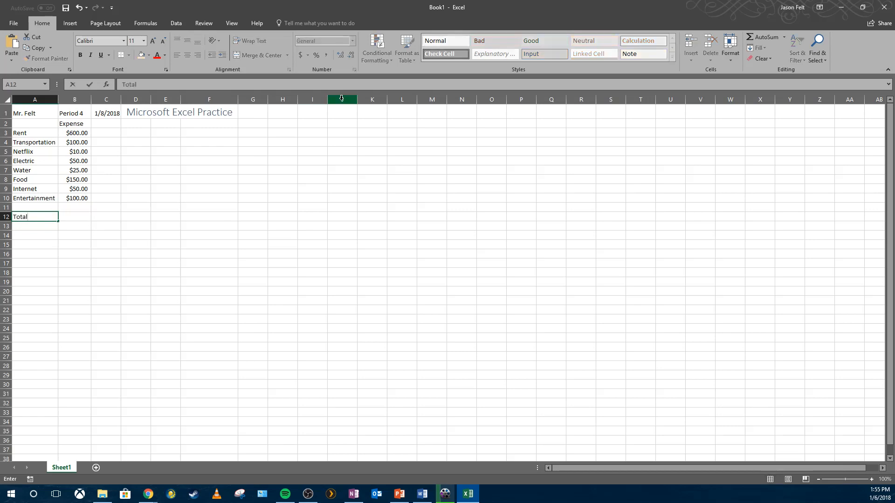
- Start an AutoSum formula in cell B12 and list cells B3, B6 and B9 as separate arguments
click(80, 219)
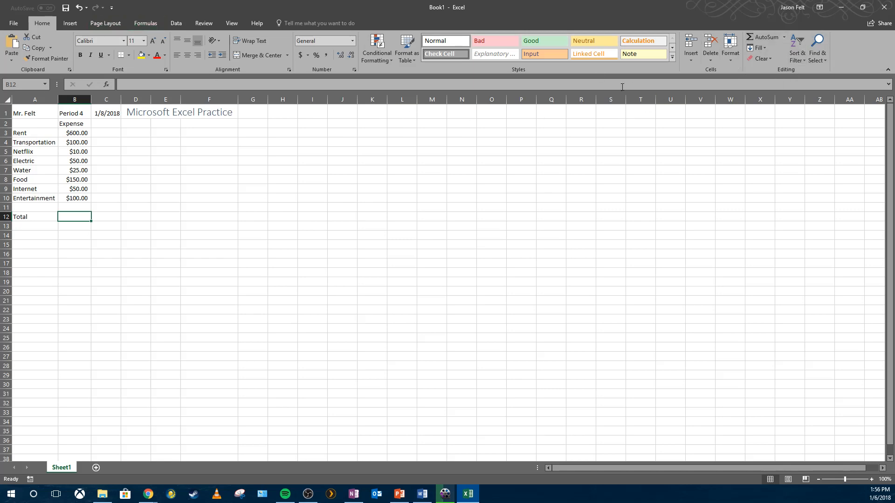
click(758, 38)
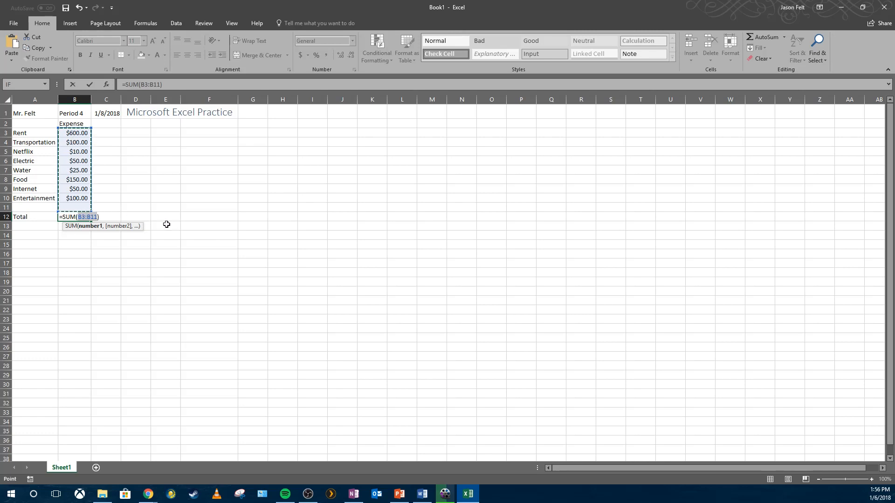
text(B3)
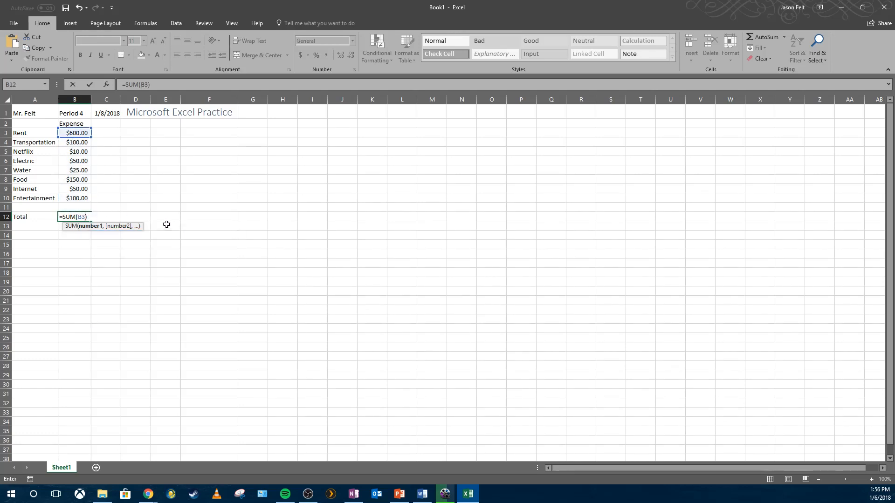
text(,)
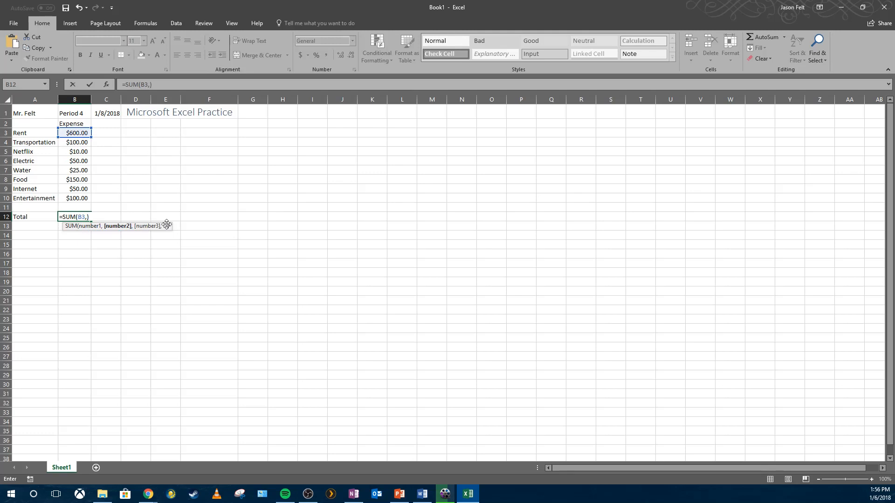
text(B6,)
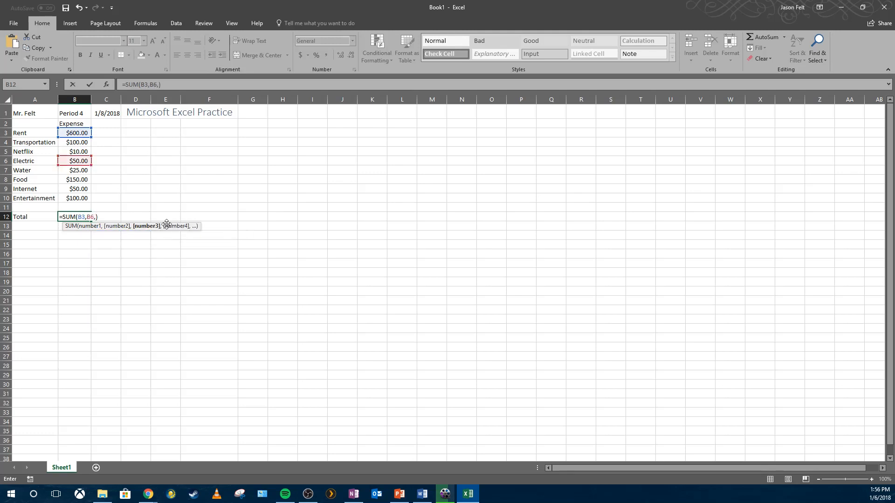
text(B9)
- Replace the SUM arguments with the range B3:B11 and enter the formula in B12
key(BackSpace)
key(BackSpace)
key(BackSpace)
key(BackSpace)
key(BackSpace)
key(BackSpace)
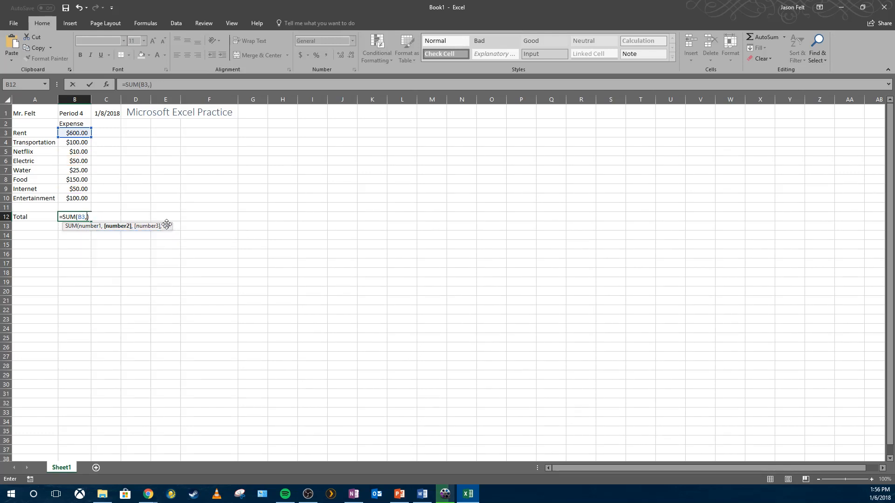
text(:)
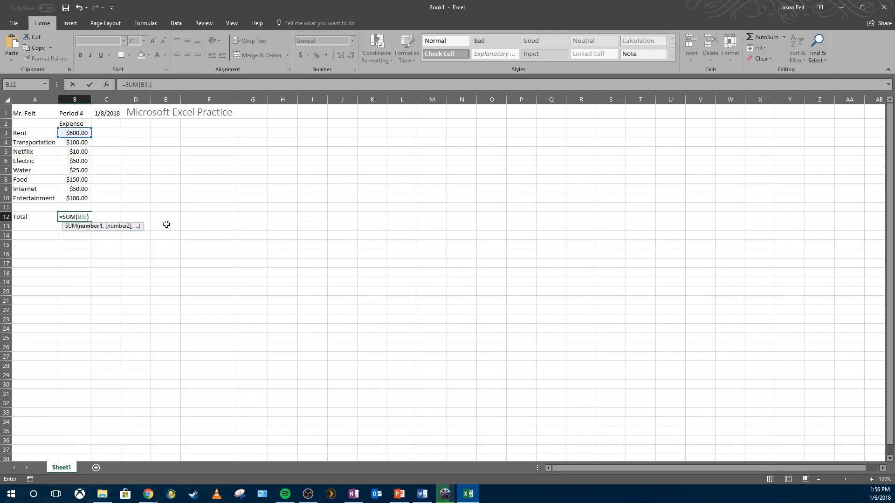
text(B11)
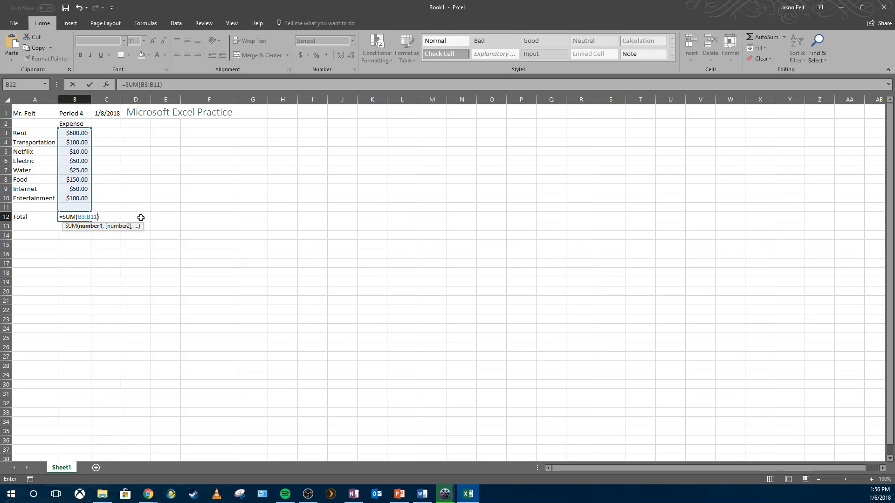
key(Return)
- Select the total cell and a few expense and header cells to inspect their contents
click(84, 217)
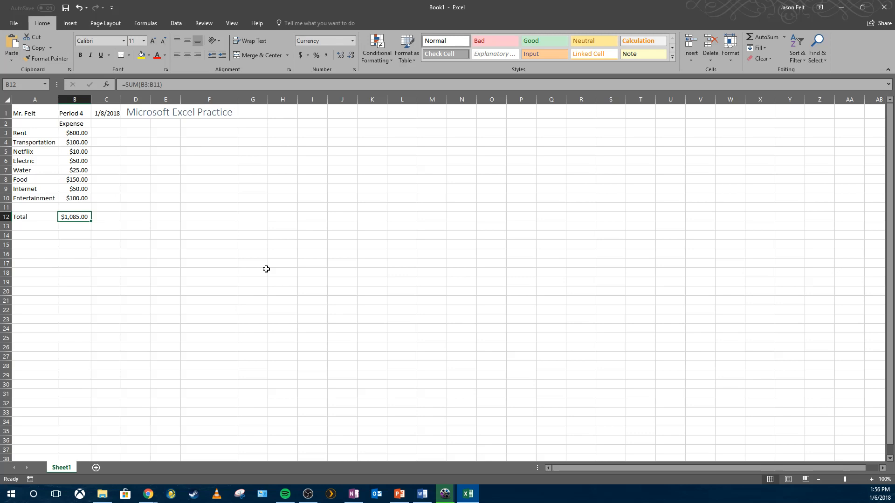
click(78, 133)
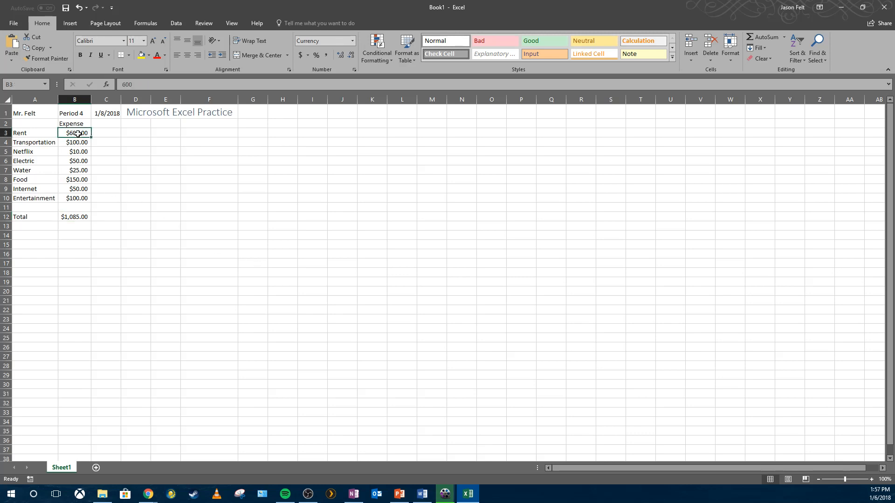
click(122, 141)
click(78, 124)
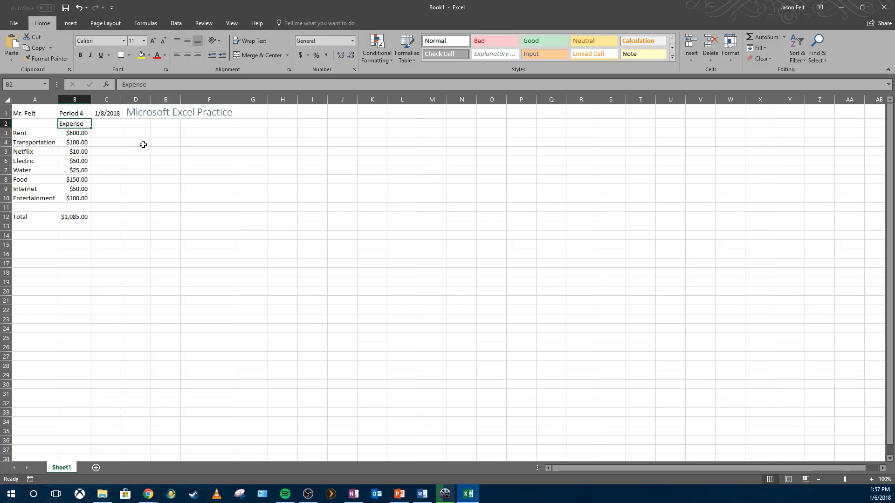
- Scroll down through the worksheet rows and back to the top, then inspect the total formula in B12
scroll(183, 219, down, 17)
scroll(180, 271, down, 20)
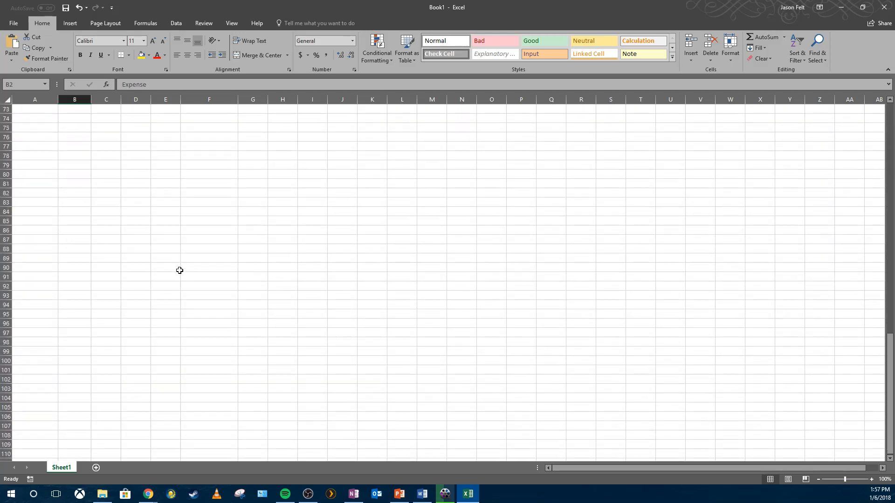
scroll(179, 271, down, 20)
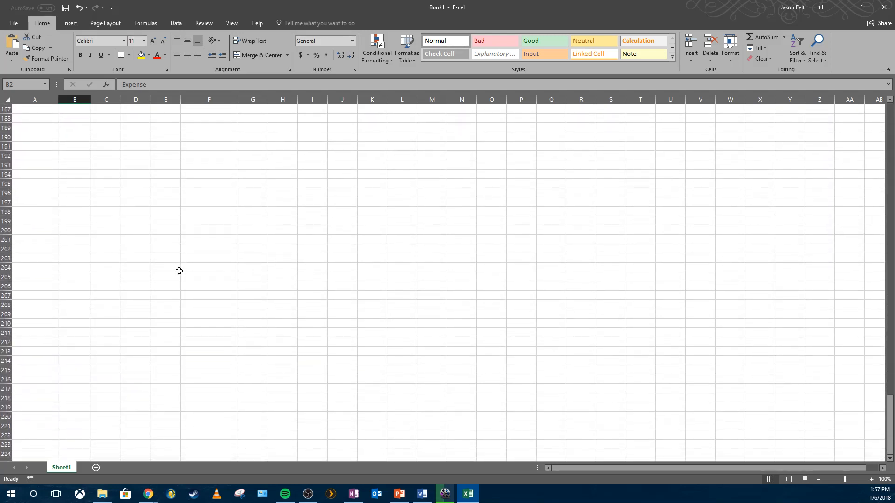
scroll(179, 271, down, 8)
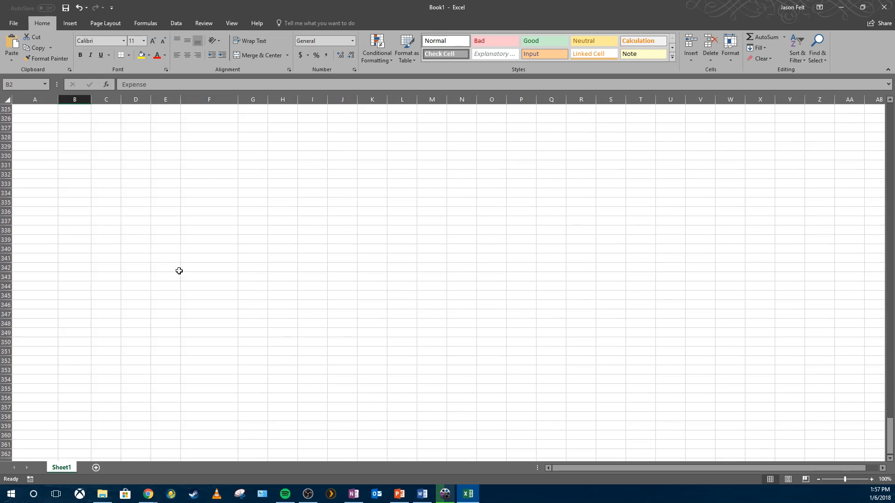
scroll(184, 280, up, 20)
scroll(184, 281, up, 20)
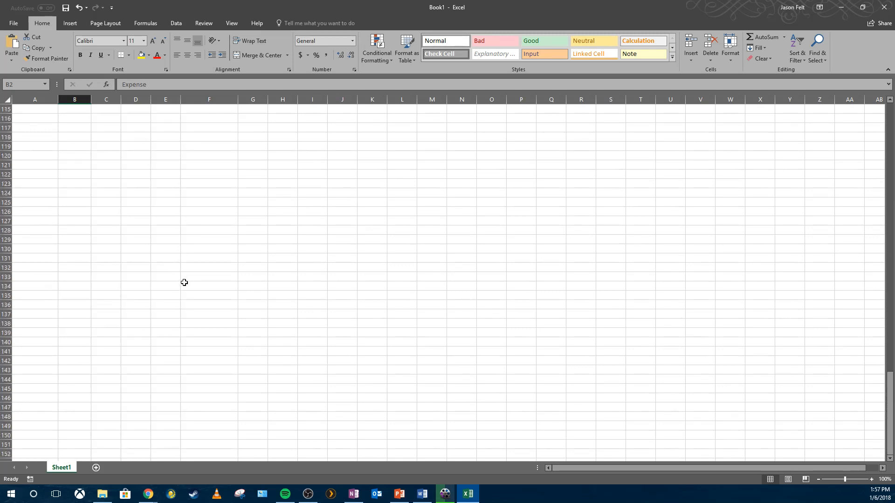
scroll(184, 281, up, 8)
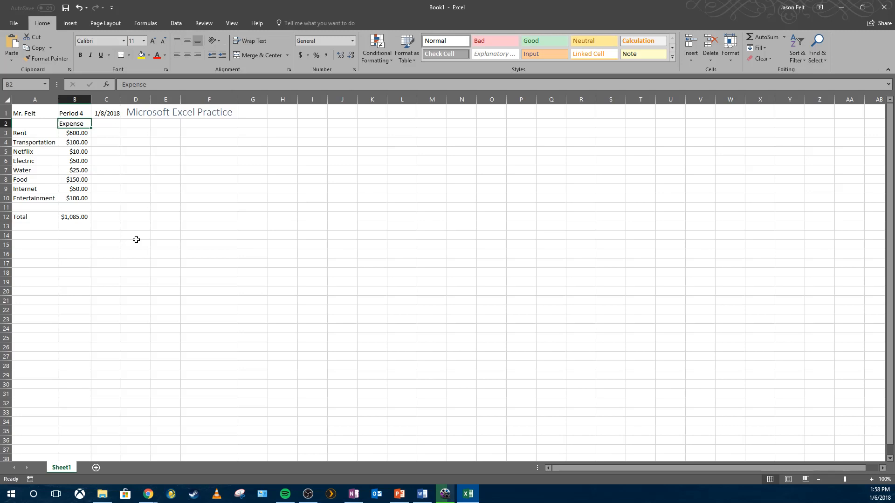
click(72, 218)
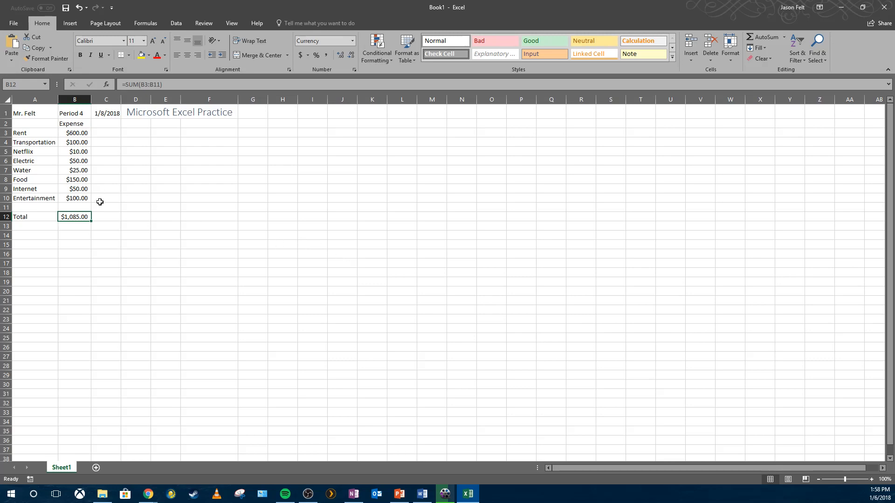
click(188, 214)
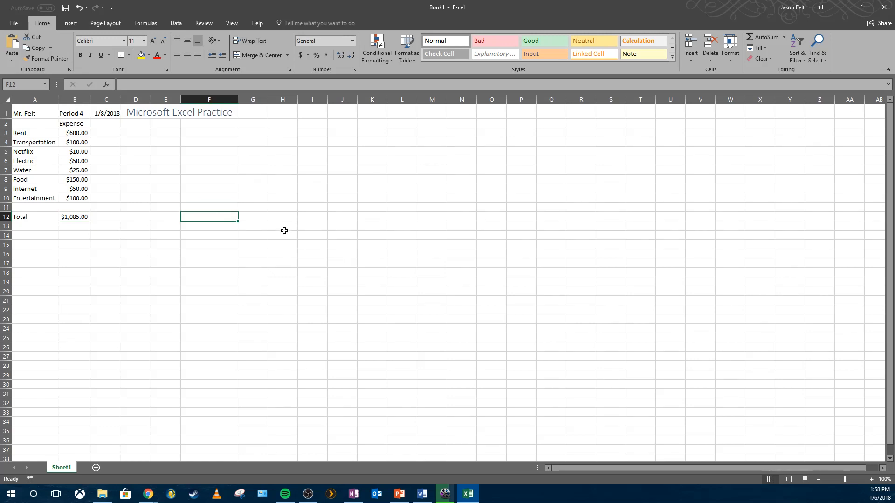
- Change the Netflix expense in B5 to 11
click(80, 153)
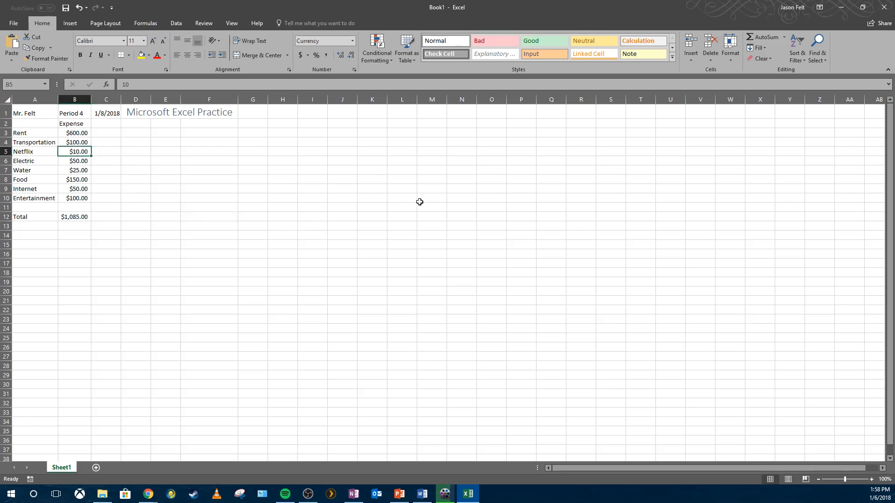
text(11)
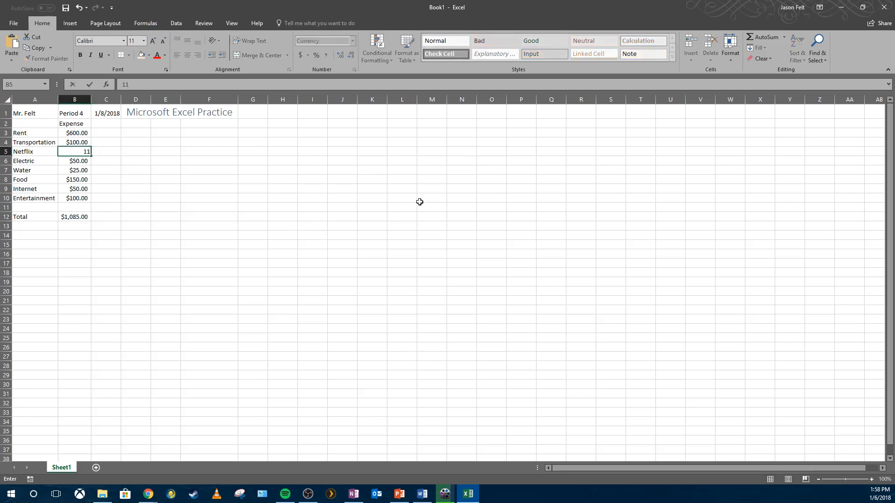
key(Return)
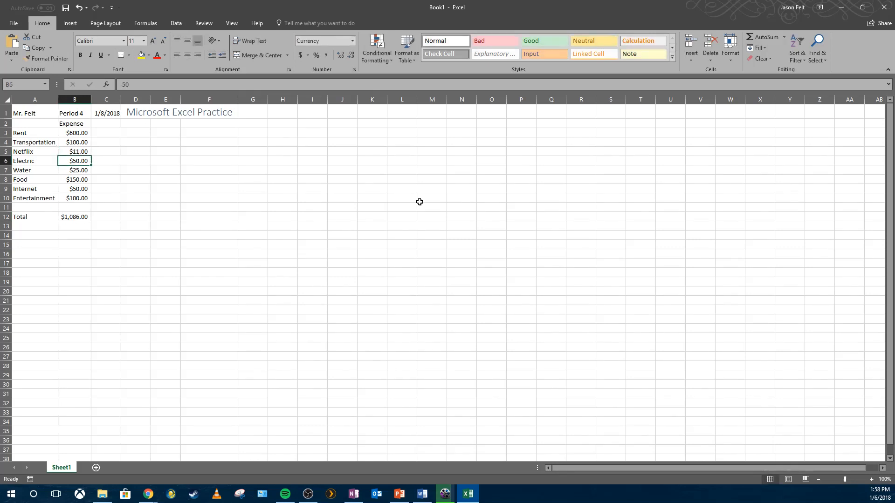
- Change the Netflix expense to 10.50 and re-enter 50 as the Electric expense in B6
click(77, 151)
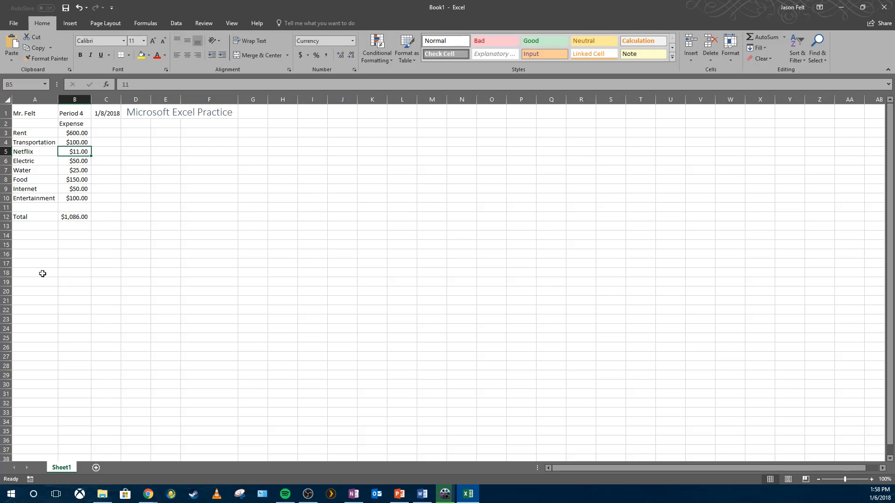
text(1)
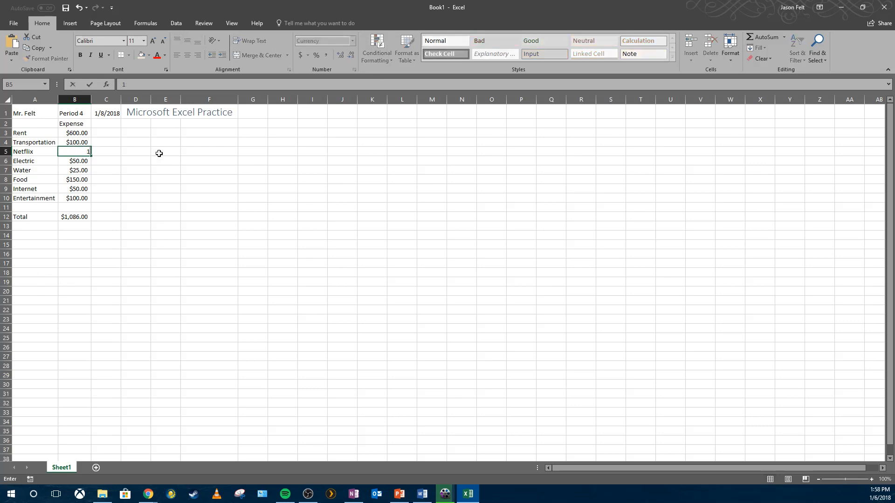
text(0.50)
key(Return)
text(10.)
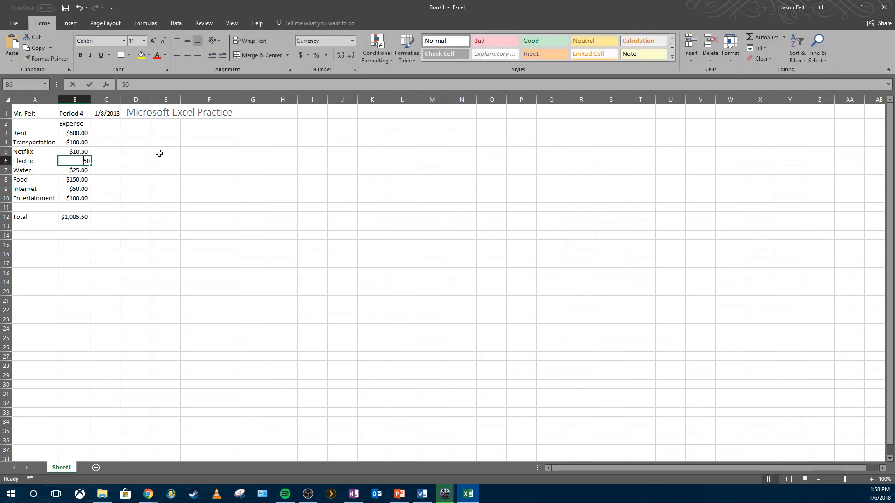
key(BackSpace)
key(BackSpace)
key(BackSpace)
text(50)
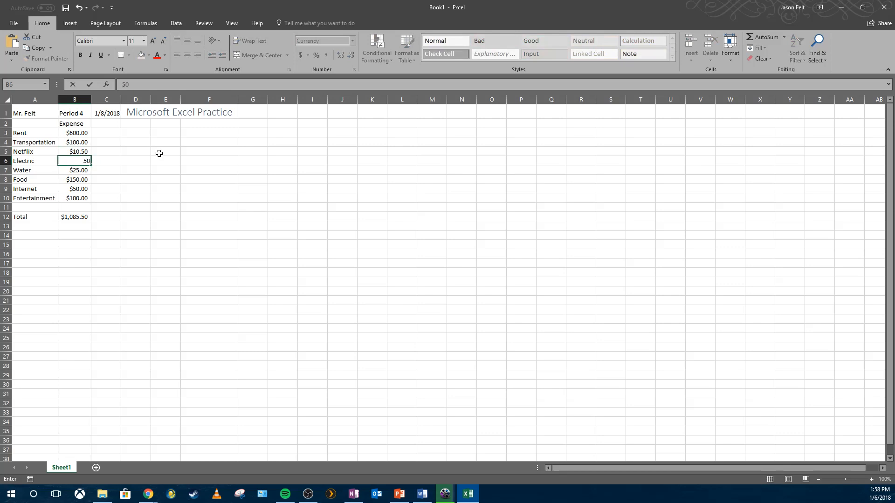
key(Return)
- Restore the Netflix expense in B5 to 11
click(89, 152)
text(1)
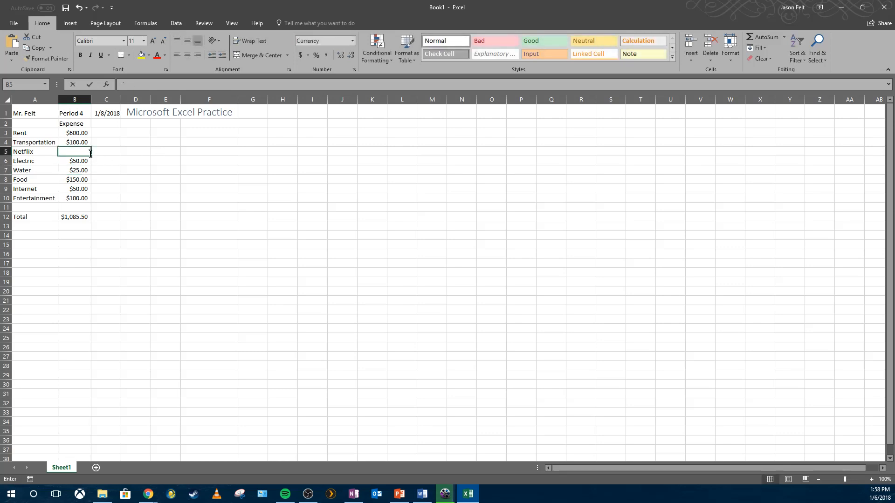
text(1)
key(Return)
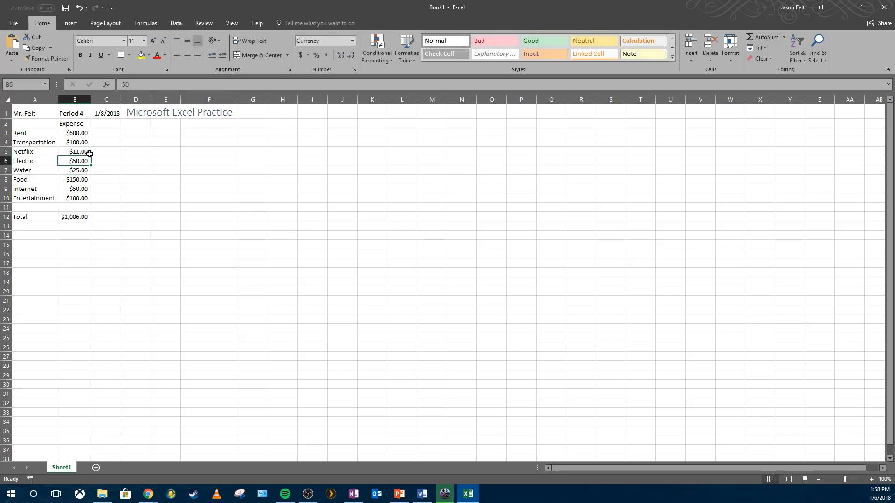
click(139, 207)
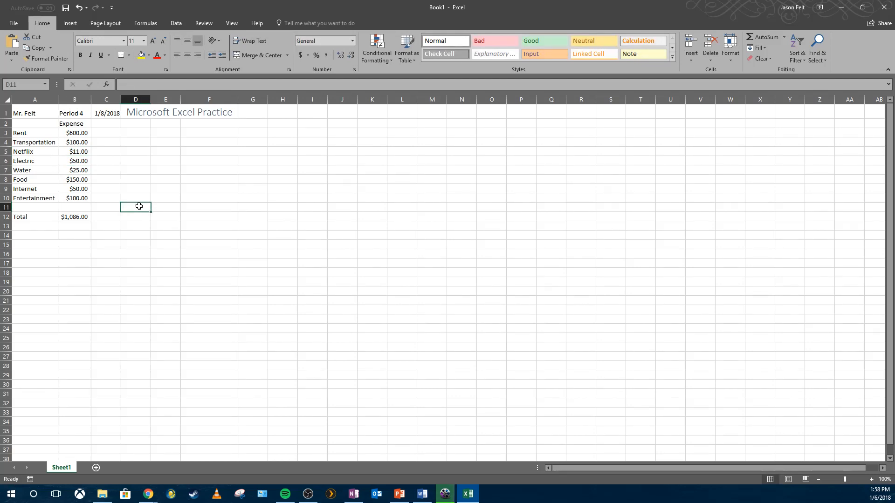
click(184, 161)
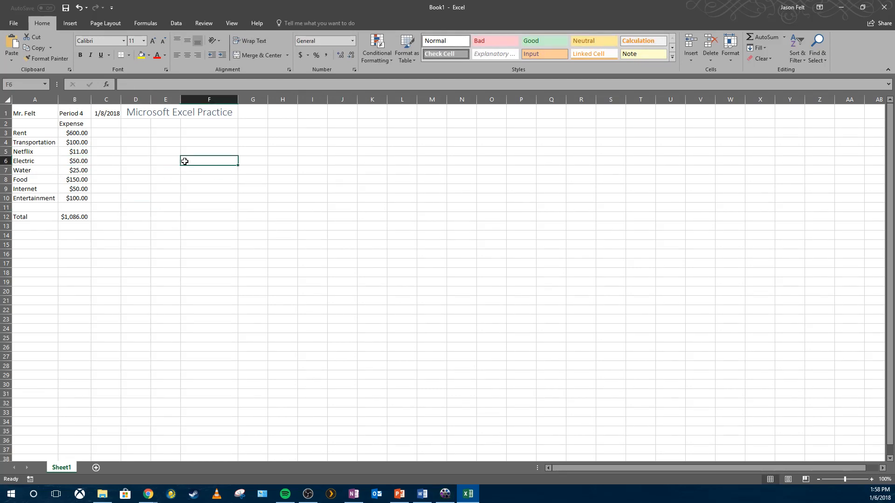
click(56, 215)
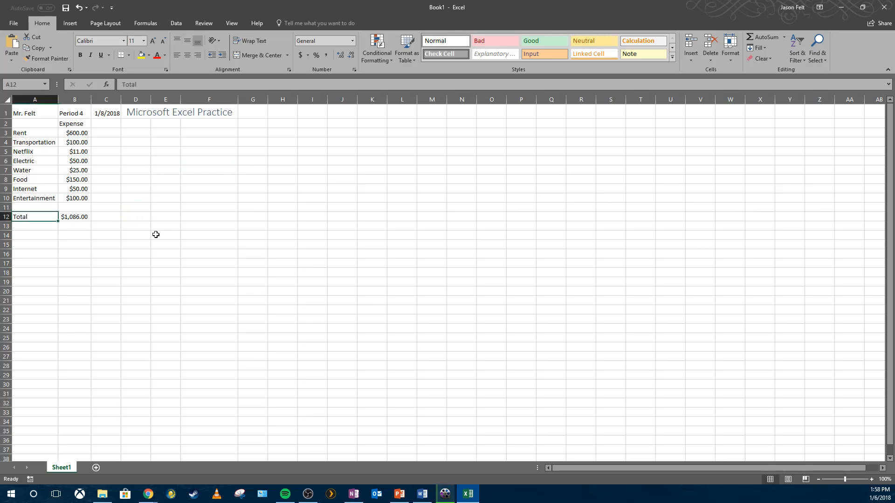
click(147, 218)
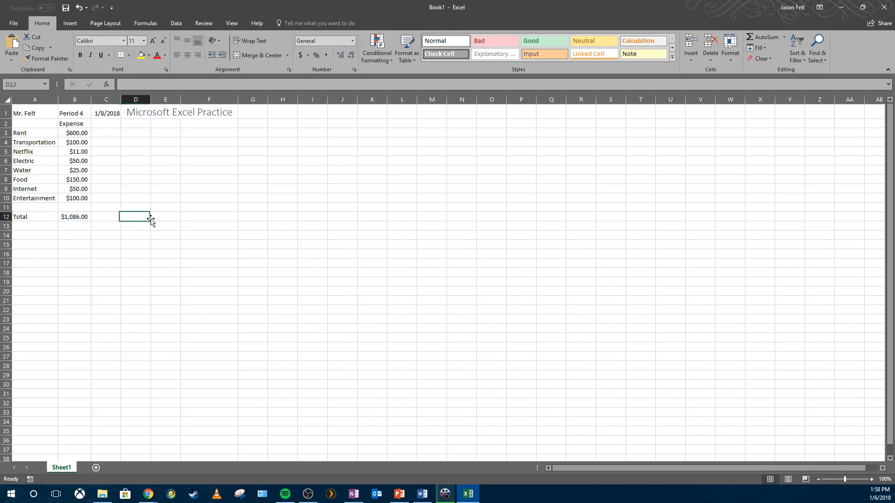
- Apply the Total cell style to the total row A12:B12
click(41, 220)
drag(41, 219, 71, 217)
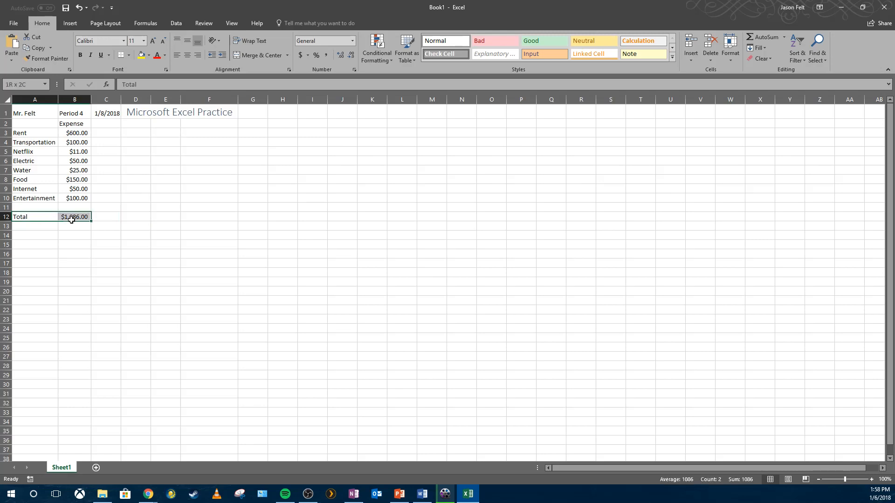
click(672, 56)
click(685, 111)
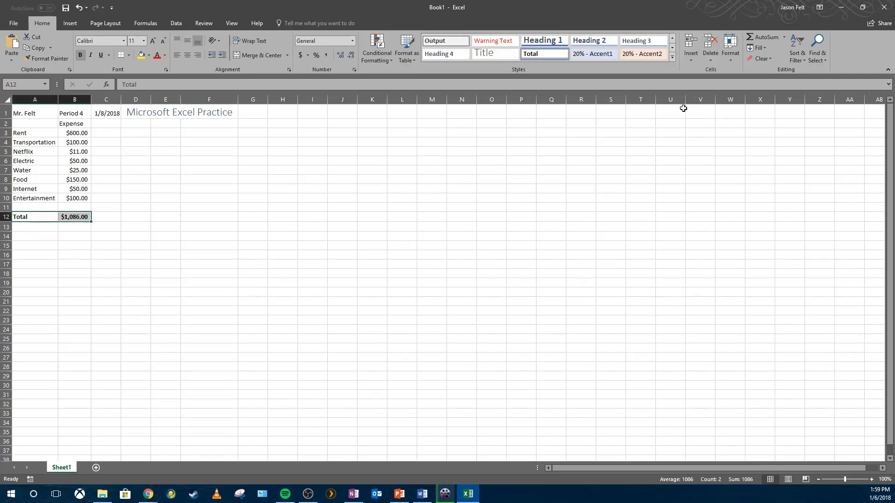
click(652, 245)
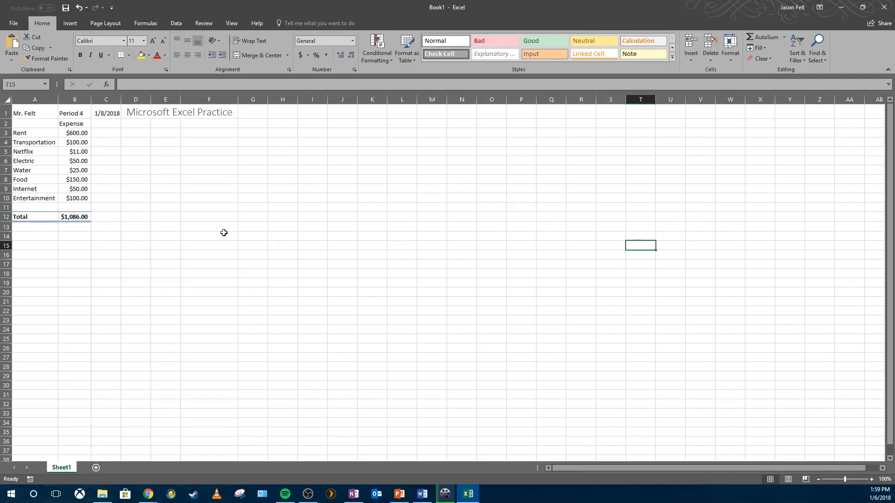
- Bold the teacher's name in A1 and italicize the date in C1
click(46, 114)
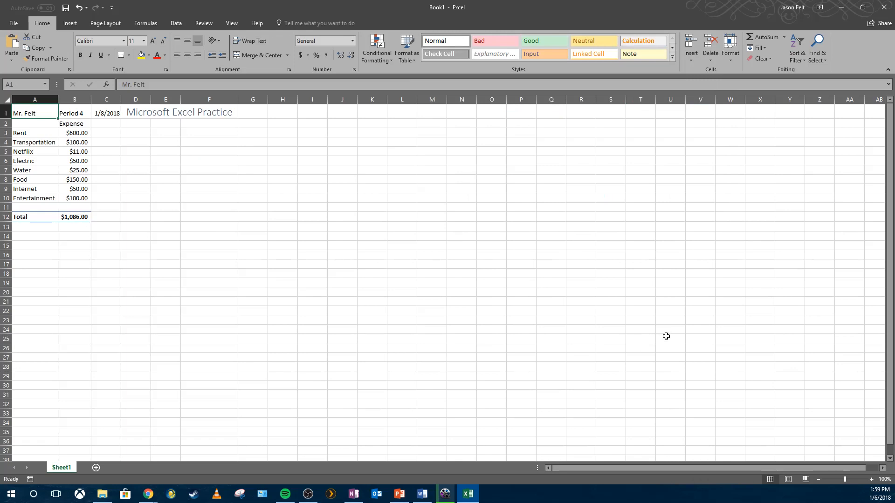
click(84, 54)
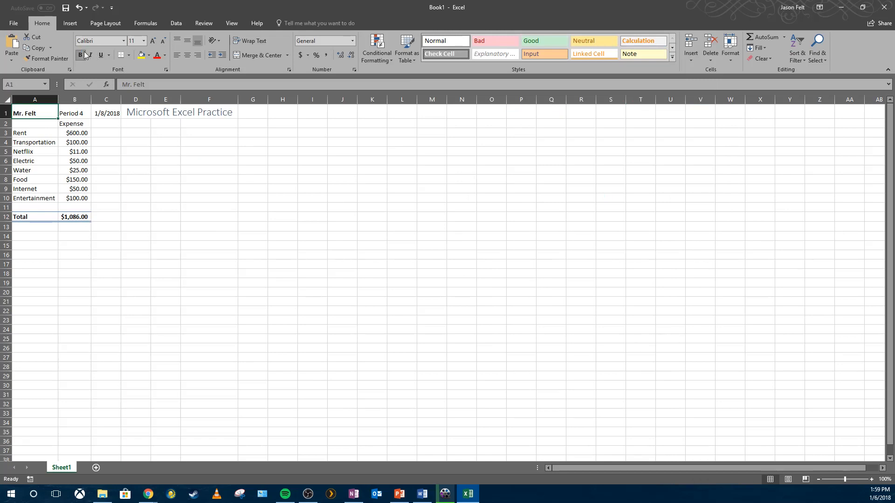
click(108, 114)
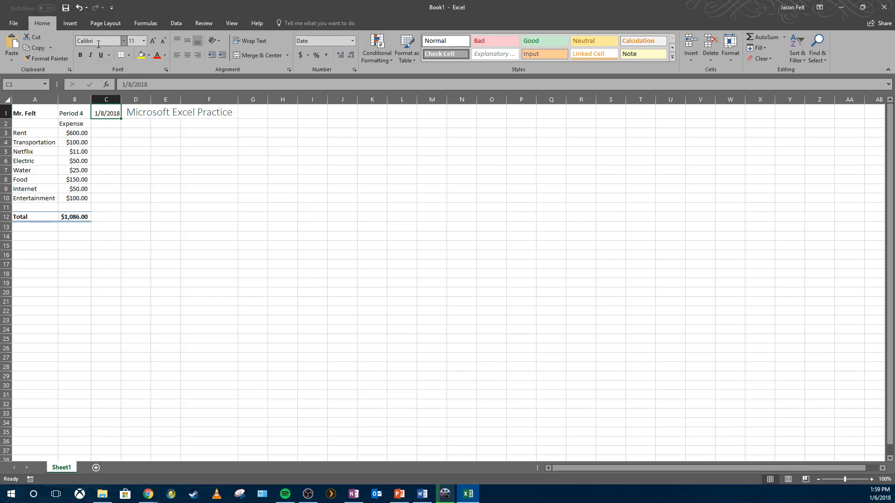
click(91, 56)
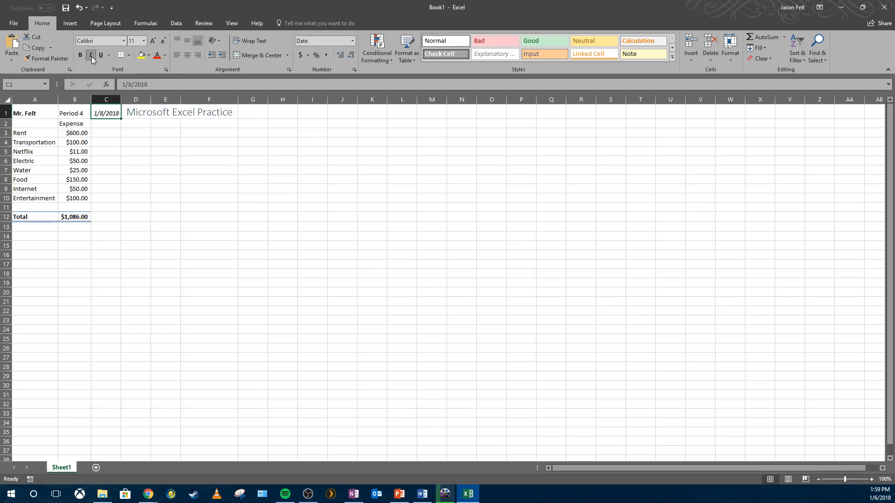
click(502, 257)
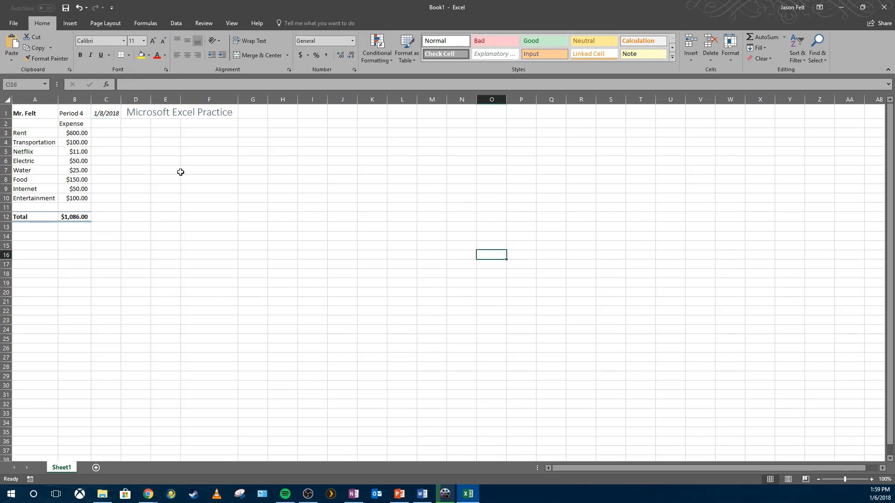
- Apply the Heading 4 cell style to the expense labels in A3:A10
click(41, 135)
drag(41, 136, 44, 198)
drag(38, 134, 44, 196)
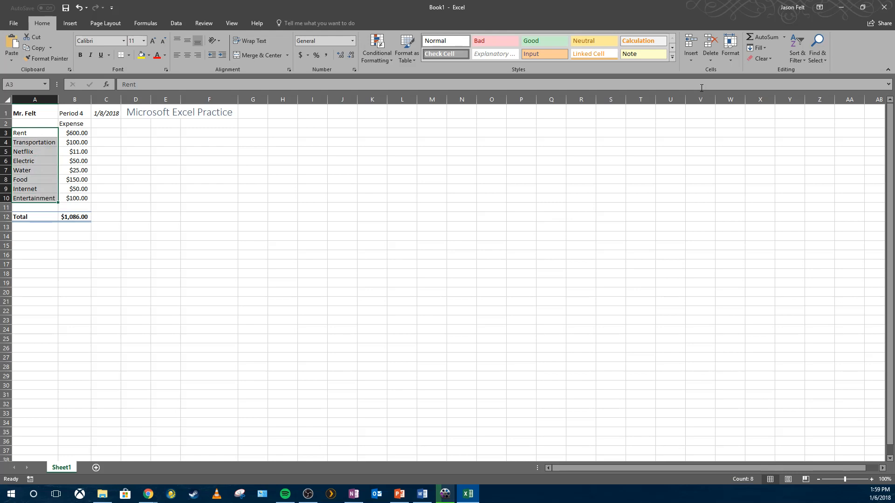
click(673, 56)
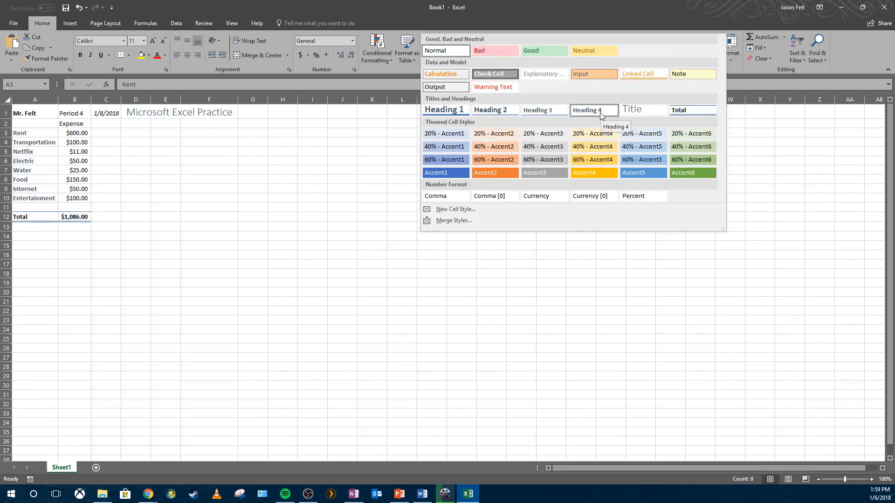
click(601, 114)
click(143, 206)
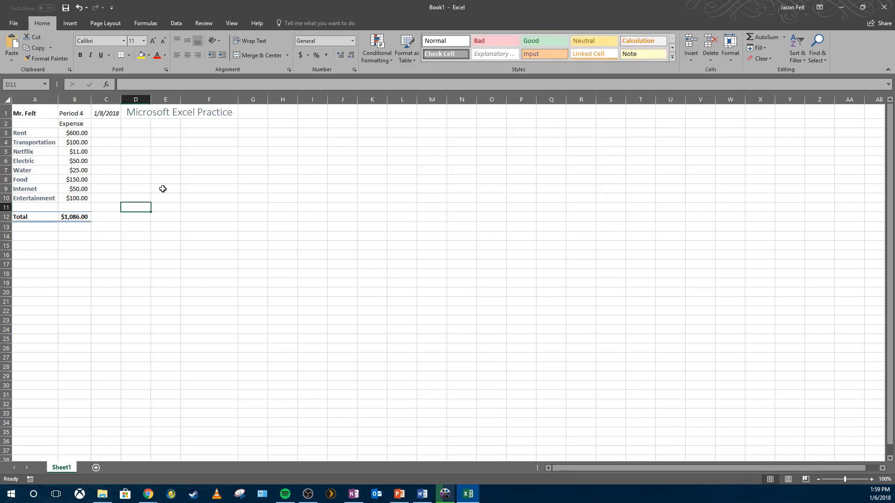
- Apply the Heading 4 cell style to the Expense header in B2
click(73, 124)
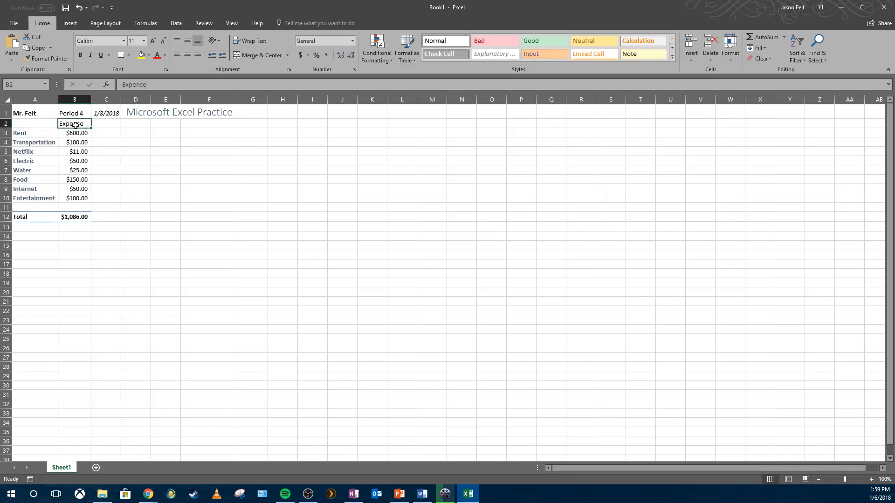
click(672, 57)
click(599, 111)
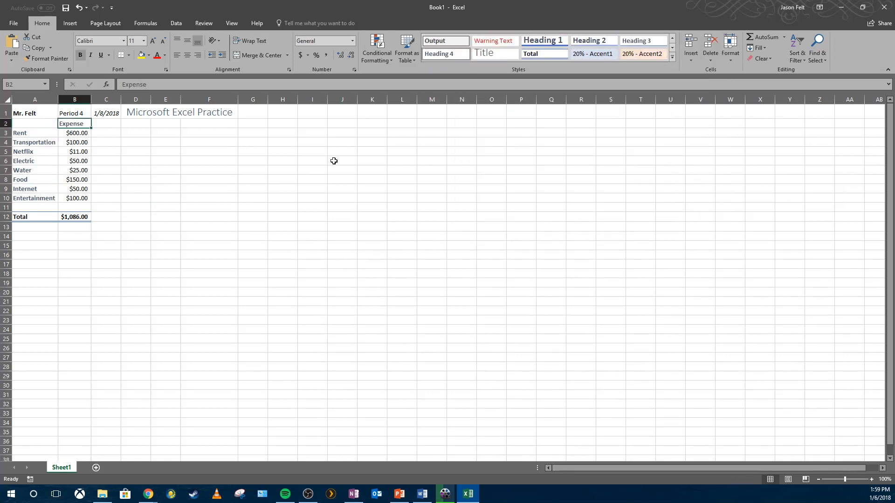
click(210, 178)
click(271, 177)
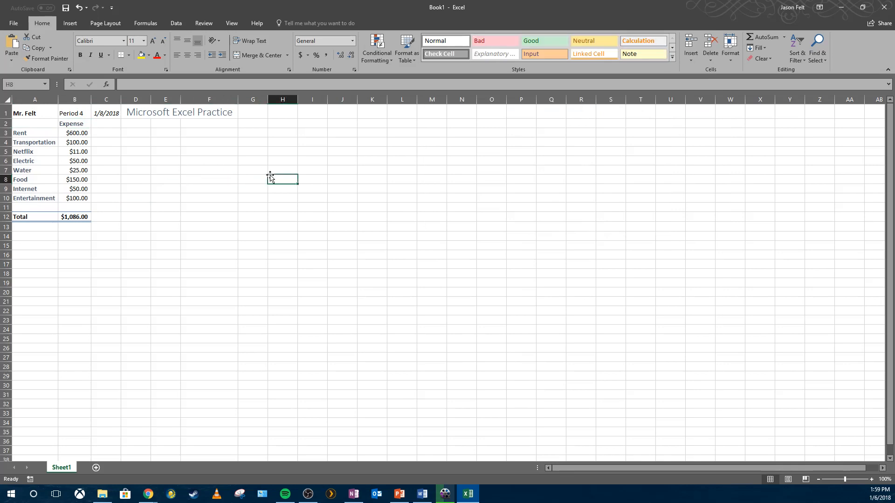
- Change the font colour of the expense values in B3:B10 to green
drag(73, 134, 75, 198)
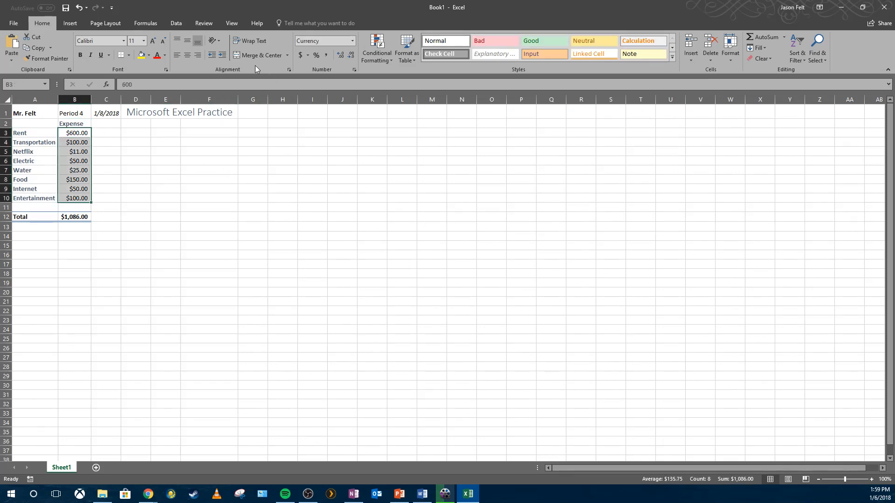
click(165, 56)
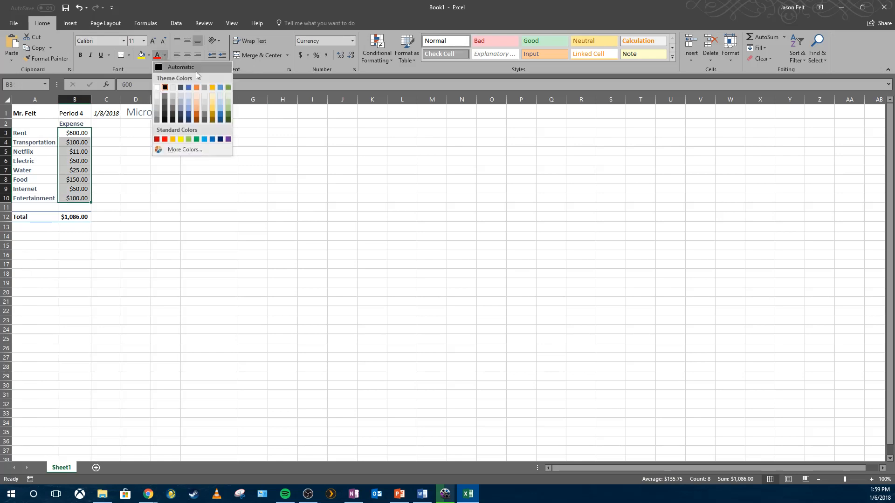
click(229, 108)
click(210, 152)
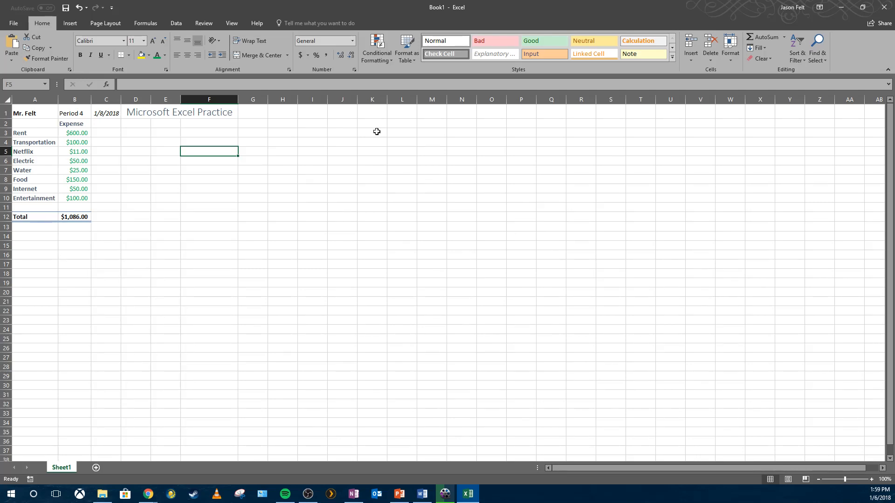
click(105, 141)
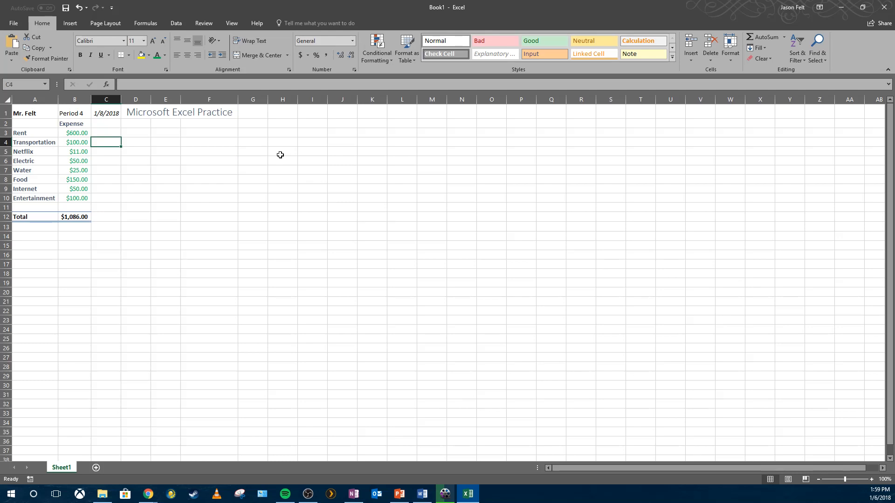
click(66, 135)
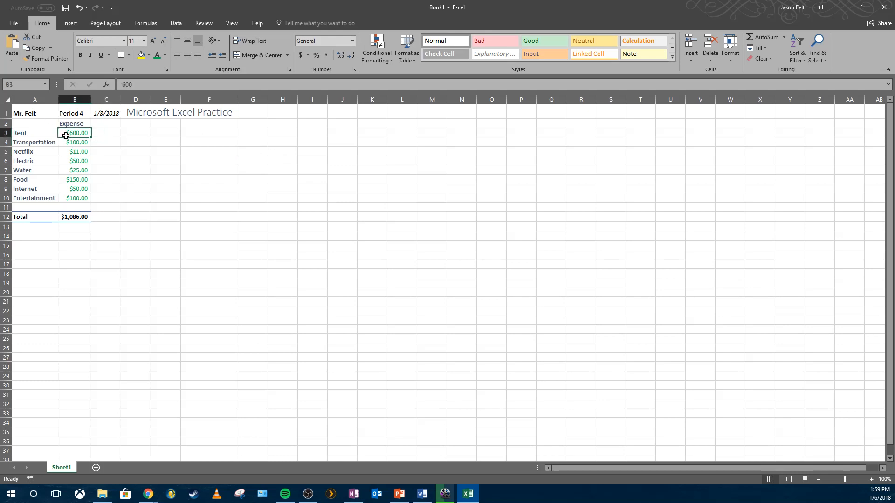
drag(65, 135, 74, 198)
click(135, 196)
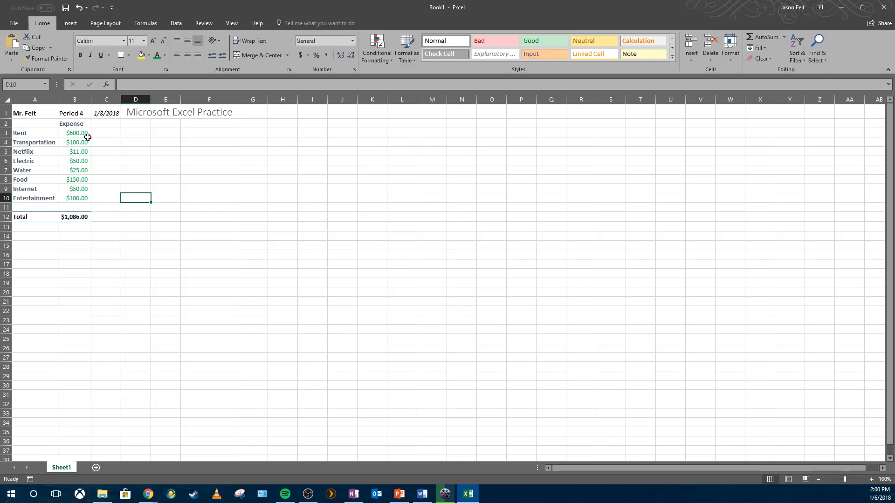
click(146, 142)
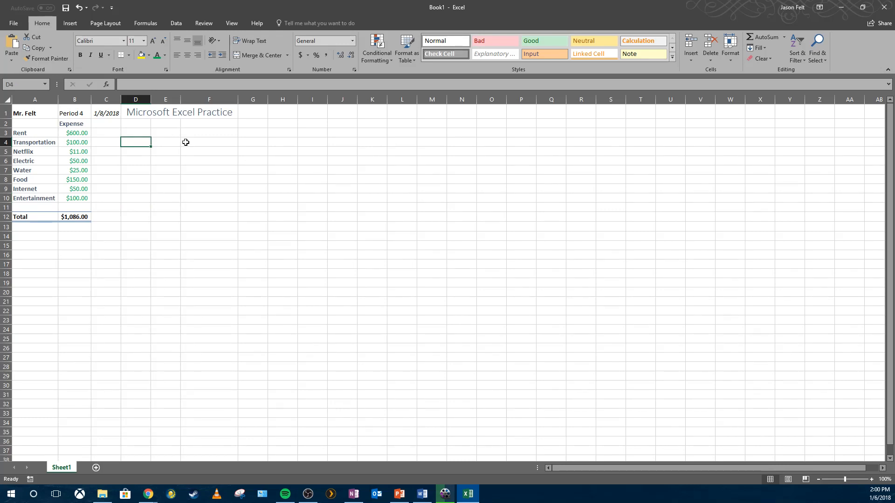
- Browse through the Insert, Page Layout, Formulas, Data, Review and View ribbon tabs to see their commands
click(72, 24)
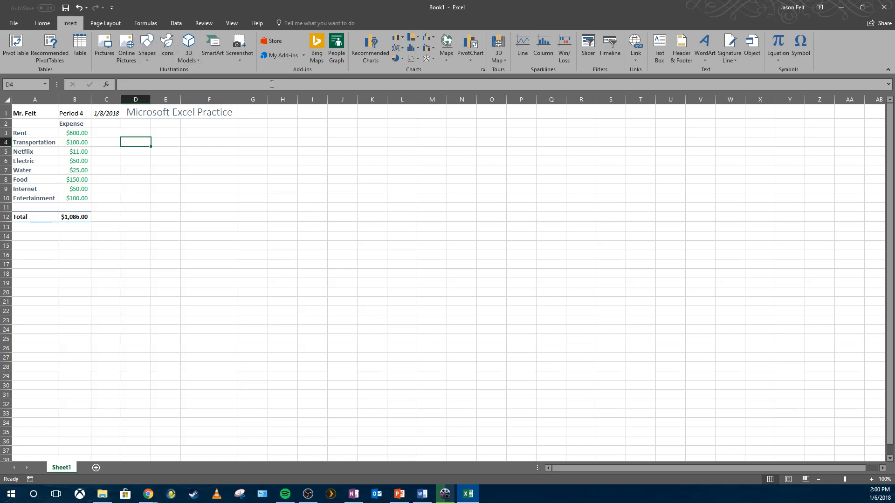
click(105, 24)
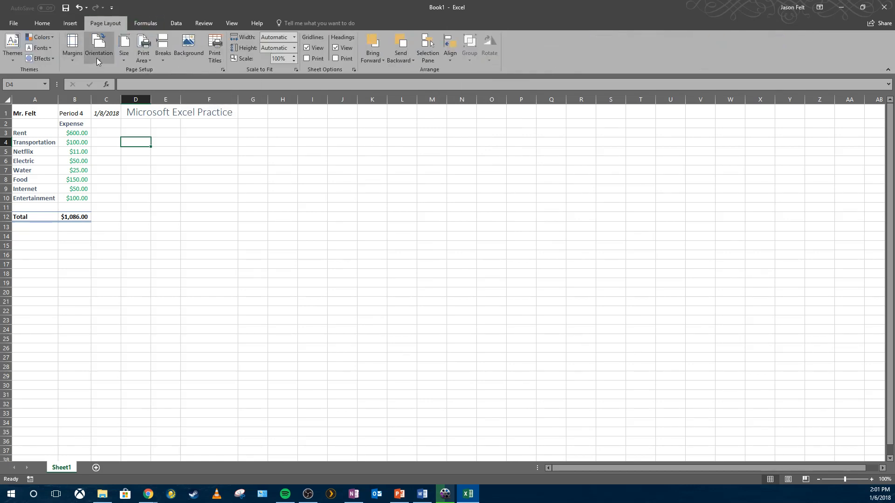
click(147, 24)
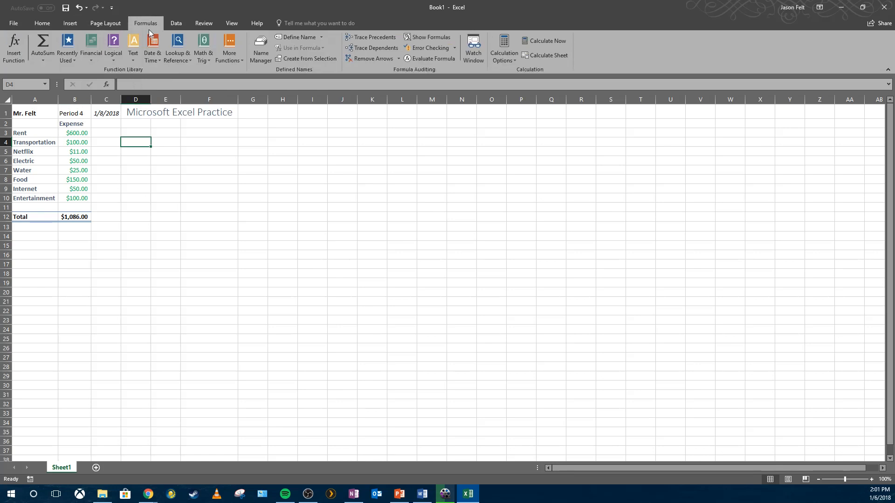
click(175, 24)
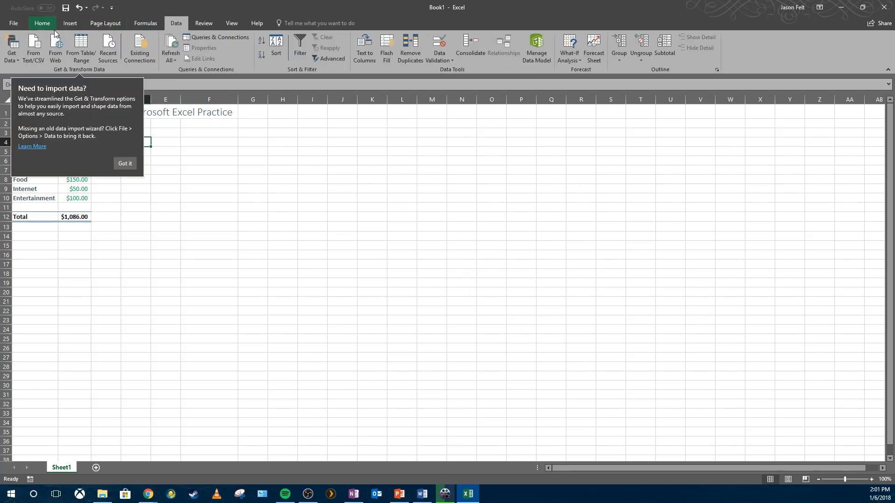
click(43, 23)
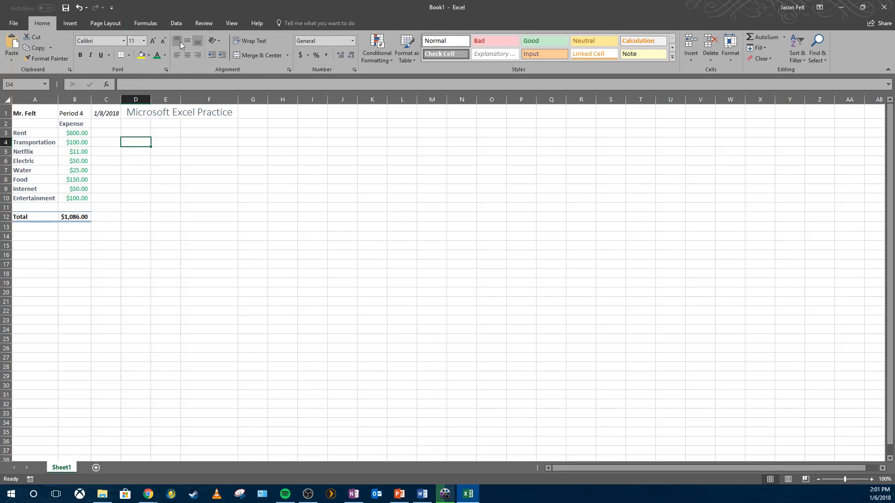
click(116, 26)
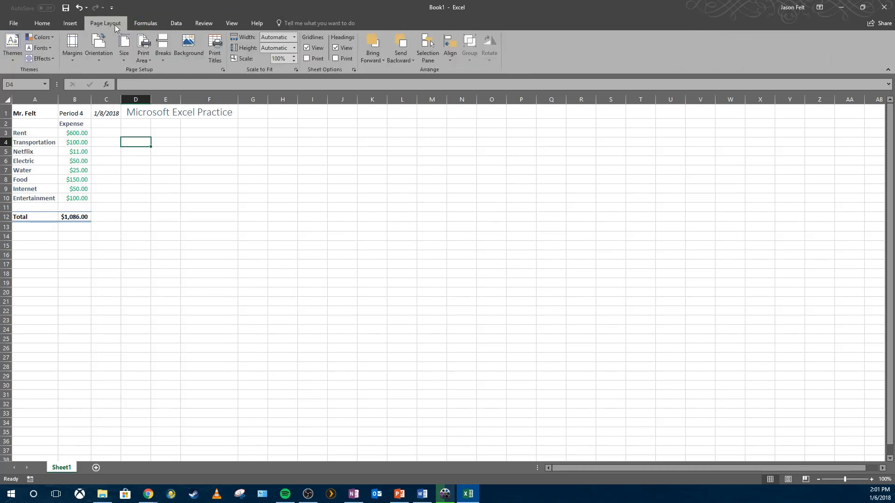
click(145, 23)
click(184, 23)
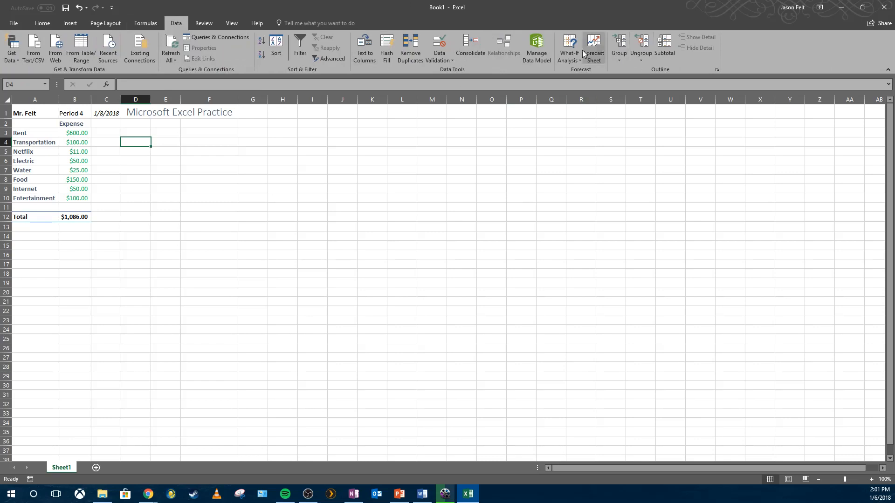
click(205, 24)
click(178, 24)
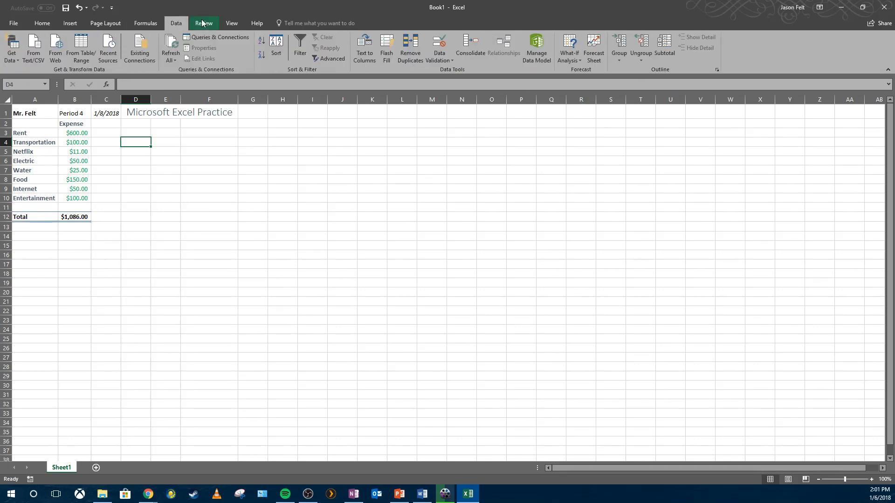
click(230, 21)
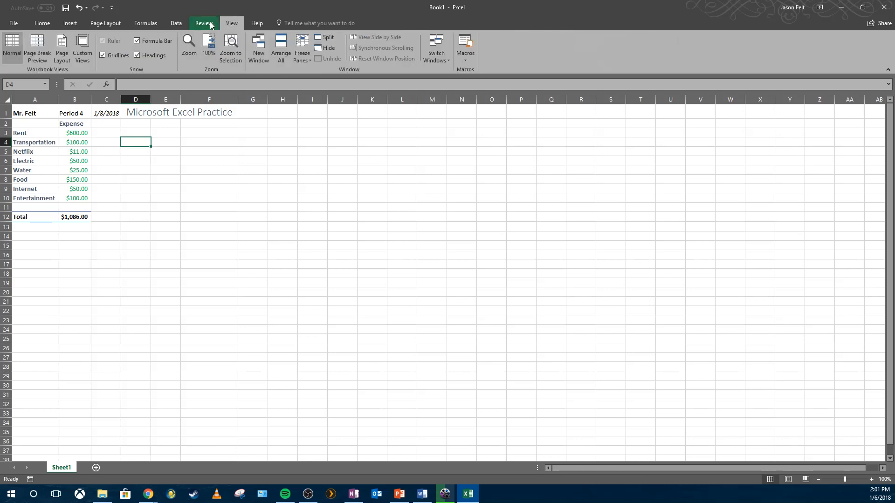
click(210, 23)
click(141, 24)
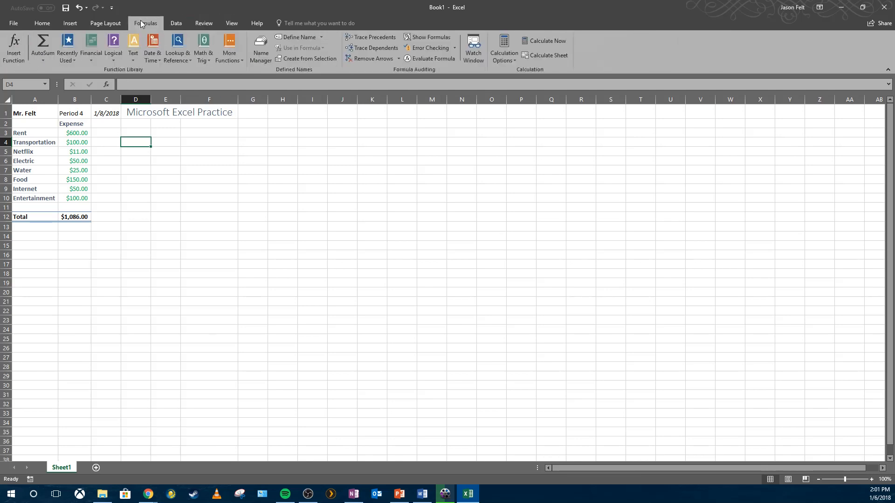
click(14, 23)
click(17, 23)
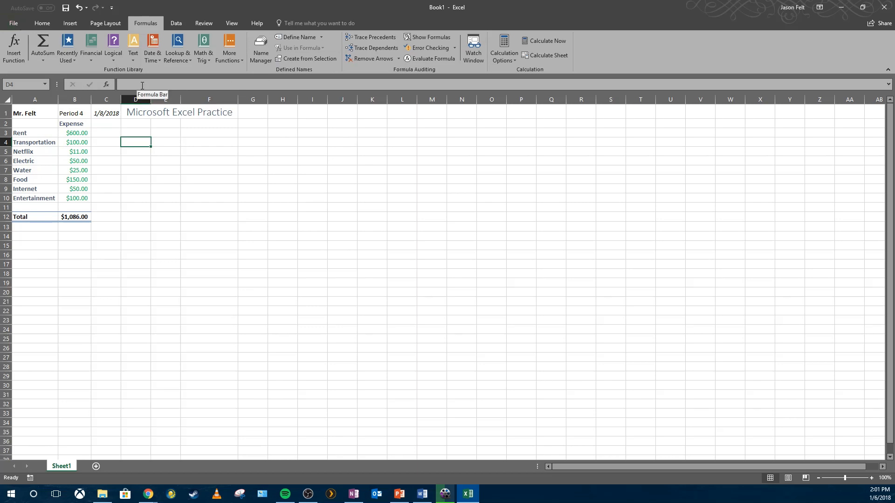
click(42, 23)
click(511, 161)
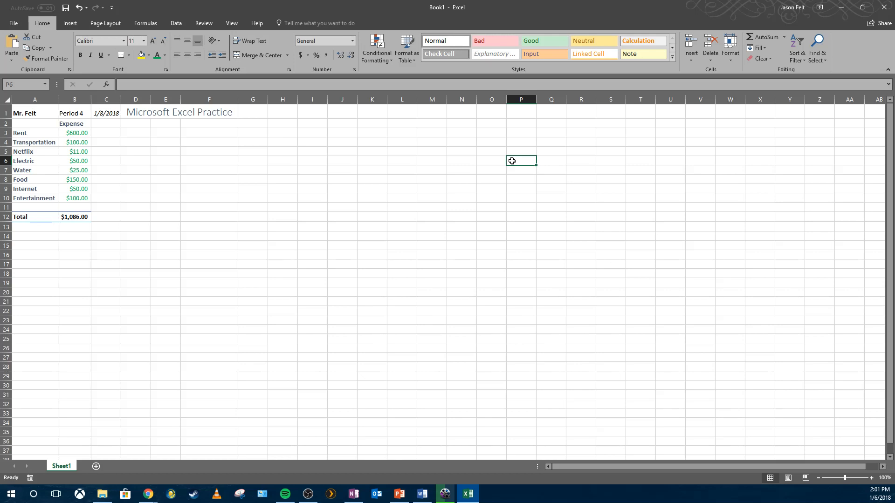
- Set the font colour of the expense values in B3:B10 back to black
click(73, 131)
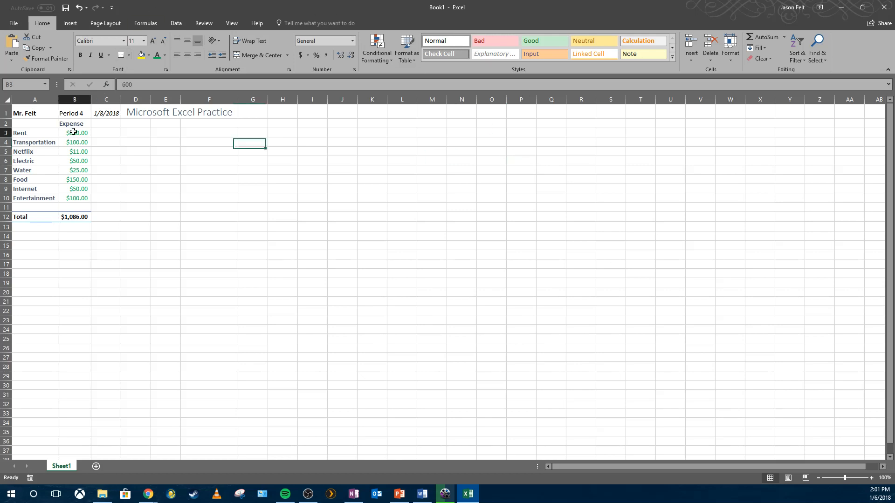
drag(73, 132, 76, 198)
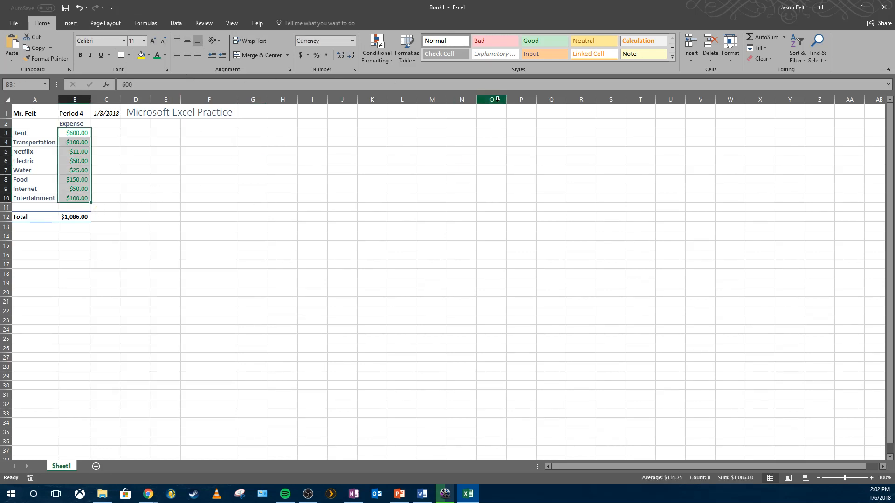
click(166, 57)
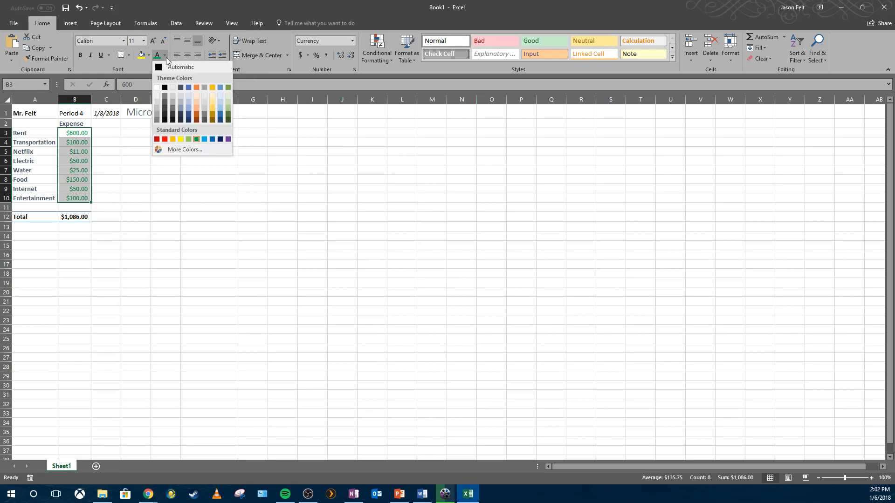
click(165, 88)
click(161, 161)
- Add a Less Than conditional formatting rule to B3:B10 showing values below 50.00 in Red Text
click(78, 136)
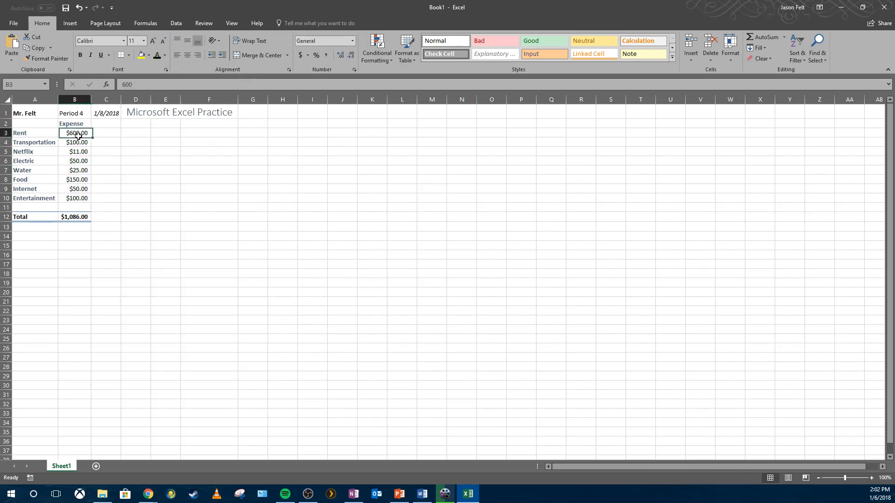
drag(78, 135, 82, 198)
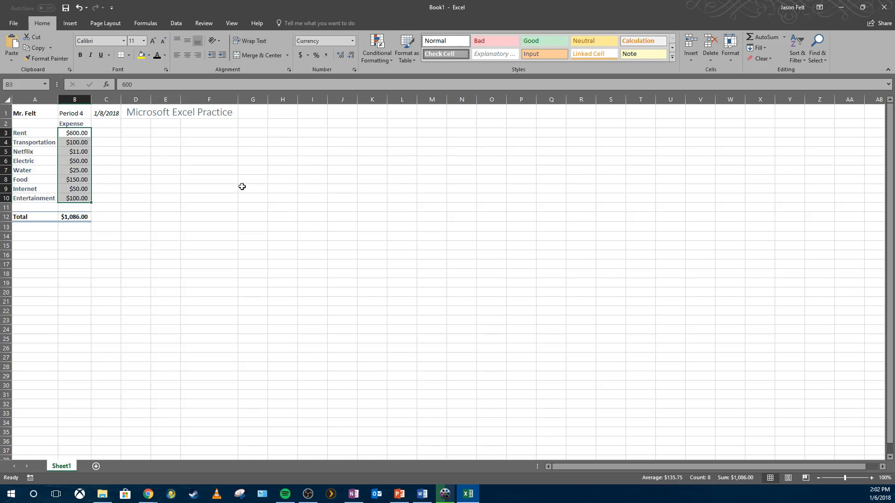
click(376, 56)
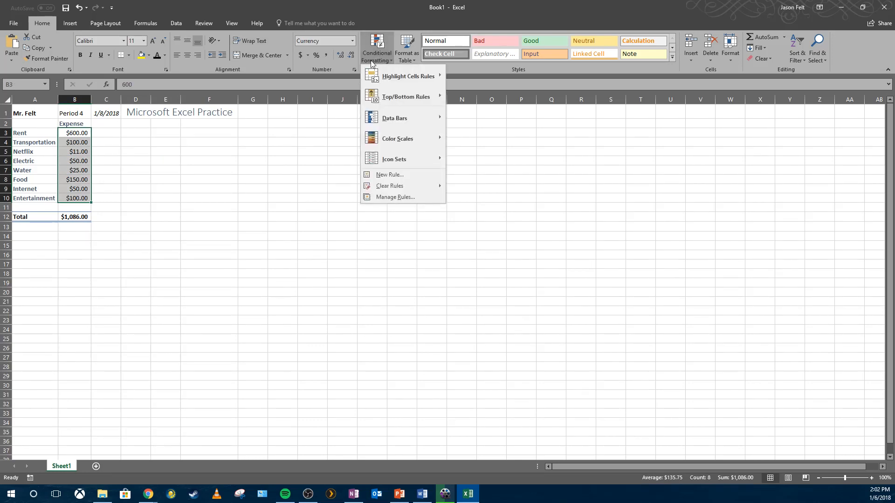
mouse_move(396, 76)
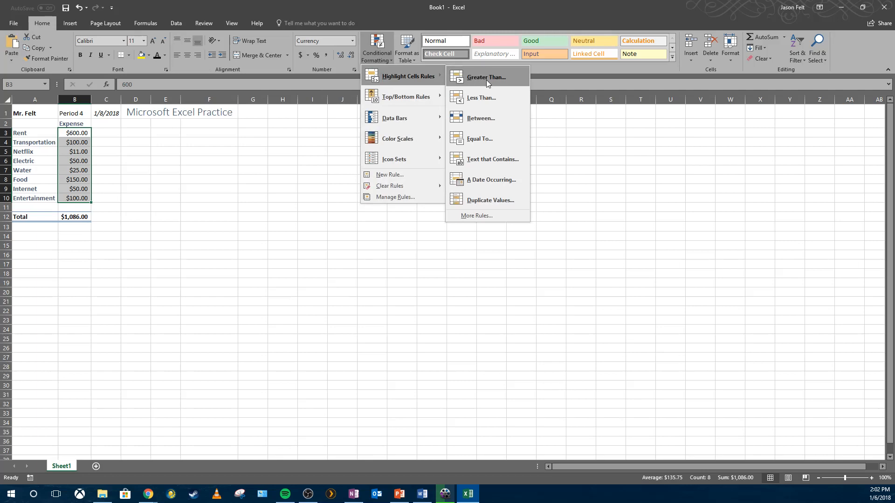
click(483, 97)
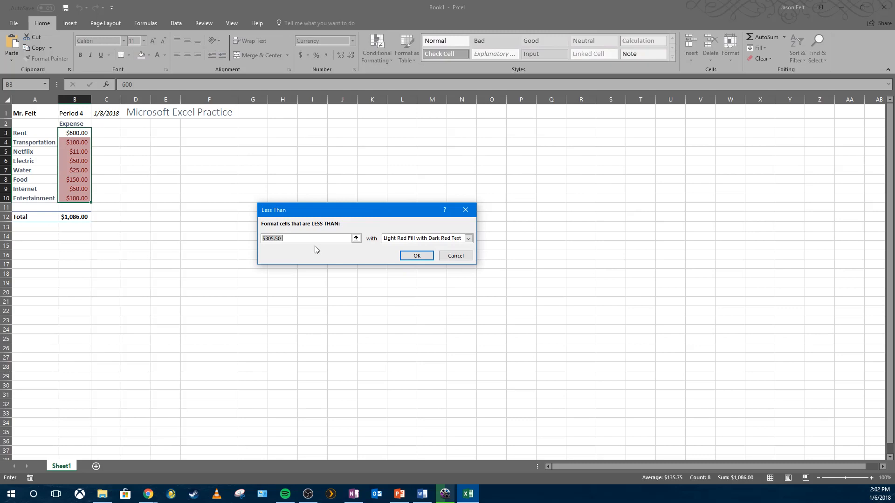
text(50.00)
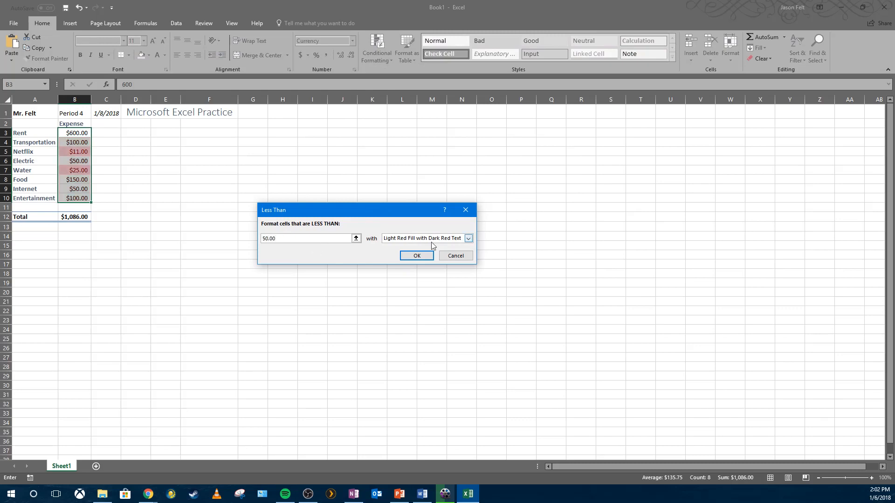
click(432, 241)
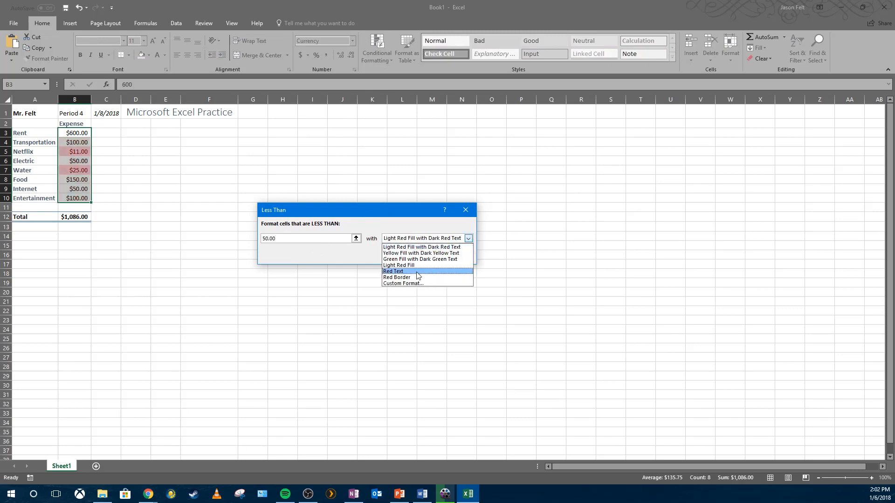
click(417, 272)
click(418, 257)
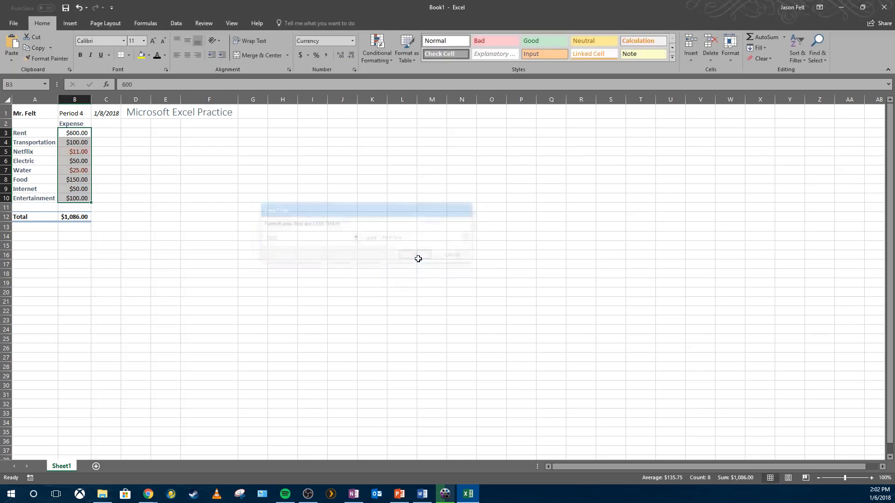
click(350, 254)
- Check the highlighted cells in the expense column one by one
click(65, 162)
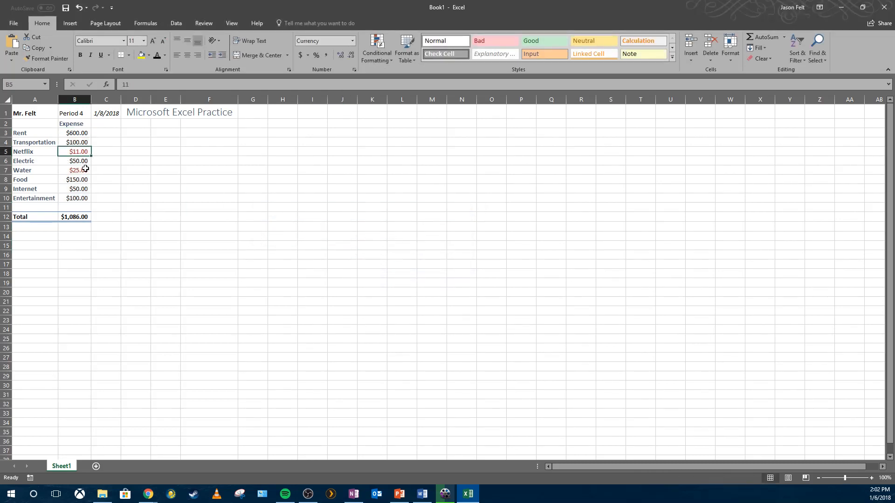
click(84, 169)
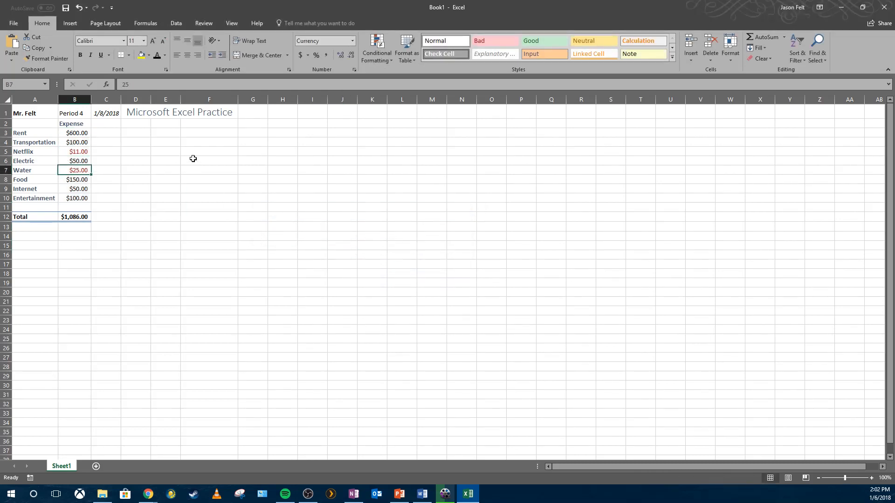
click(75, 178)
click(78, 171)
click(80, 153)
click(80, 170)
click(85, 154)
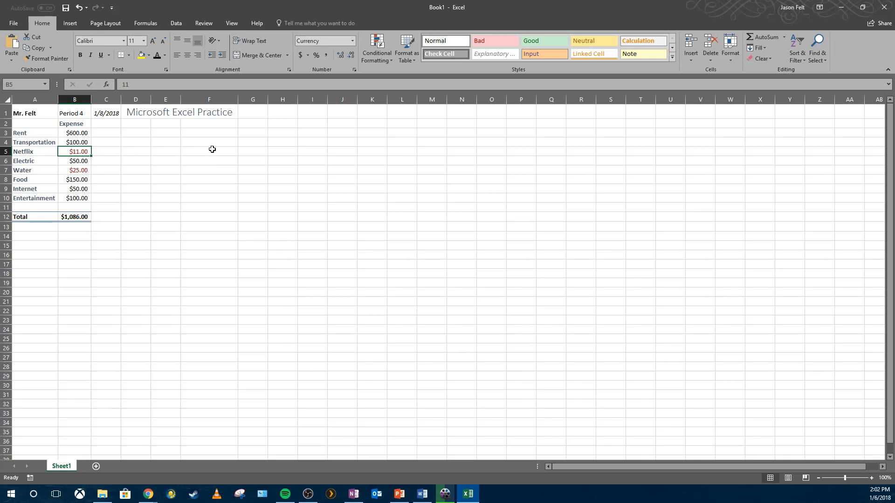
- Add a Greater Than conditional formatting rule to B3:B10 showing values above 50.00 in a custom blue font colour
drag(80, 132, 80, 198)
click(391, 57)
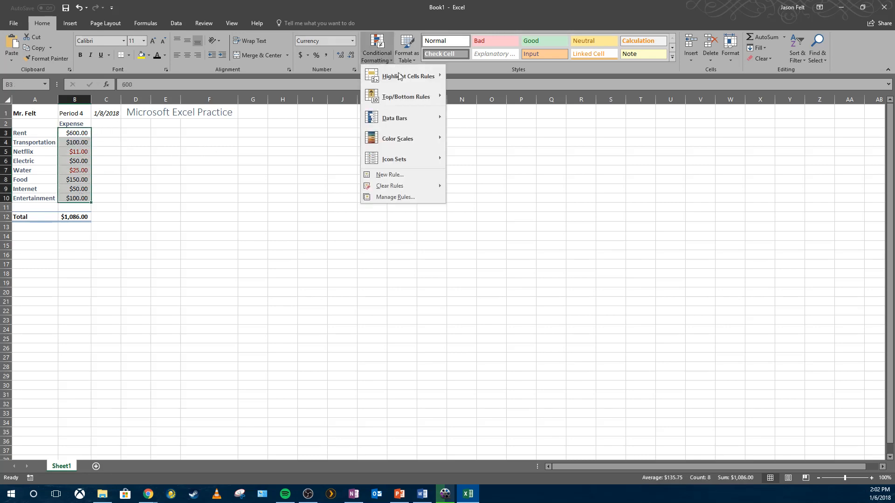
mouse_move(412, 99)
mouse_move(419, 75)
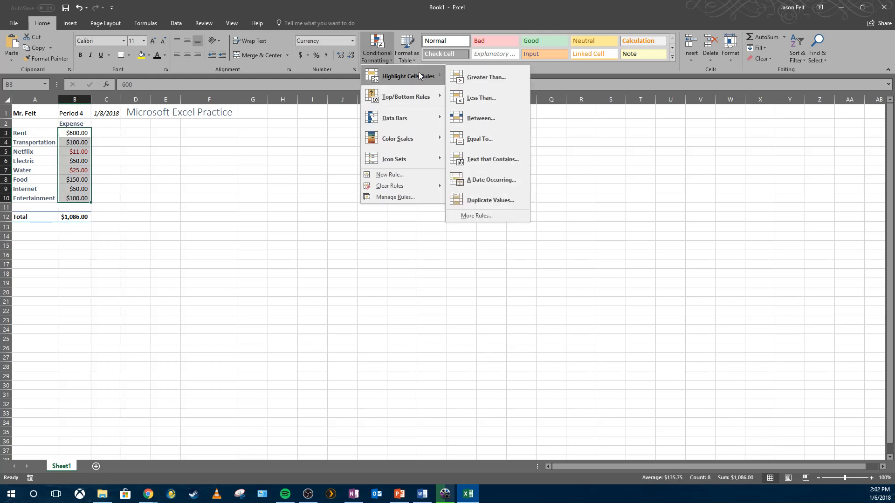
click(484, 78)
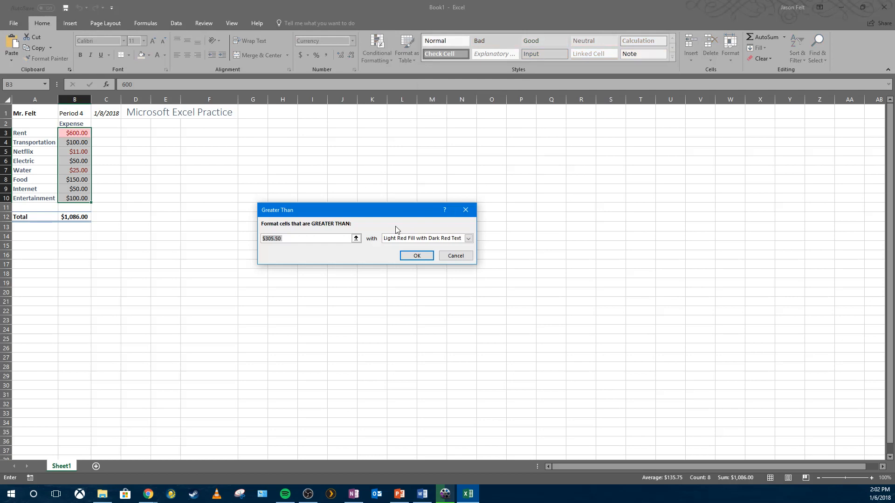
text(50.00)
click(405, 239)
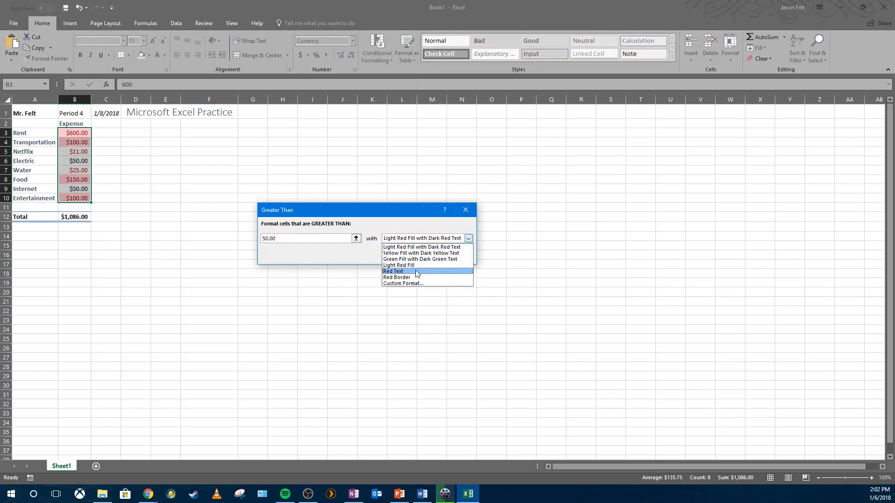
click(418, 284)
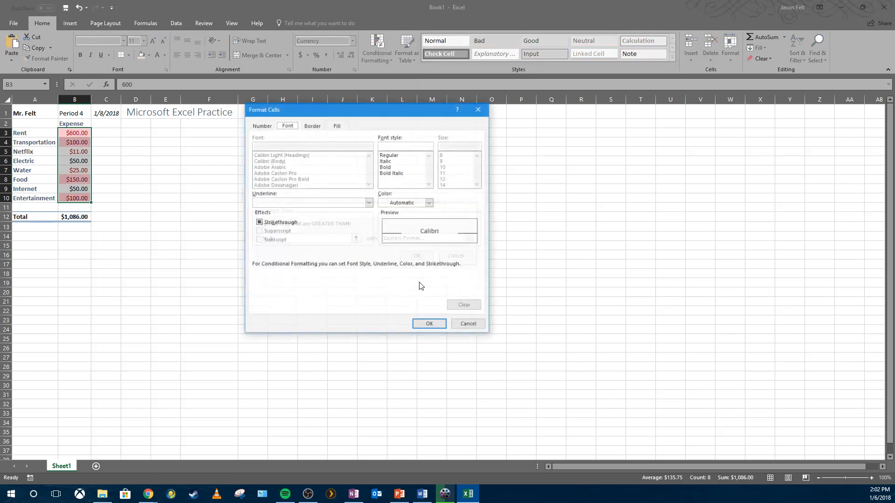
click(428, 203)
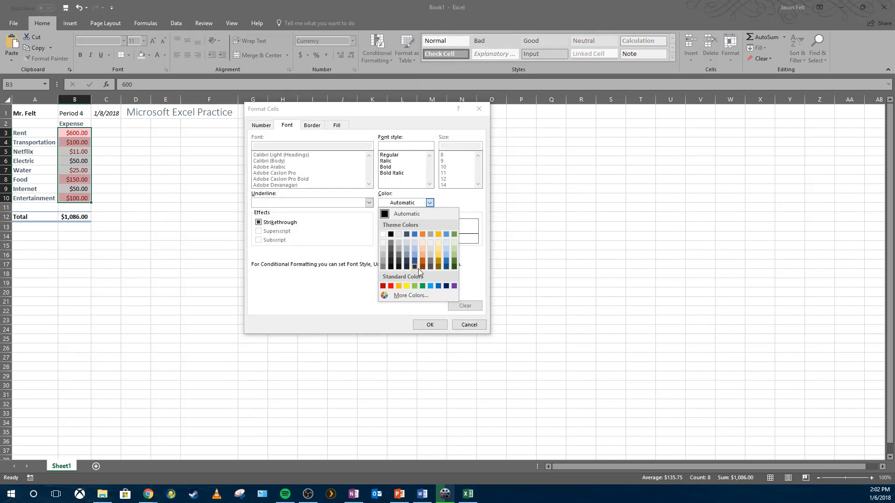
click(438, 286)
click(430, 324)
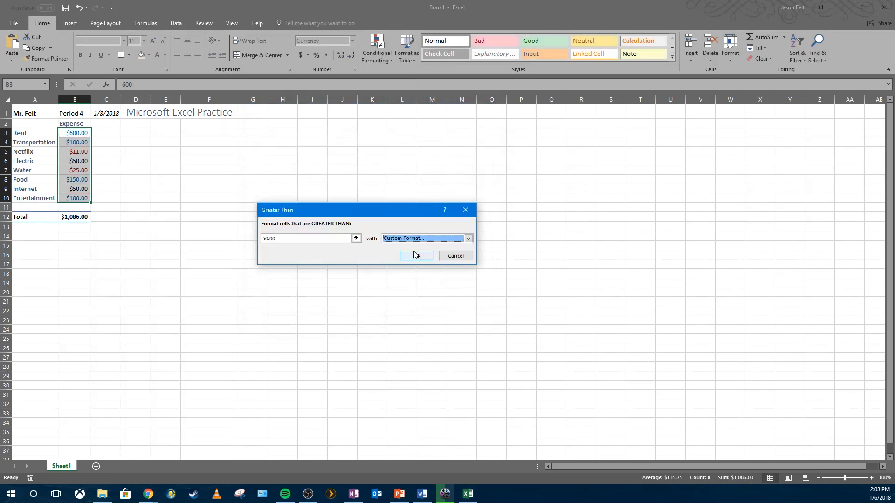
click(416, 255)
- Check the expense values in column B one by one
click(344, 235)
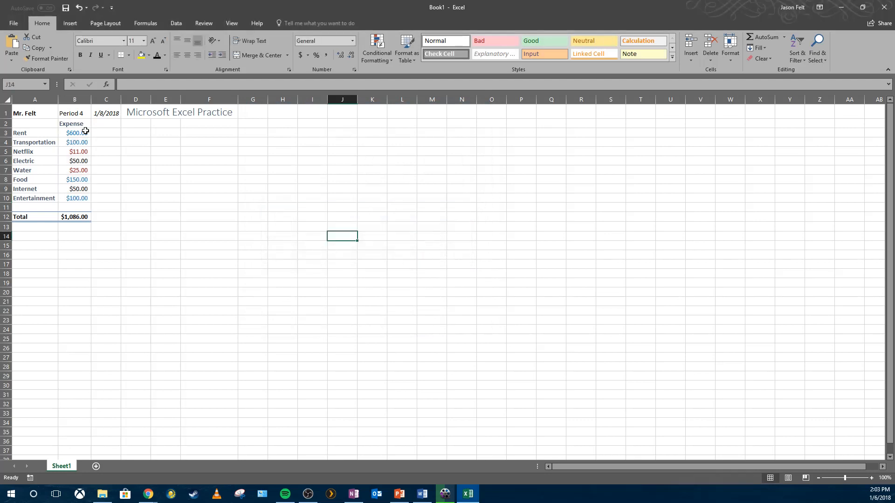
click(86, 132)
click(94, 143)
click(89, 159)
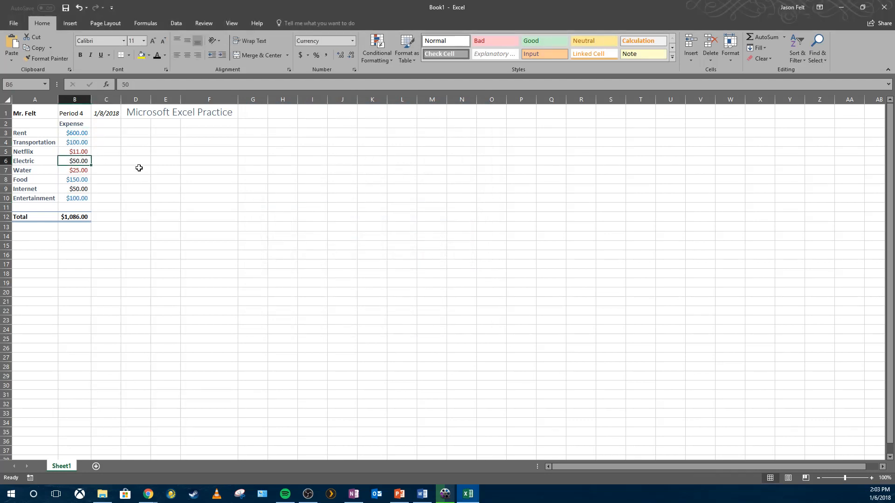
click(89, 186)
click(148, 182)
click(86, 161)
click(82, 189)
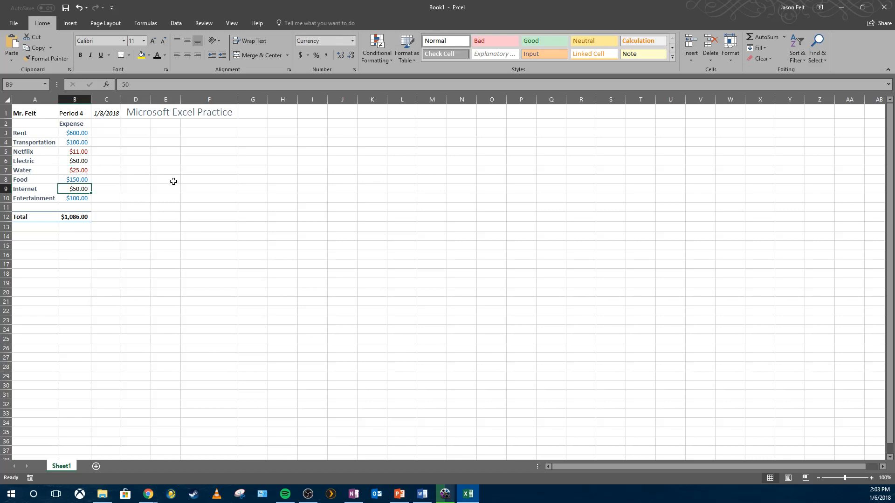
- Undo the conditional formatting applied to the expense column
click(79, 9)
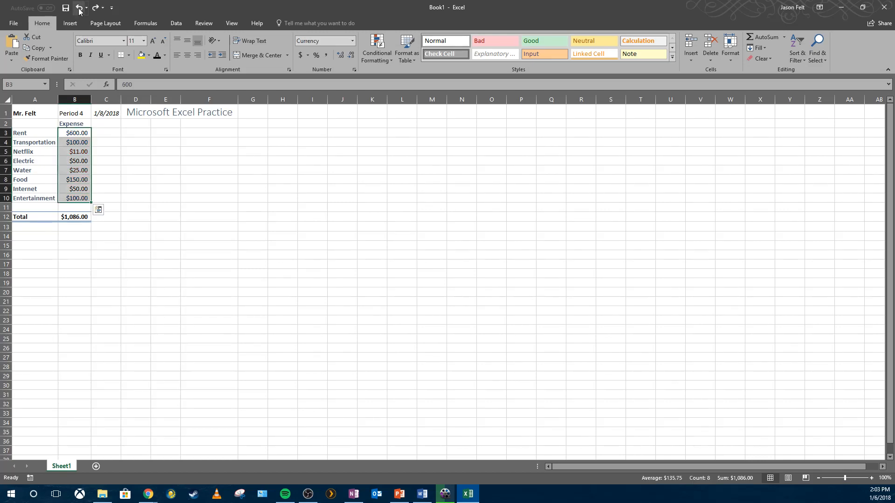
click(191, 168)
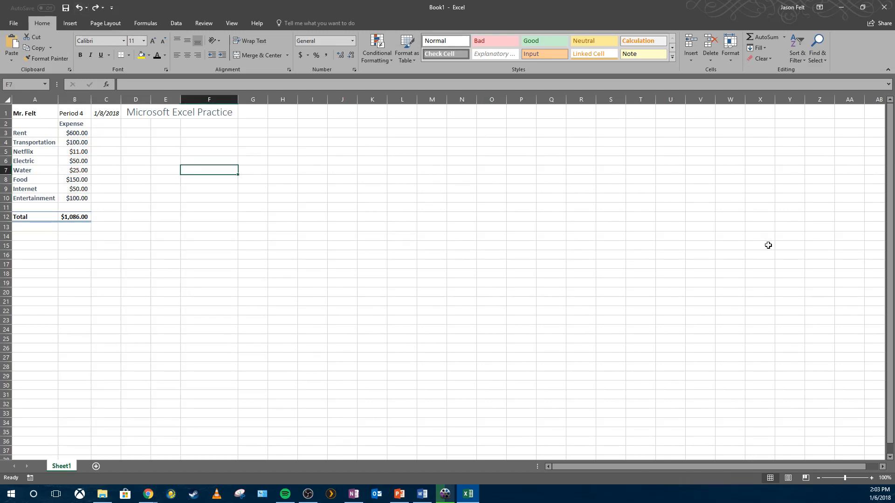
- Select the table block A1:F12 and individual cells to examine the expense list
click(521, 270)
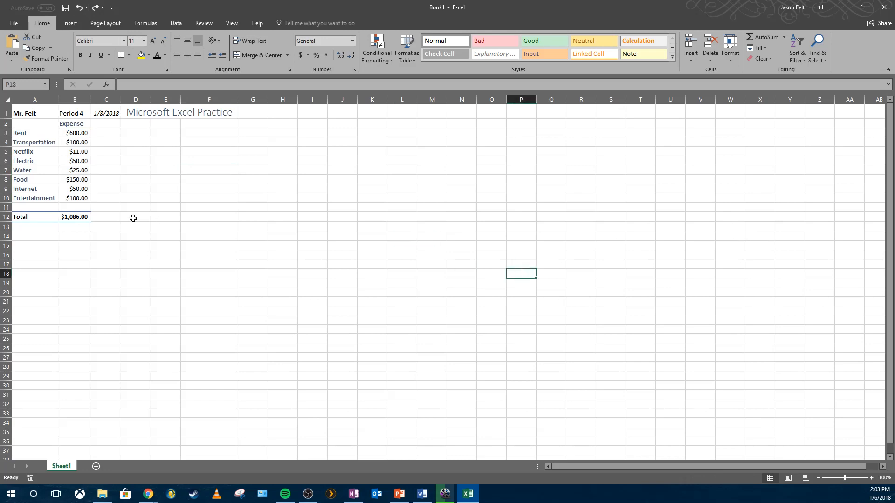
click(19, 115)
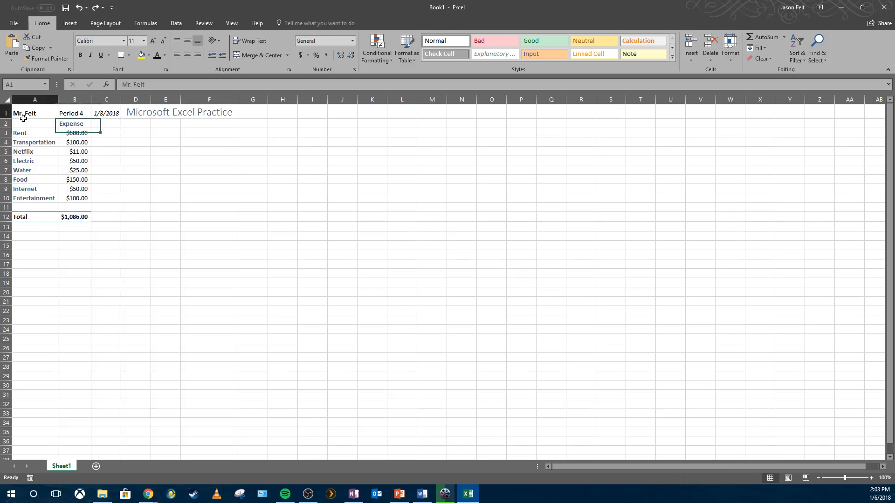
drag(24, 112, 188, 216)
click(186, 216)
drag(47, 116, 181, 216)
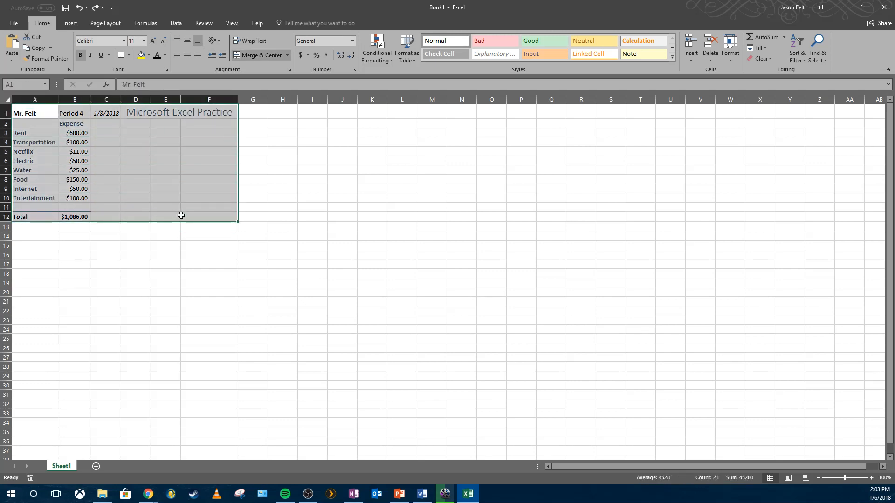
click(182, 216)
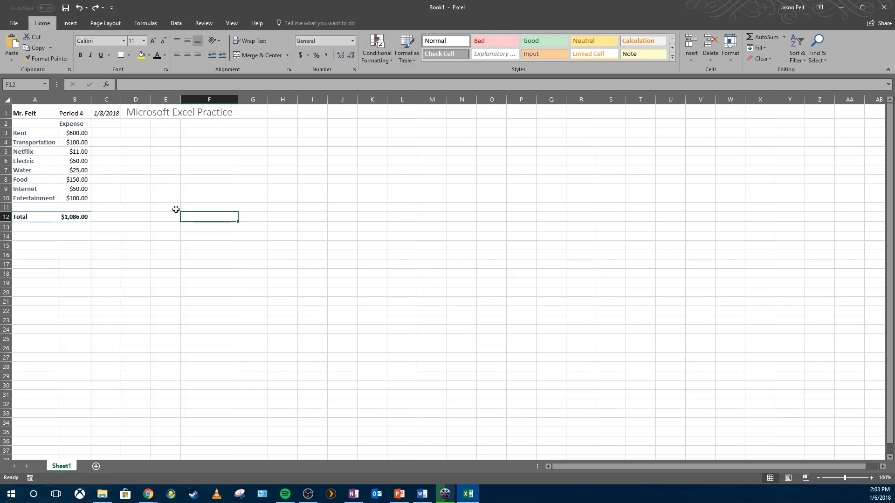
click(26, 135)
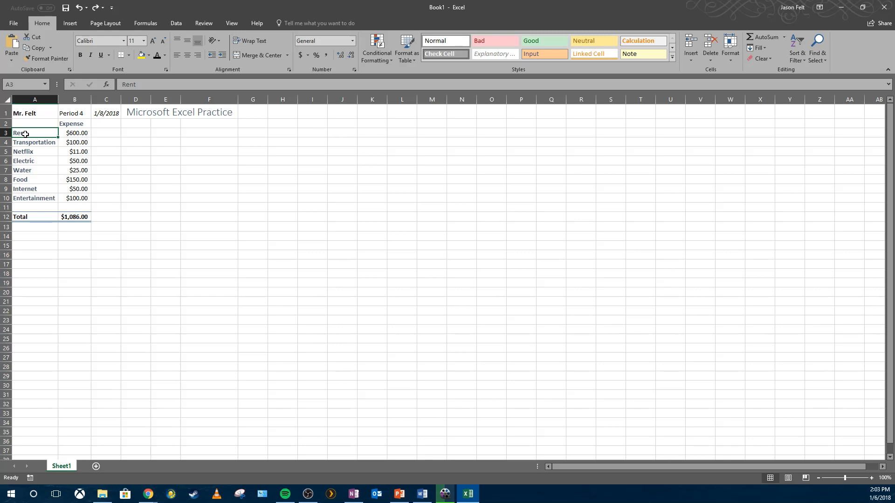
click(158, 173)
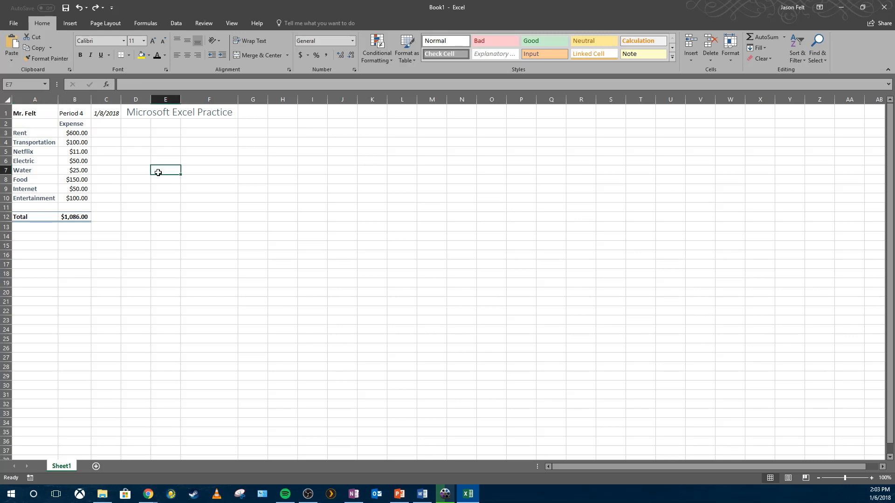